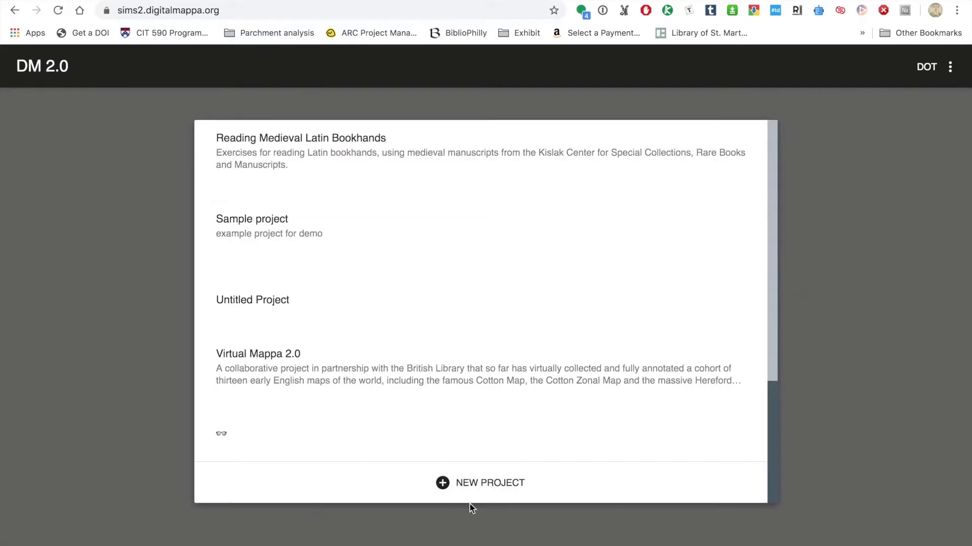
# Create a new project and review the permission levels available for collaborators in its settings
pyautogui.click(452, 489)
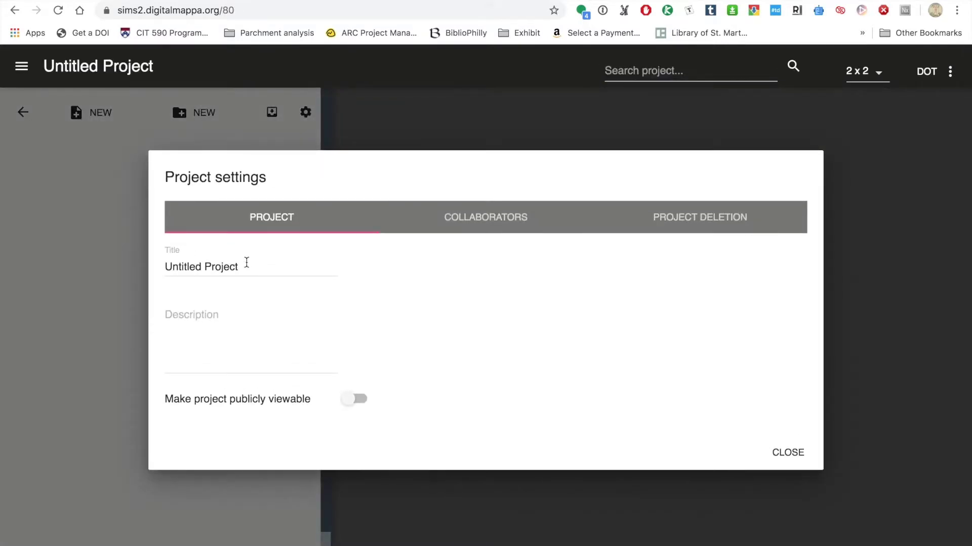
pyautogui.click(493, 222)
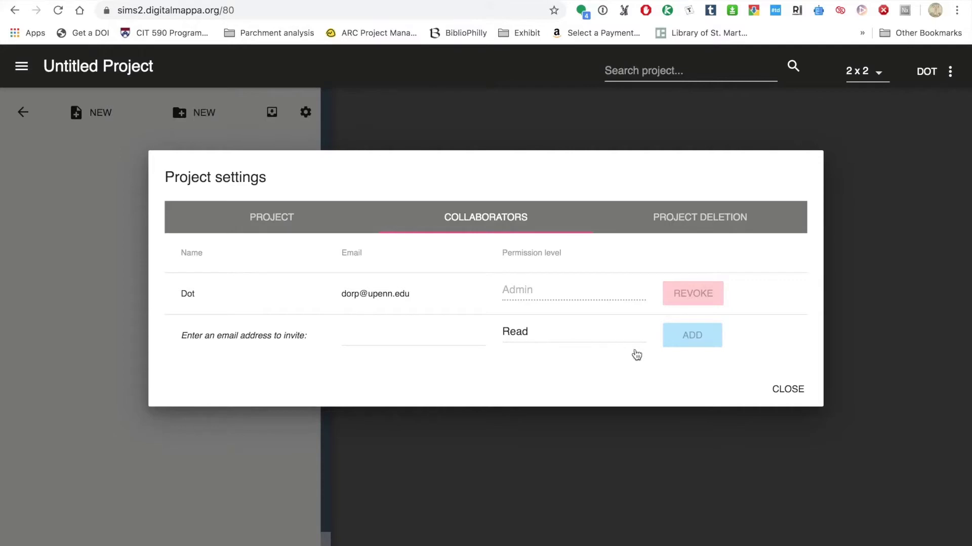
pyautogui.click(576, 329)
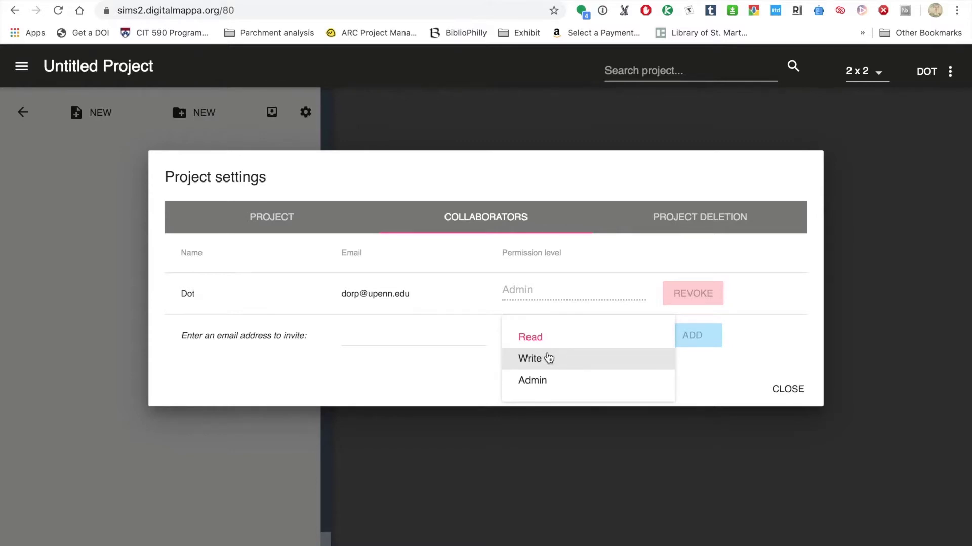
pyautogui.click(786, 390)
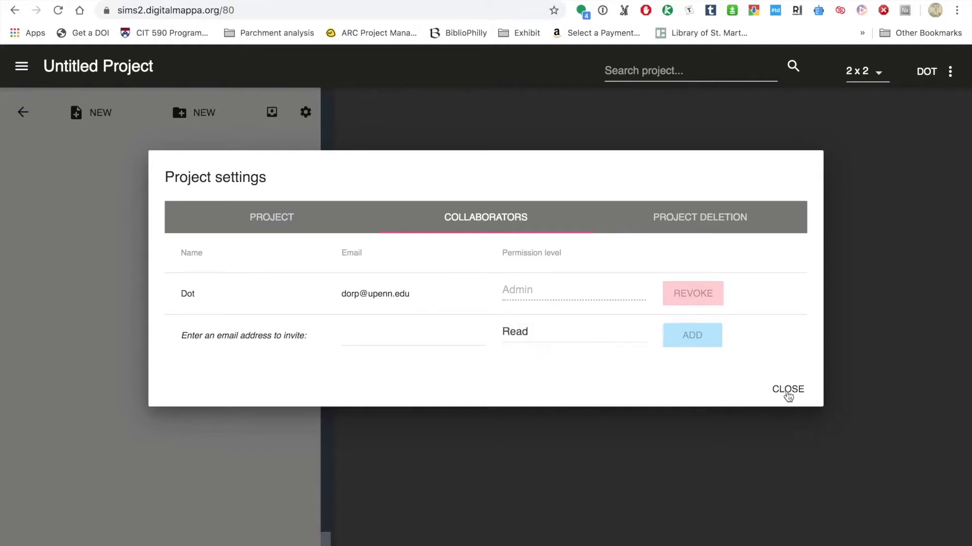
pyautogui.click(787, 394)
# Return to the project list and open the existing project named Sample project
pyautogui.click(21, 68)
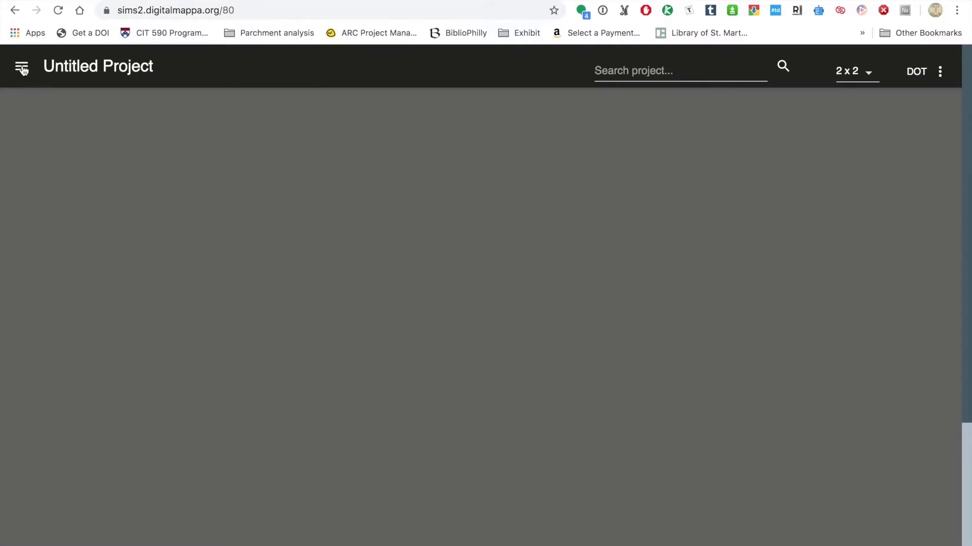
pyautogui.click(21, 70)
pyautogui.click(18, 113)
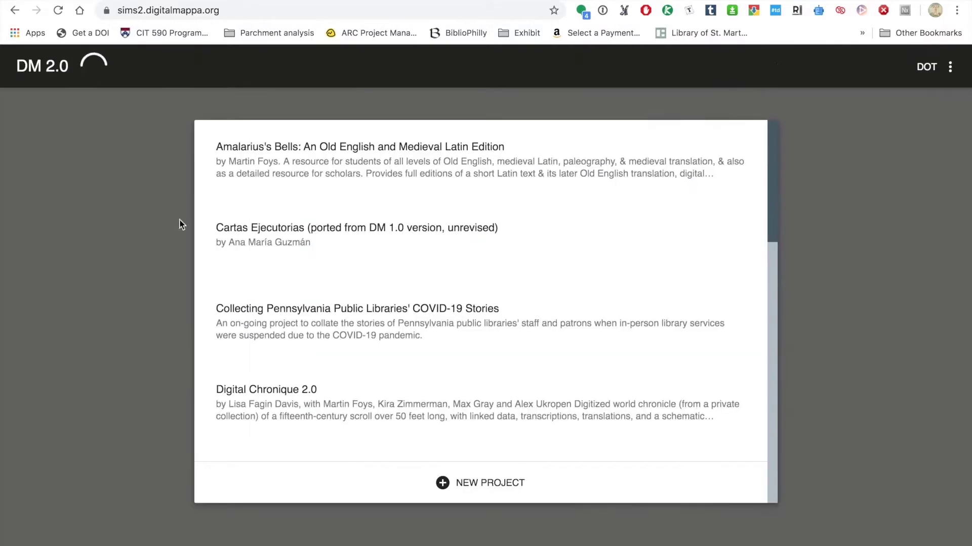
pyautogui.scroll(-10, 250, 280)
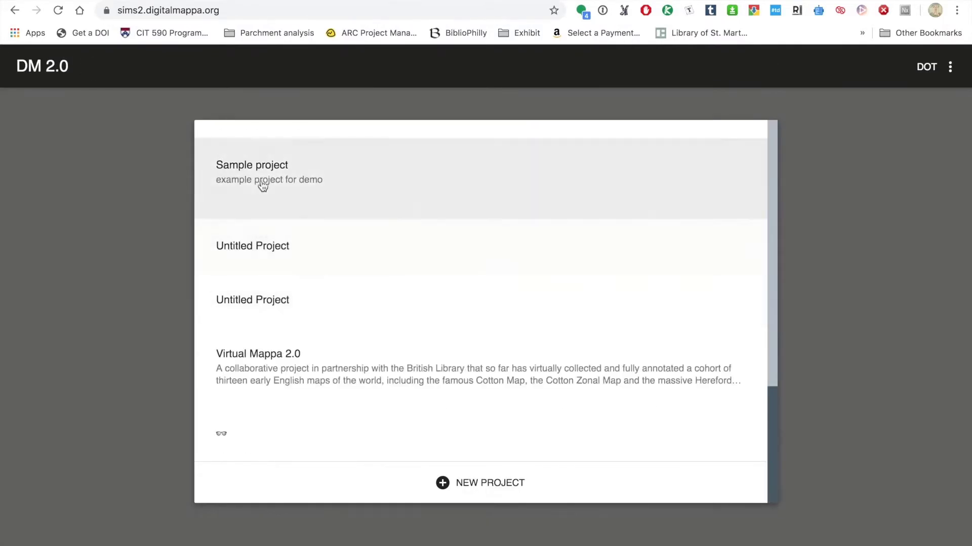
pyautogui.click(263, 184)
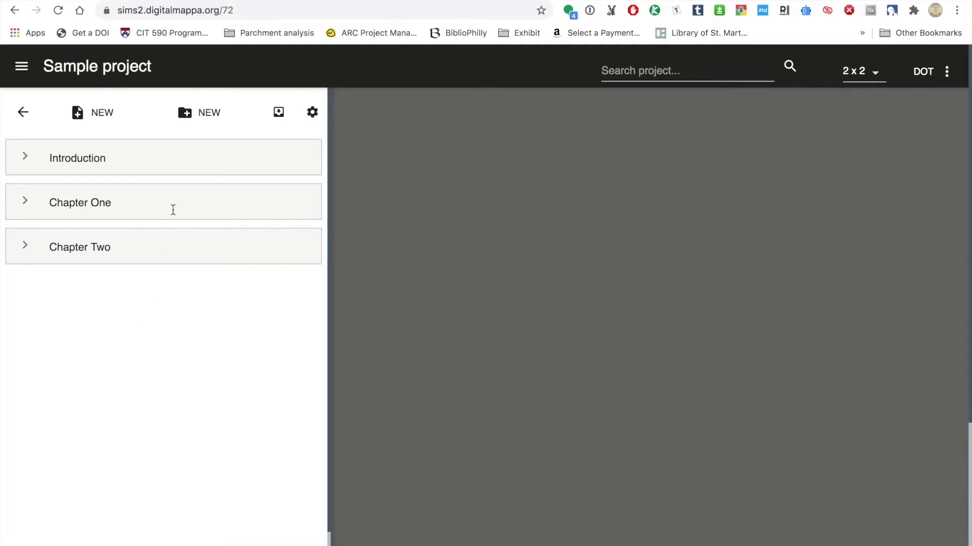
# Create a folder named Chapter Three and place it below the Chapter Two folder
pyautogui.click(191, 116)
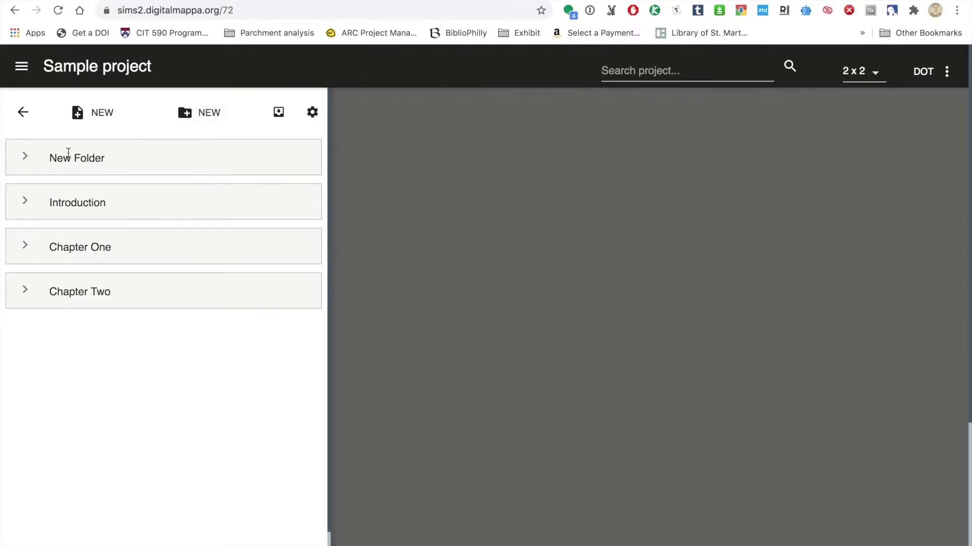
pyautogui.click(68, 154)
pyautogui.tripleClick(83, 159)
pyautogui.write('j')
pyautogui.press('BackSpace')
pyautogui.write('Chapter Three')
pyautogui.moveTo(40, 157); pyautogui.dragTo(44, 316)
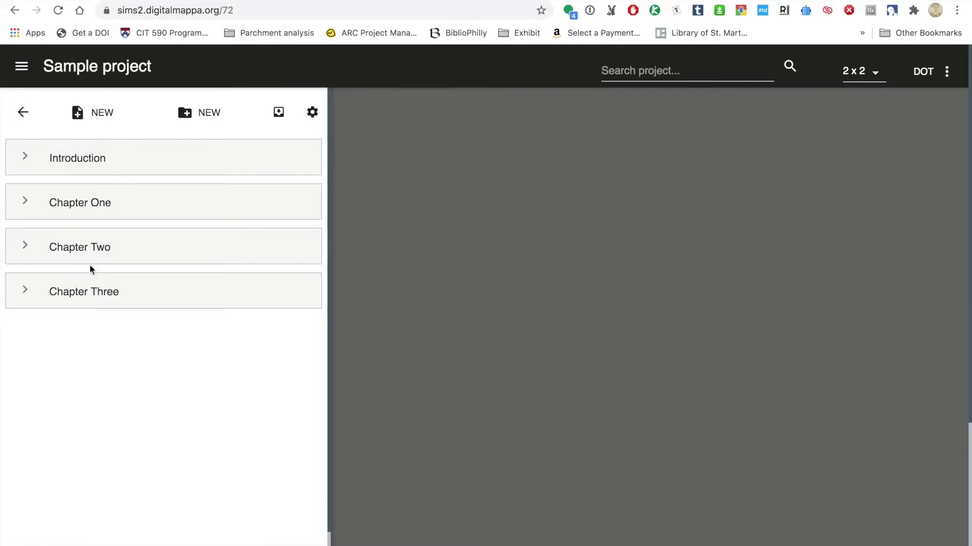
# Create a folder named Images, move it inside the Chapter Three folder and expand Chapter Three
pyautogui.click(184, 114)
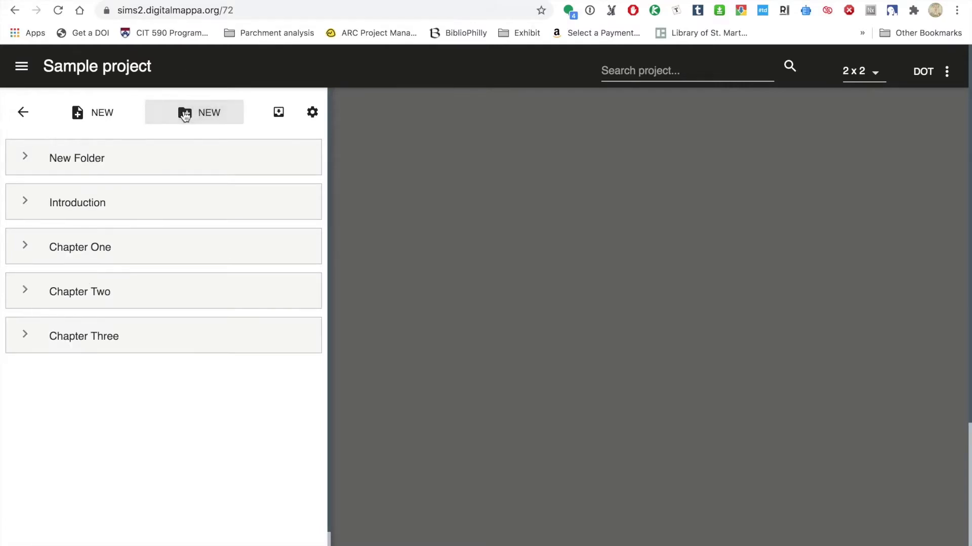
pyautogui.doubleClick(82, 159)
pyautogui.tripleClick(82, 159)
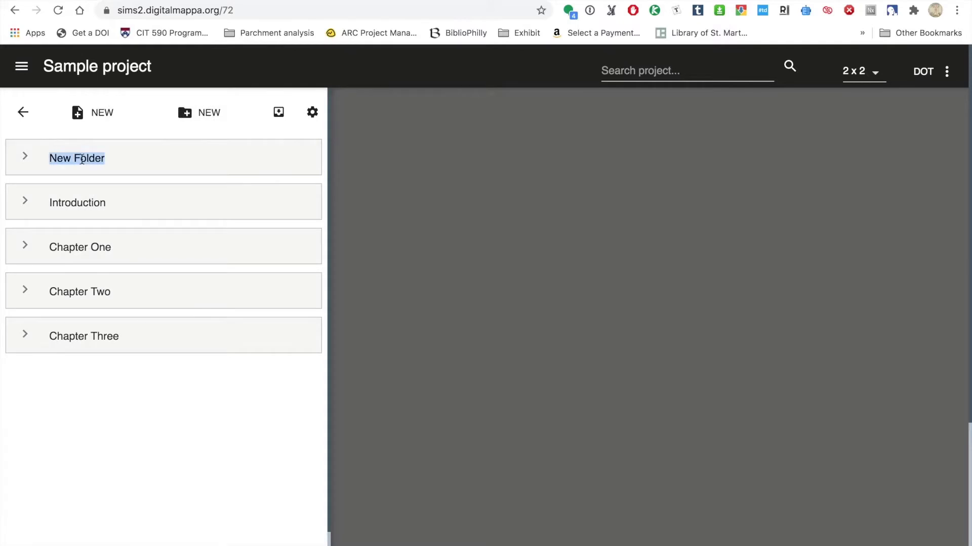
pyautogui.write('Images')
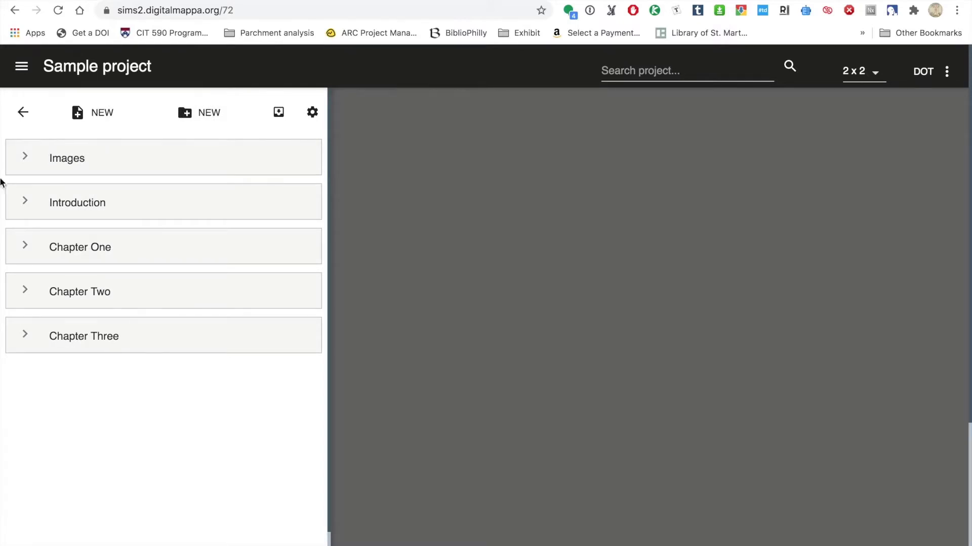
pyautogui.moveTo(37, 157); pyautogui.dragTo(53, 329)
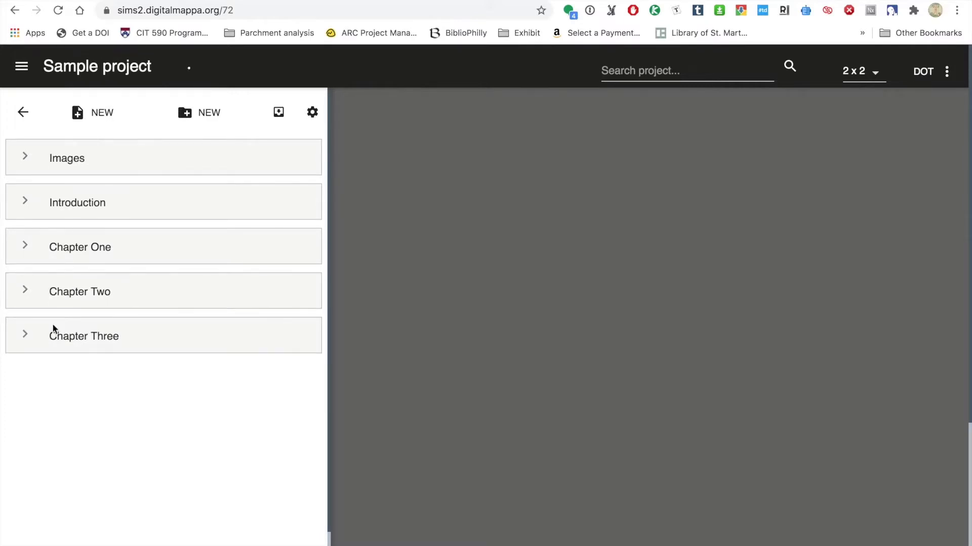
pyautogui.click(26, 291)
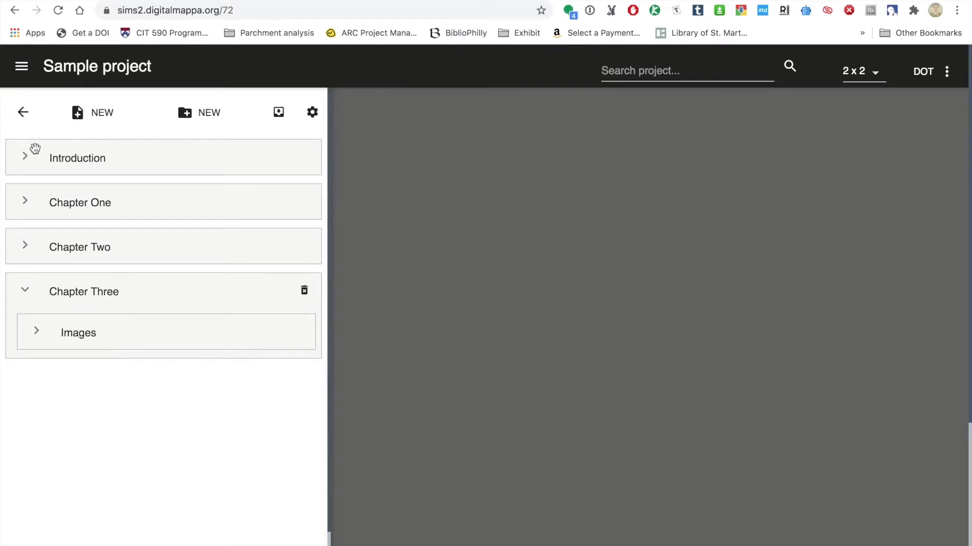
# Examine the contents of the Introduction and Chapter One folders
pyautogui.click(22, 157)
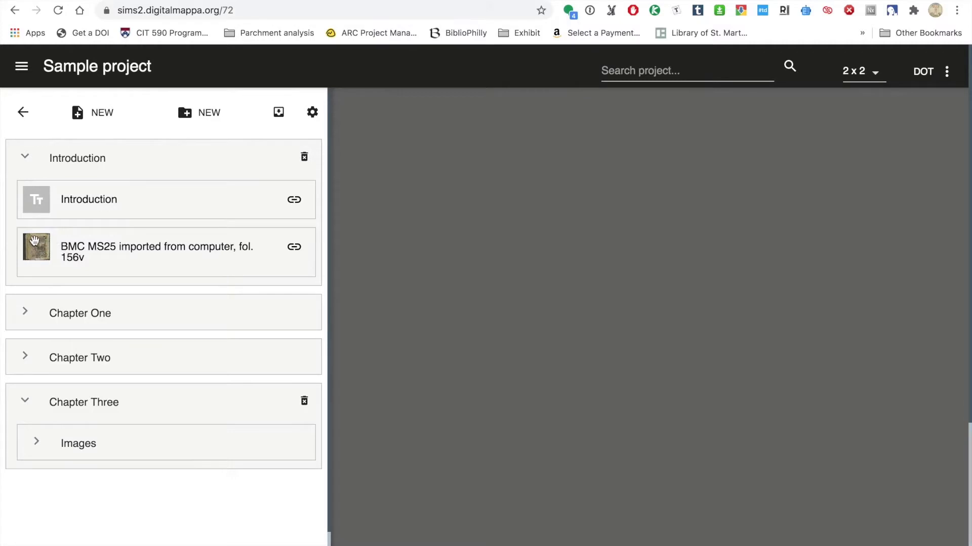
pyautogui.click(25, 312)
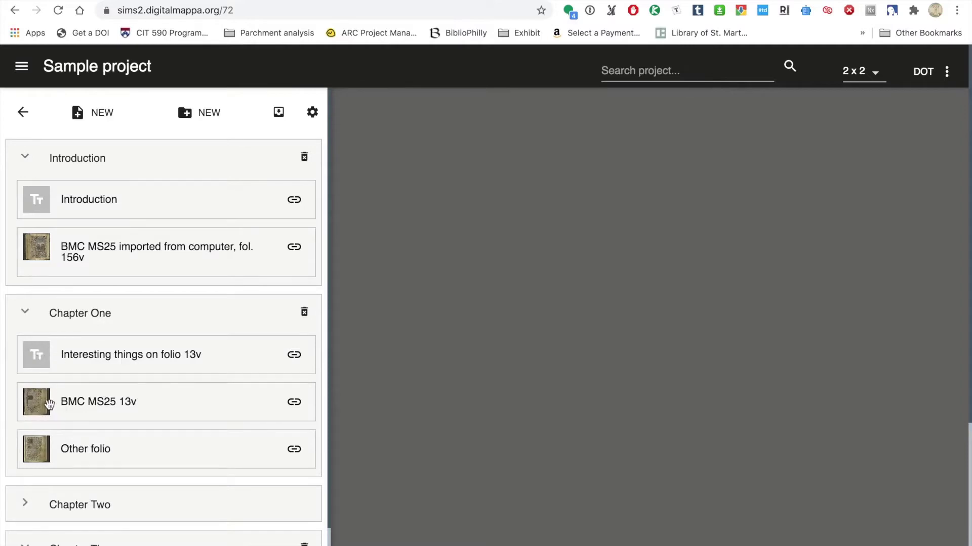
pyautogui.click(24, 313)
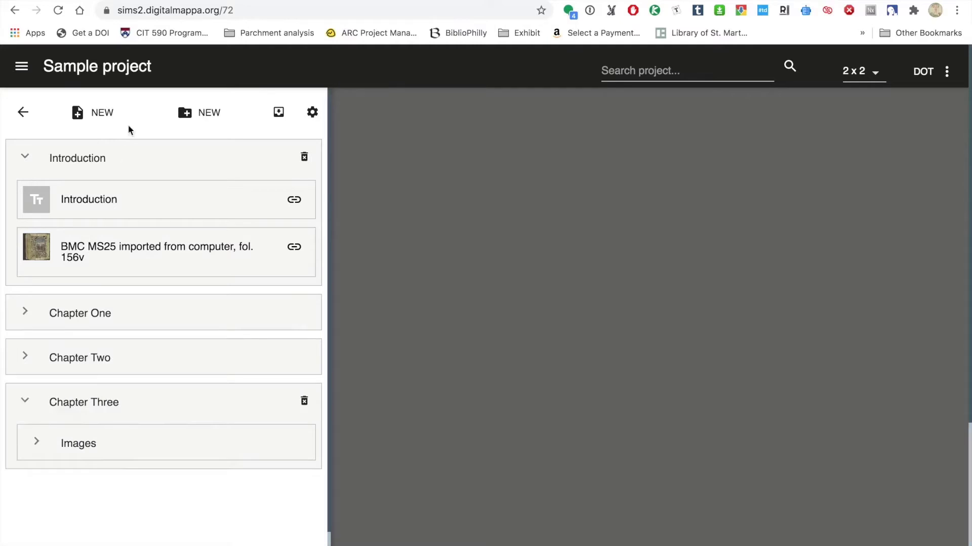
# Create a new text document in the project and title it Chapter Three
pyautogui.click(86, 115)
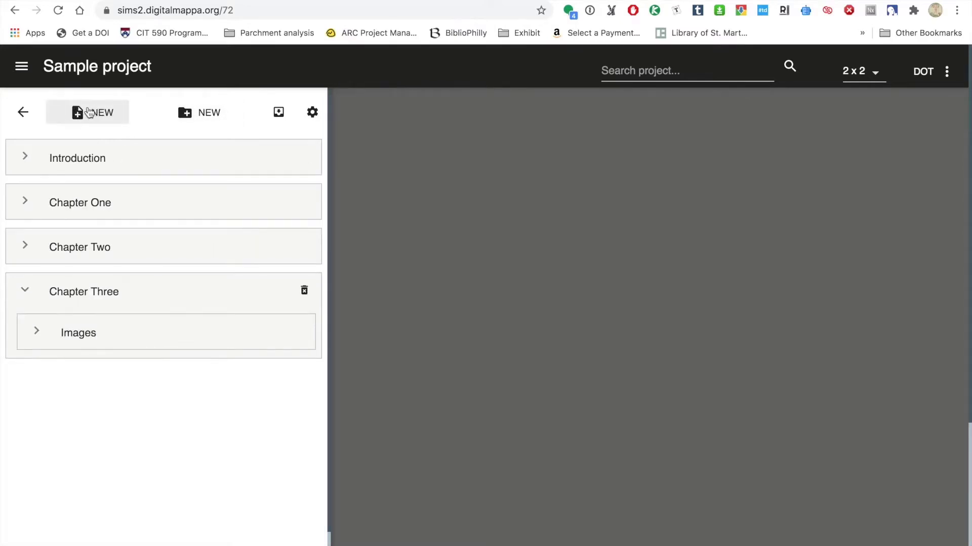
pyautogui.click(88, 112)
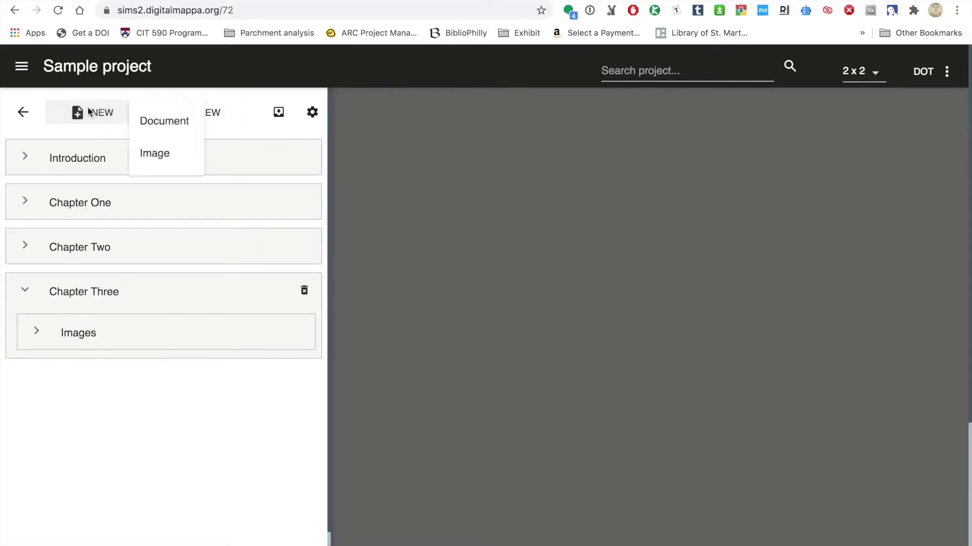
pyautogui.click(173, 126)
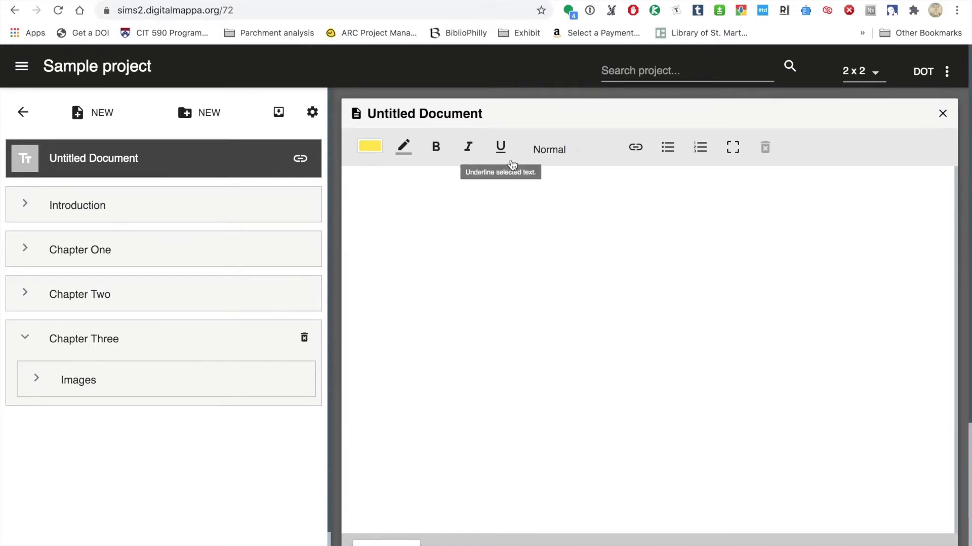
pyautogui.click(556, 151)
pyautogui.click(694, 239)
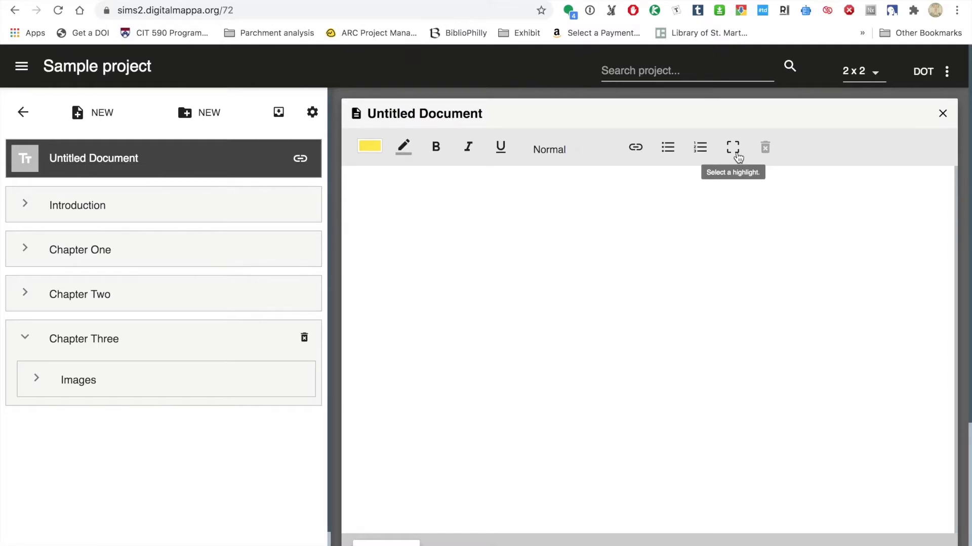
pyautogui.tripleClick(448, 115)
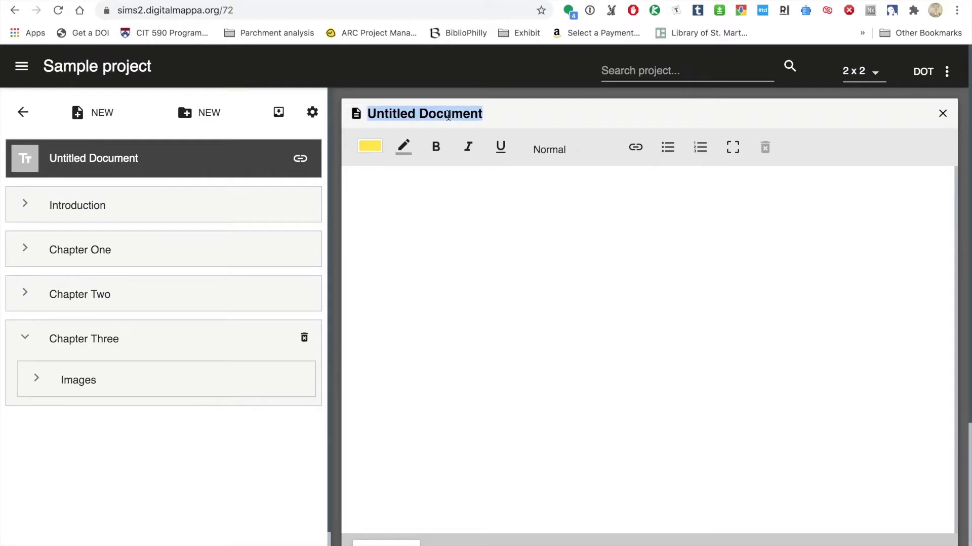
pyautogui.write('Chapter Three')
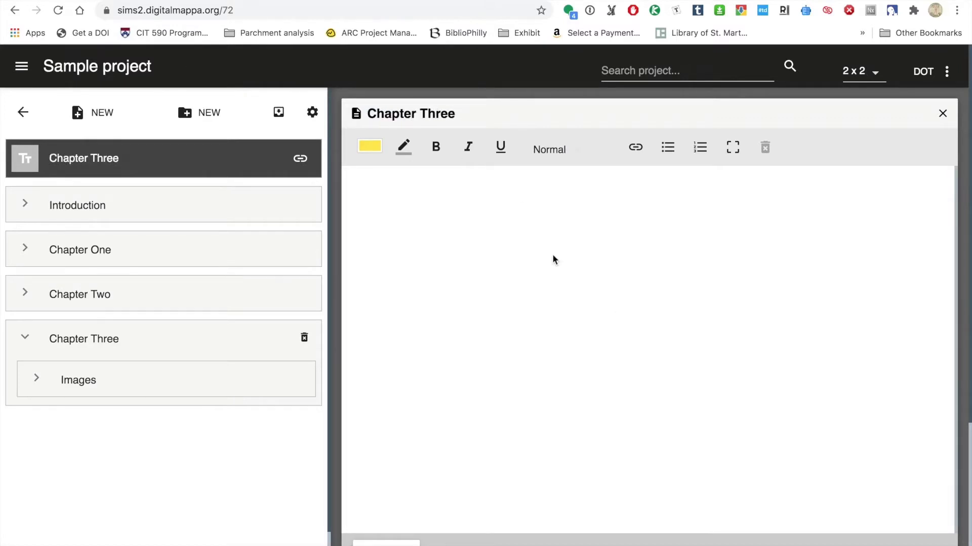
# Write "This is chapter three of the sample project" in the document, set it to Huge text size and add a line break
pyautogui.click(416, 181)
pyautogui.write('This is chapter thr')
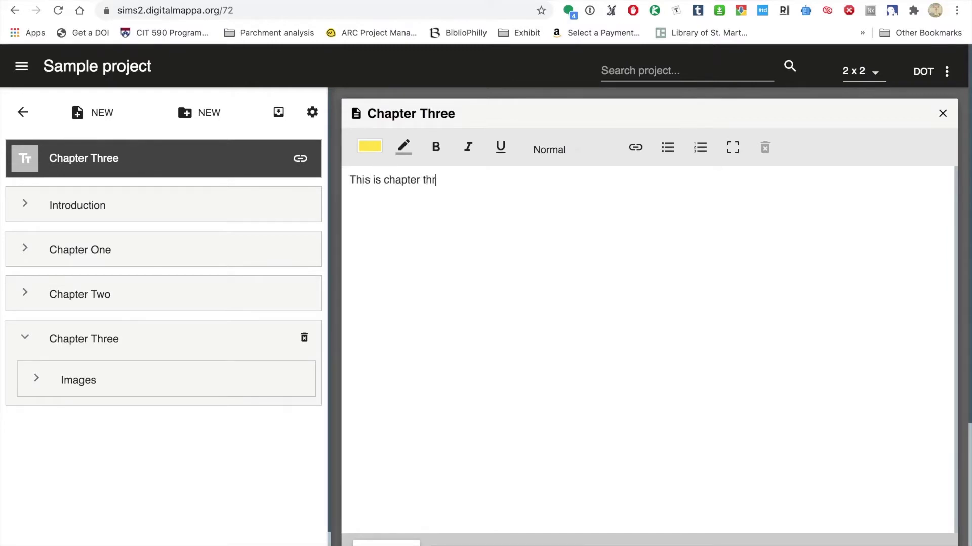
pyautogui.write('ee of the sample ')
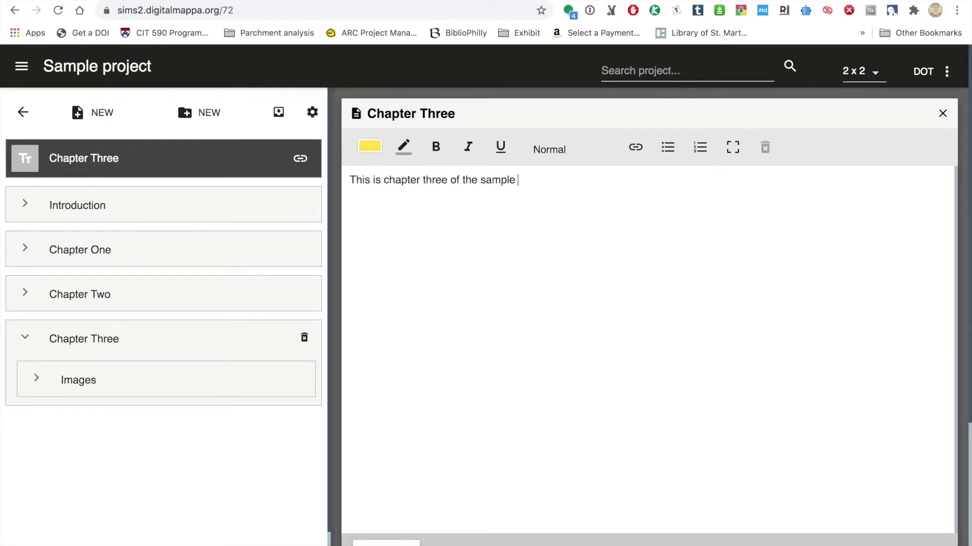
pyautogui.write('project')
pyautogui.tripleClick(420, 180)
pyautogui.click(540, 150)
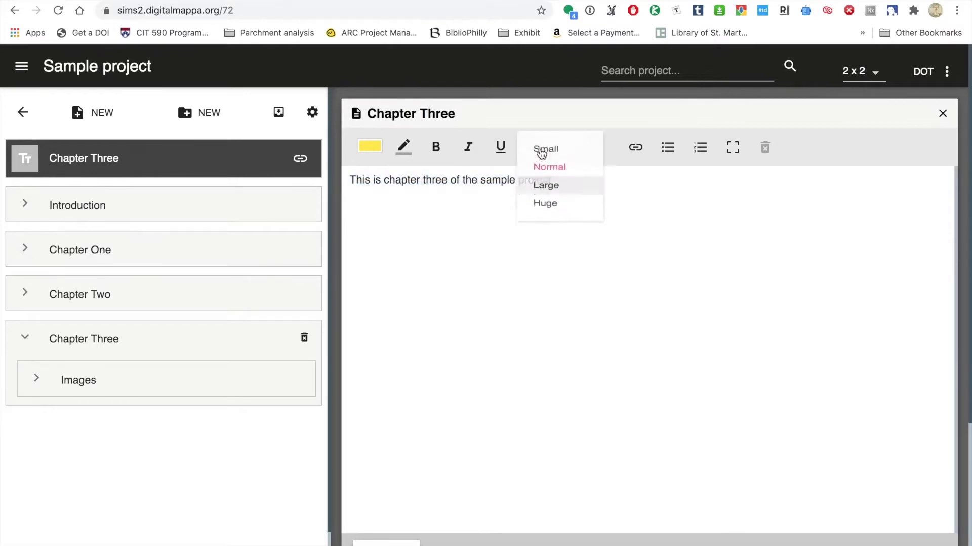
pyautogui.click(550, 207)
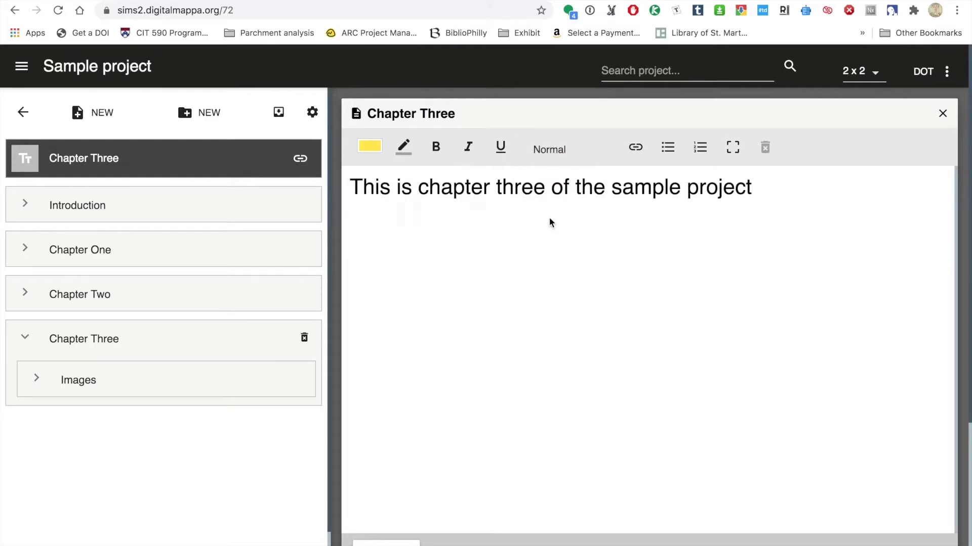
pyautogui.click(770, 186)
pyautogui.press('Return')
# Move the Chapter Three document into the Chapter Three folder above Images and close the document
pyautogui.moveTo(30, 157); pyautogui.dragTo(41, 358)
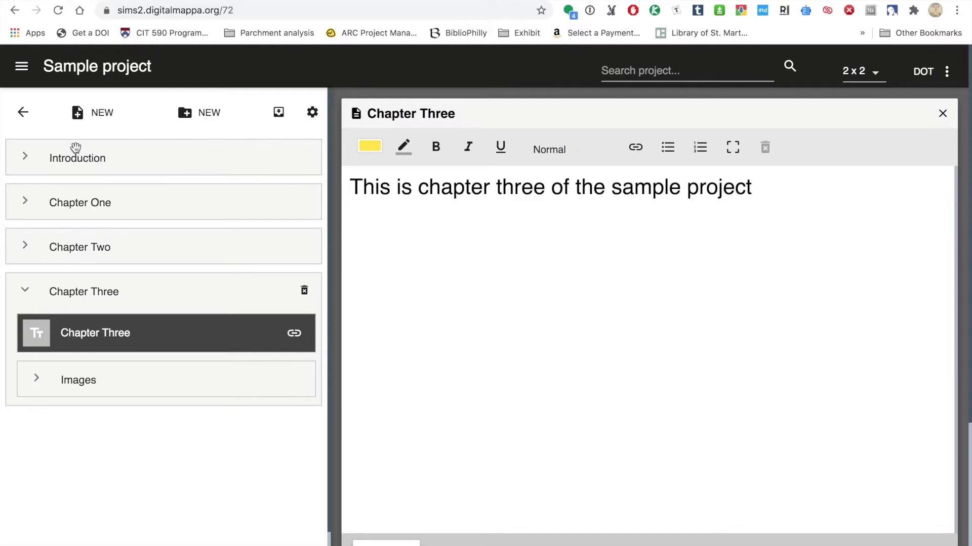
pyautogui.click(942, 114)
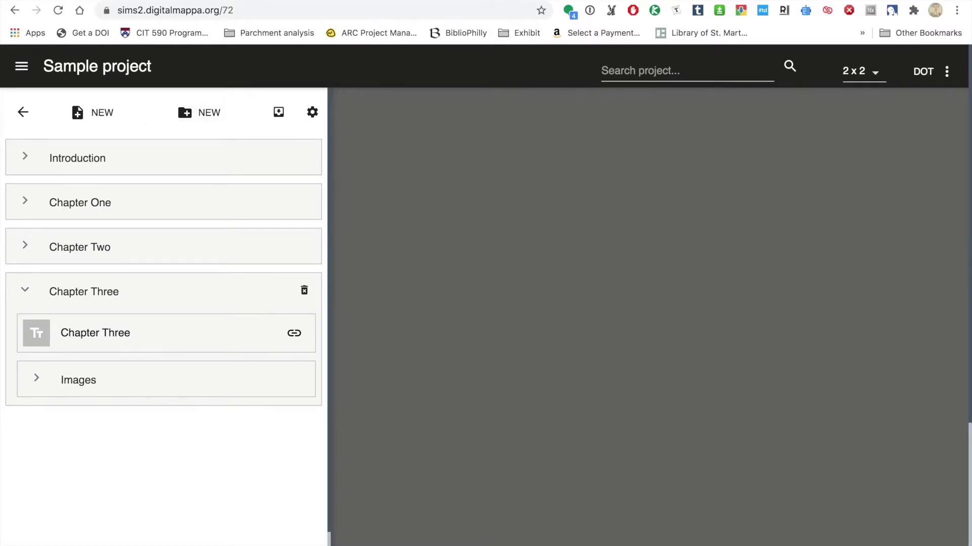
# Open the BiblioPhilly site in a new browser tab and filter the manuscripts by the book type Book of Hours
pyautogui.press('super+t')
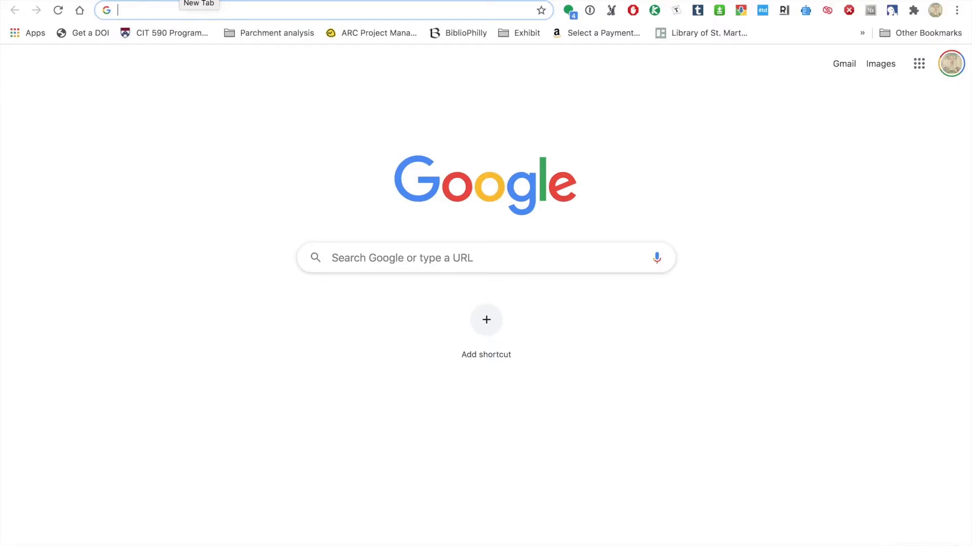
pyautogui.write('bibli')
pyautogui.press('Return')
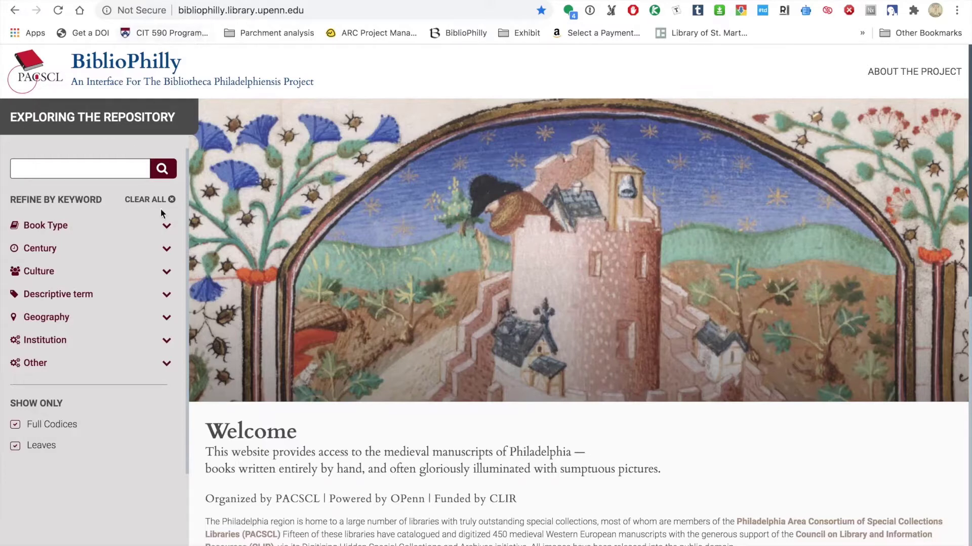
pyautogui.click(163, 228)
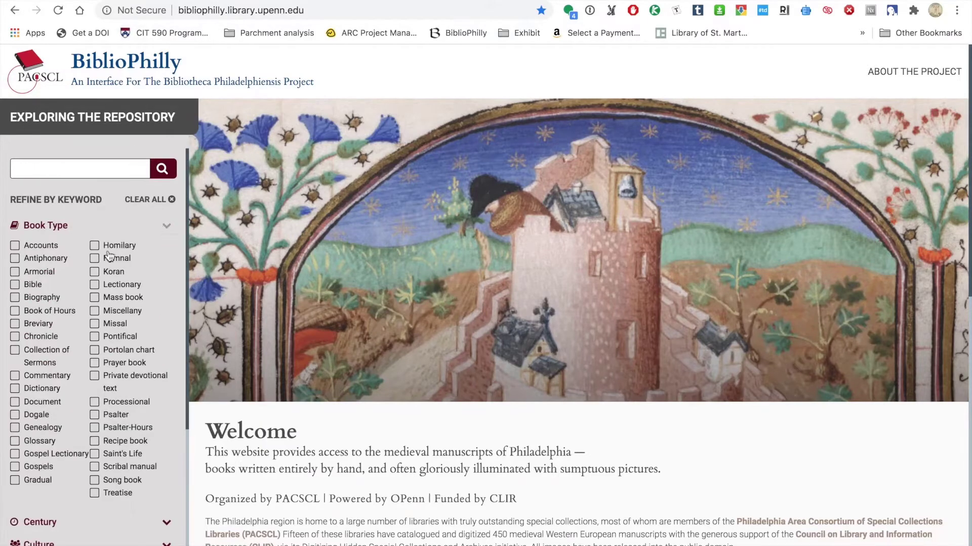
pyautogui.click(15, 312)
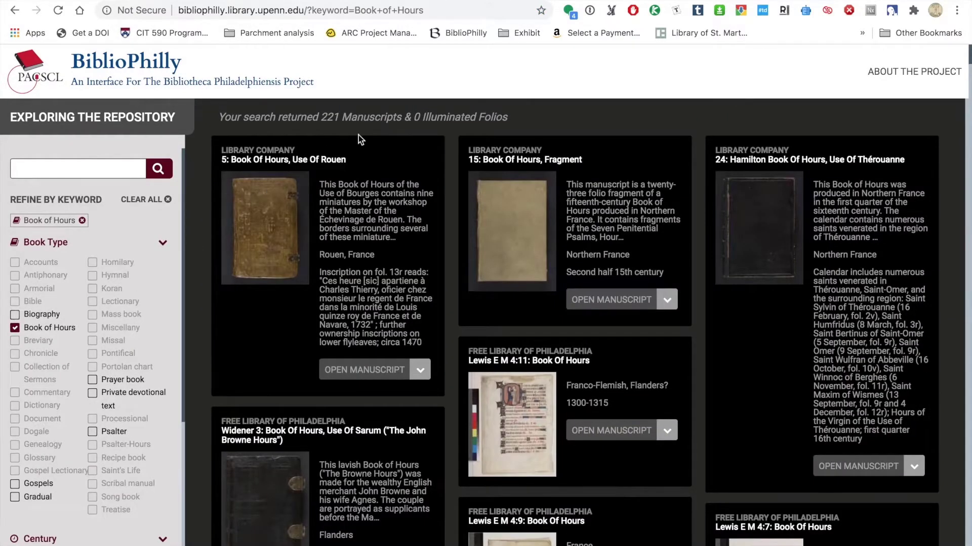
pyautogui.scroll(-3, 360, 139)
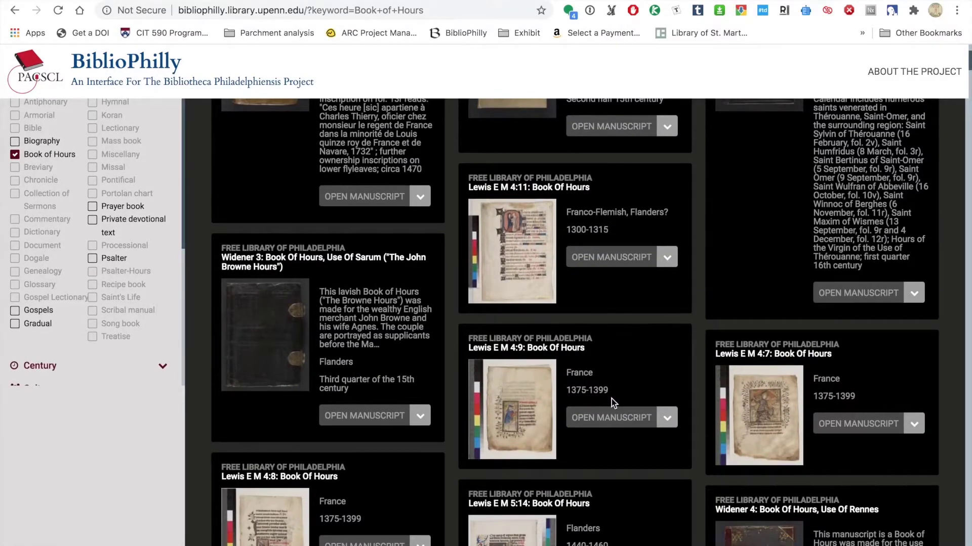
# Open the manuscript Lewis E M 5:19 from the Book of Hours results and review its page image and description
pyautogui.scroll(-3, 611, 398)
pyautogui.scroll(-5, 611, 404)
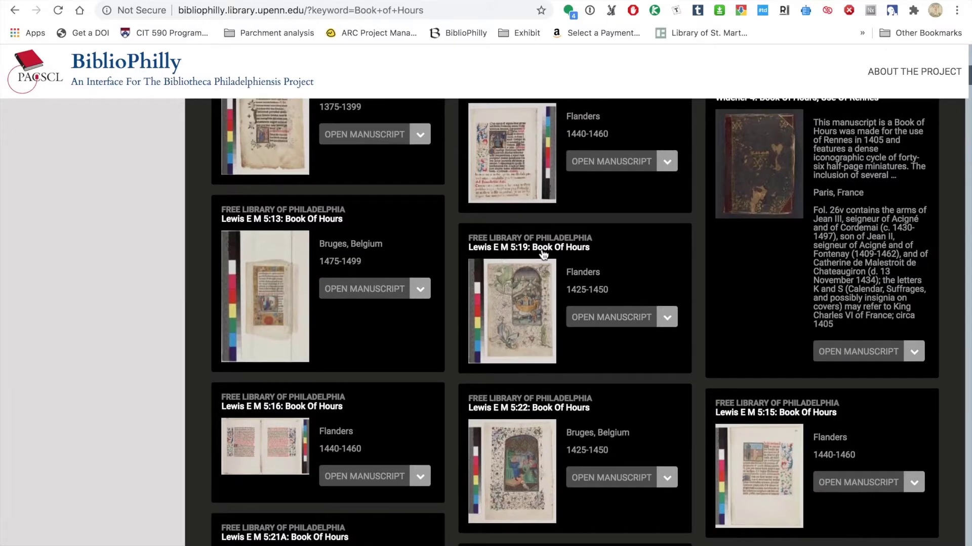
pyautogui.click(529, 281)
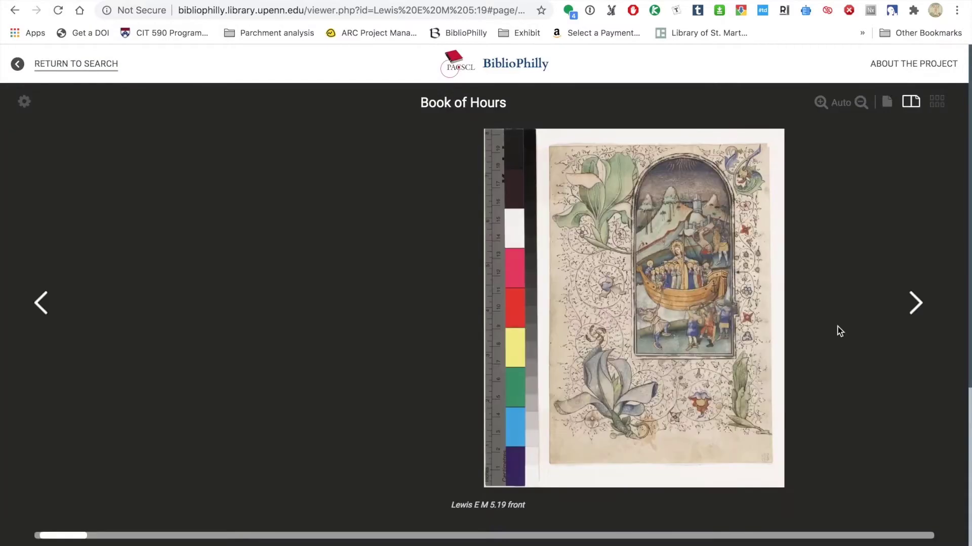
pyautogui.scroll(-5, 840, 331)
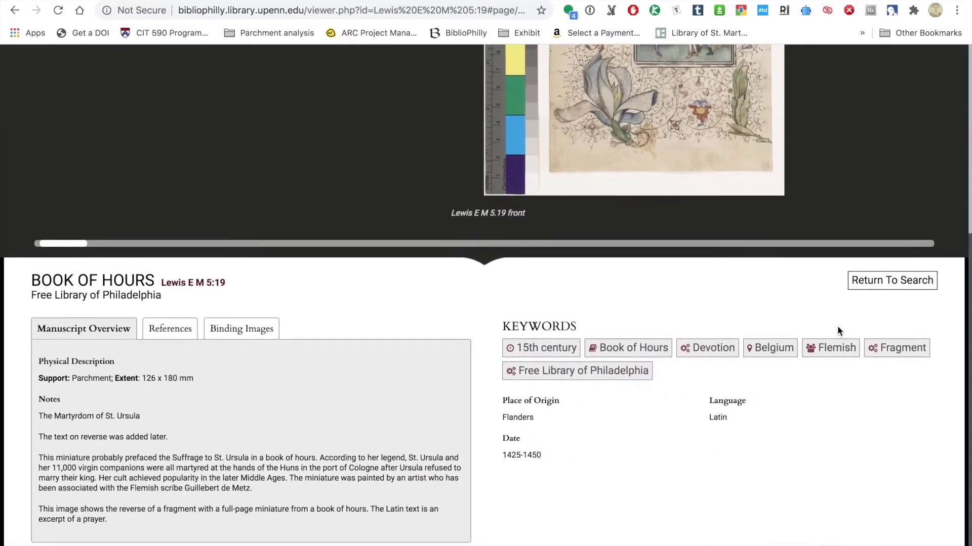
pyautogui.scroll(5, 840, 332)
pyautogui.scroll(1, 835, 334)
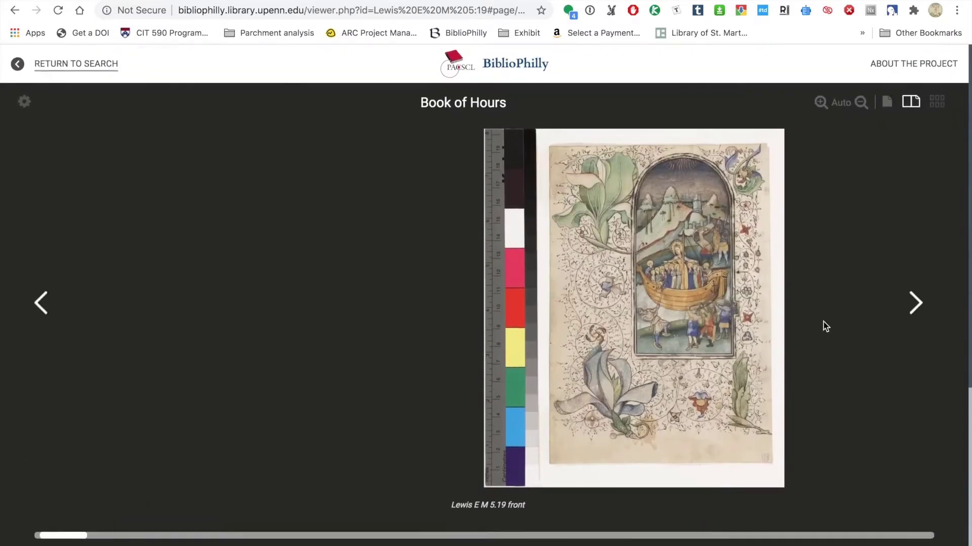
# Open the Lewis E M 5.19 front image as a large .jpg and copy its web address
pyautogui.click(24, 104)
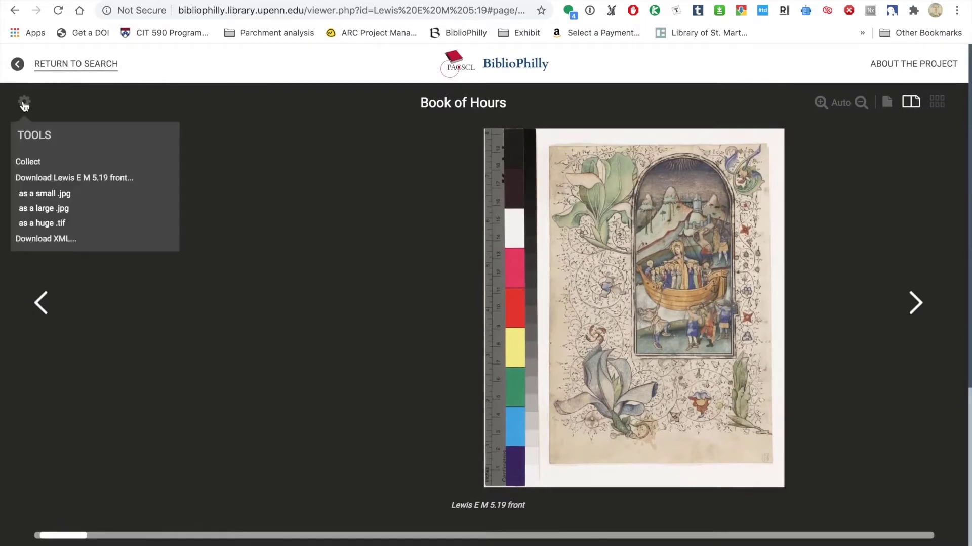
pyautogui.click(47, 212)
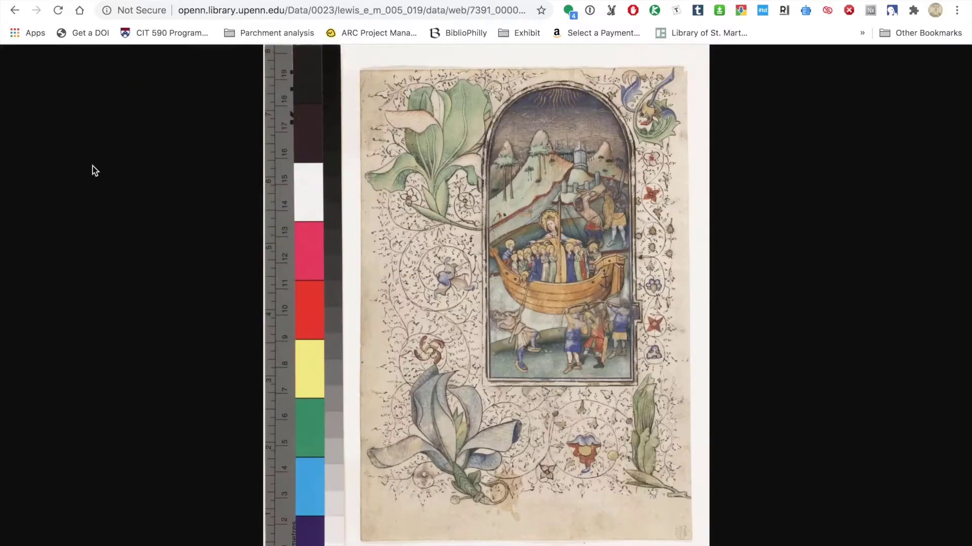
pyautogui.click(268, 12)
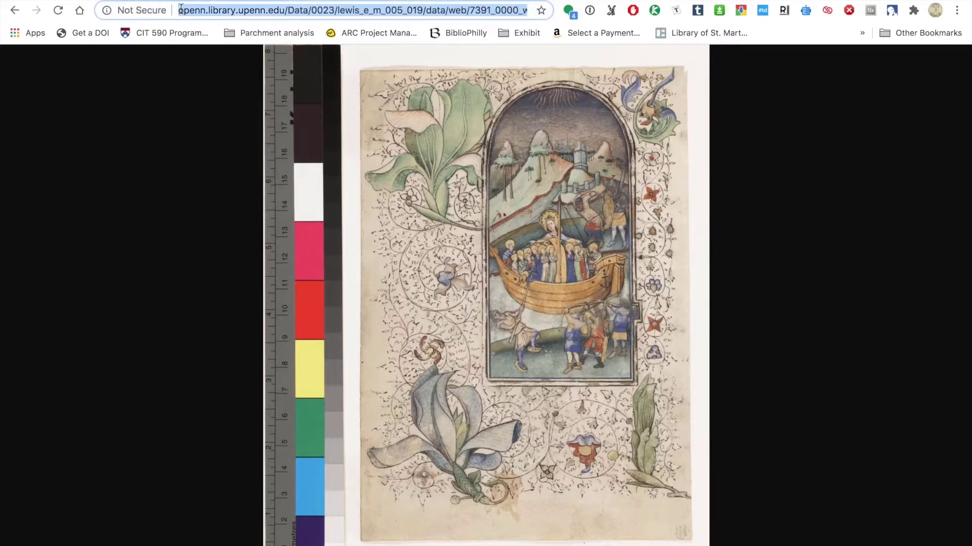
pyautogui.tripleClick(197, 9)
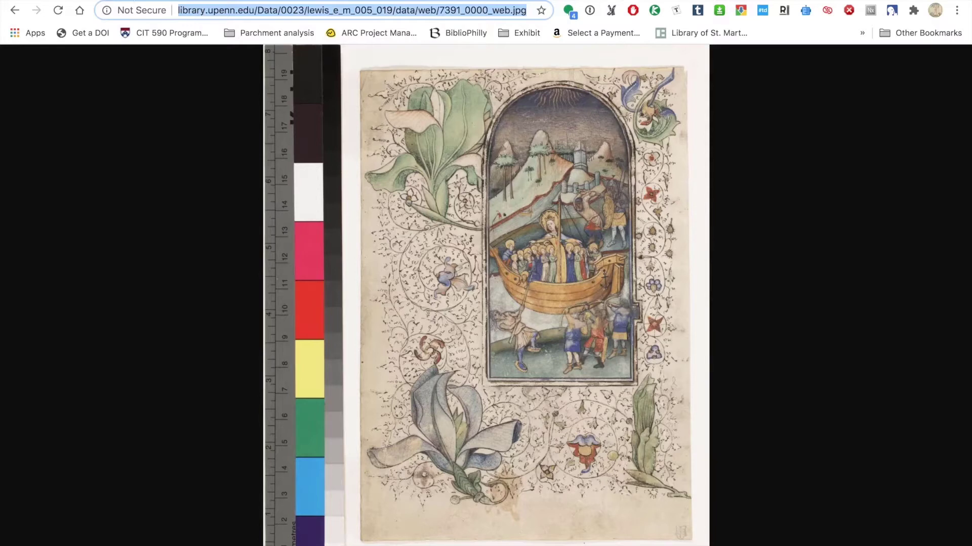
# Switch to the Digital Mappa project, create a new image sourced from a web link, and paste the copied image address
pyautogui.hotkey('ctrl', 'Tab')
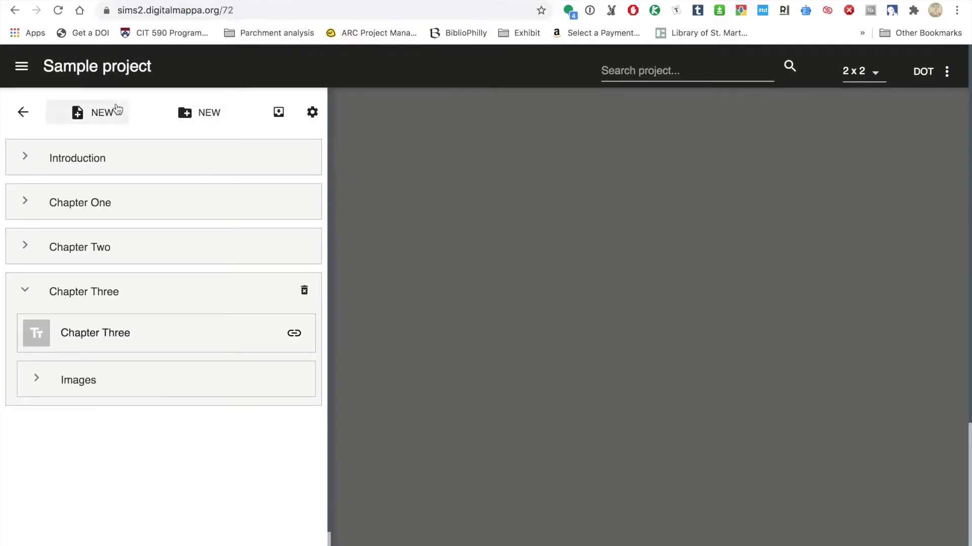
pyautogui.click(80, 112)
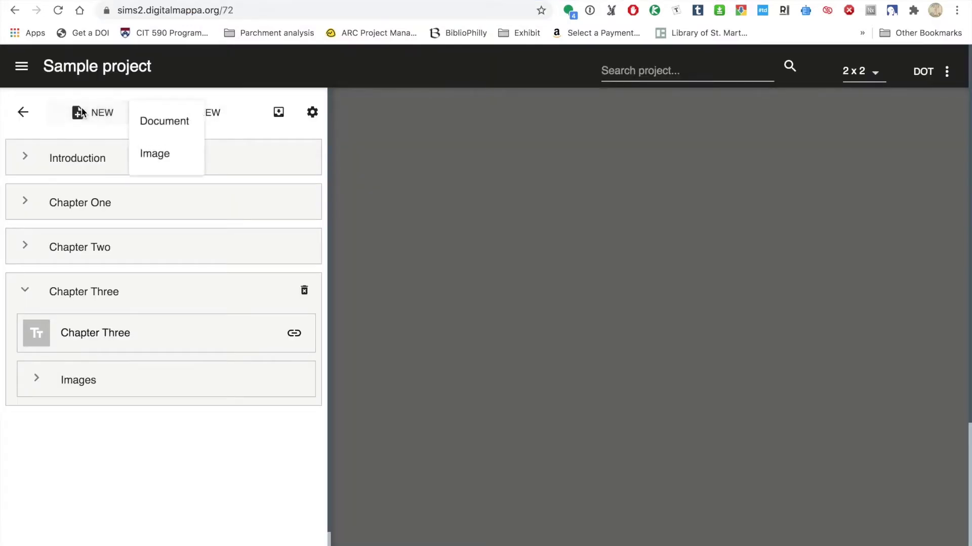
pyautogui.click(167, 153)
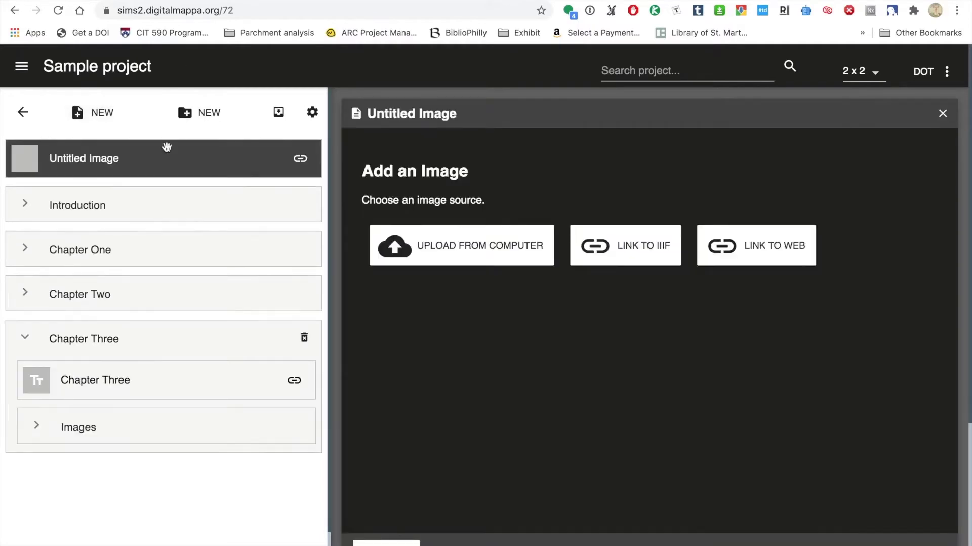
pyautogui.click(779, 252)
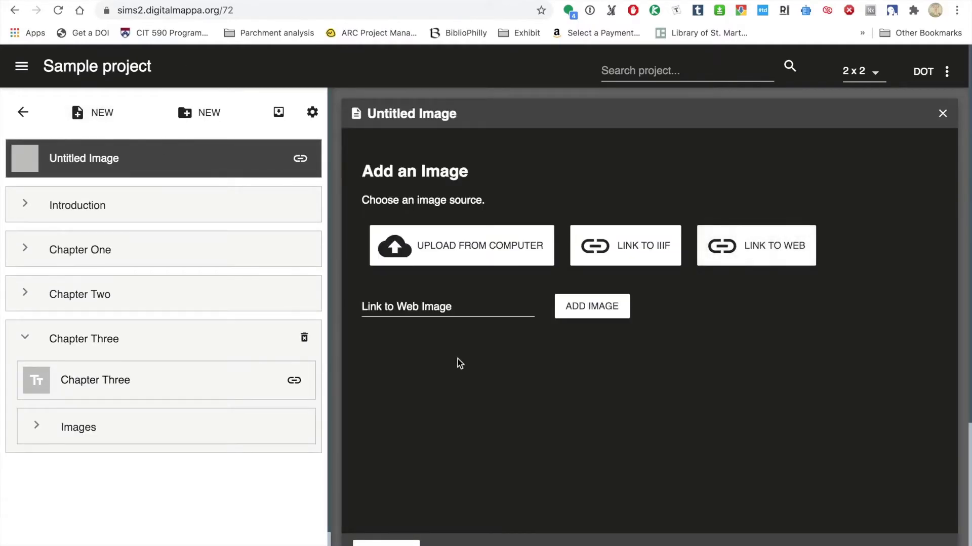
pyautogui.click(428, 304)
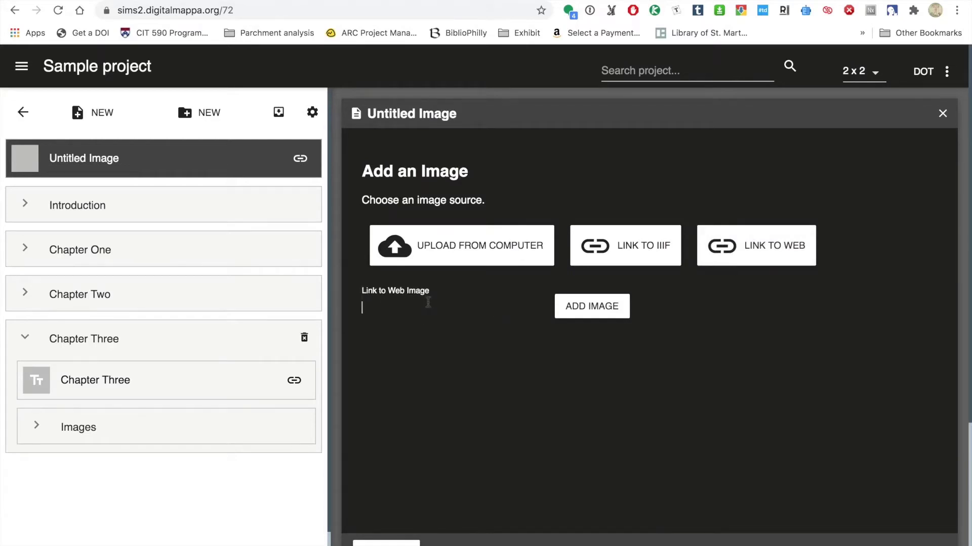
pyautogui.hotkey('ctrl', 'v')
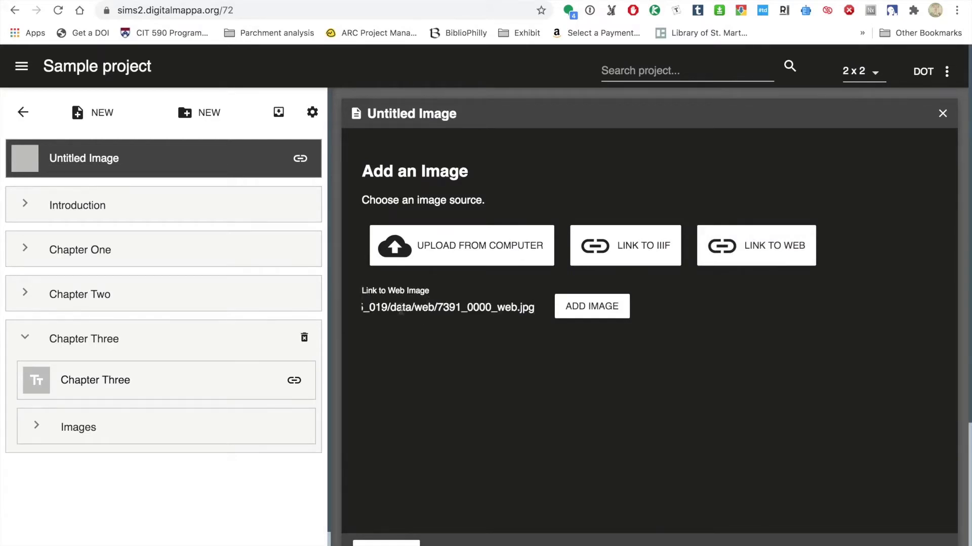
# Change the pasted address from http to https and add the linked image
pyautogui.moveTo(401, 308); pyautogui.dragTo(342, 313)
pyautogui.click(386, 308)
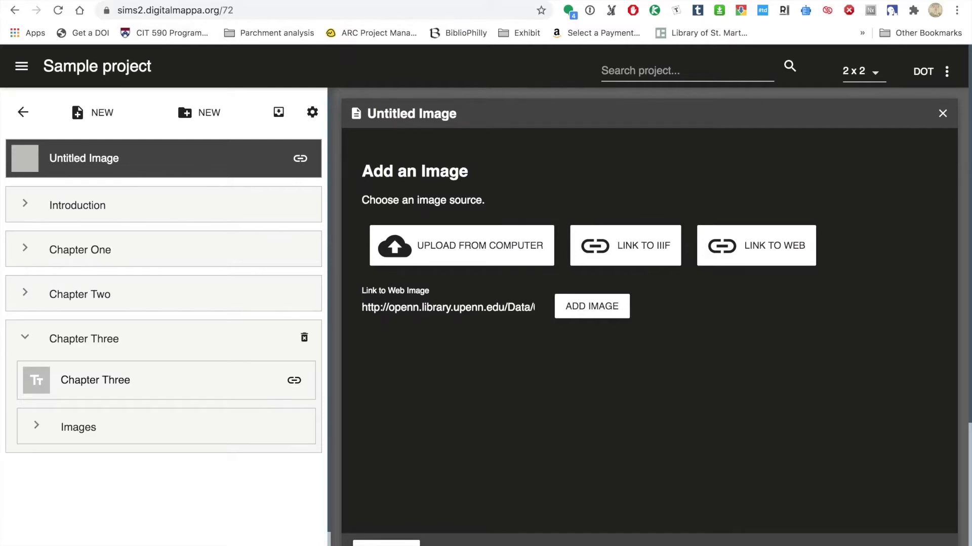
pyautogui.write('s')
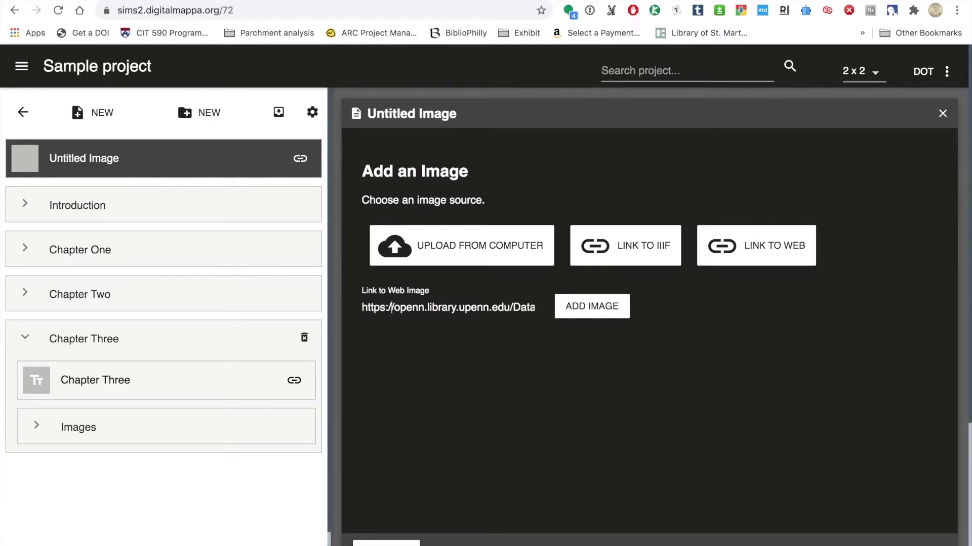
pyautogui.click(400, 307)
pyautogui.press('Right')
pyautogui.press('Right')
pyautogui.press('Right')
pyautogui.press('Right')
pyautogui.press('Right')
pyautogui.press('Right')
pyautogui.press('Right')
pyautogui.press('Right')
pyautogui.press('Right')
pyautogui.click(592, 306)
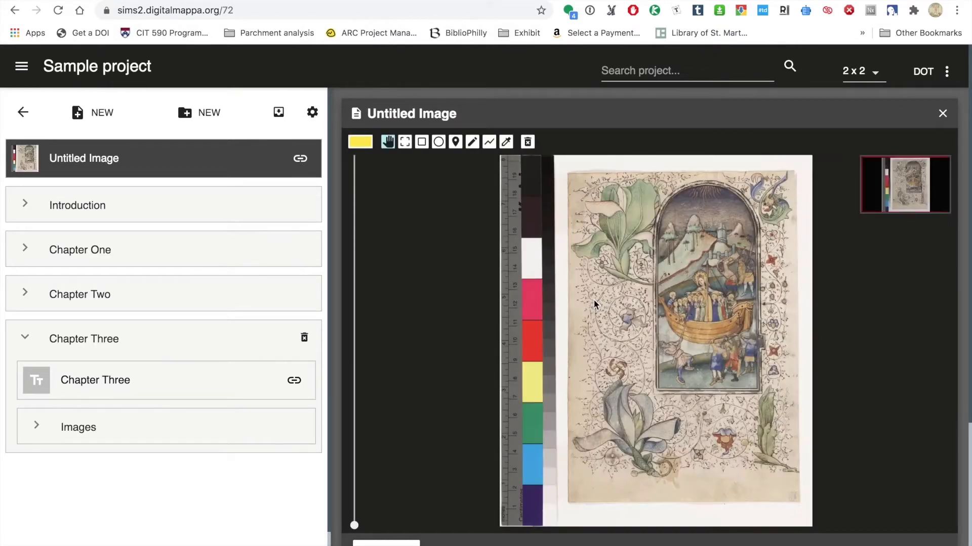
# Title the image "Lewis E M 5:19: The Martyrdom of St. Ursula", move it into Chapter Three's Images folder and expand the folder
pyautogui.tripleClick(416, 112)
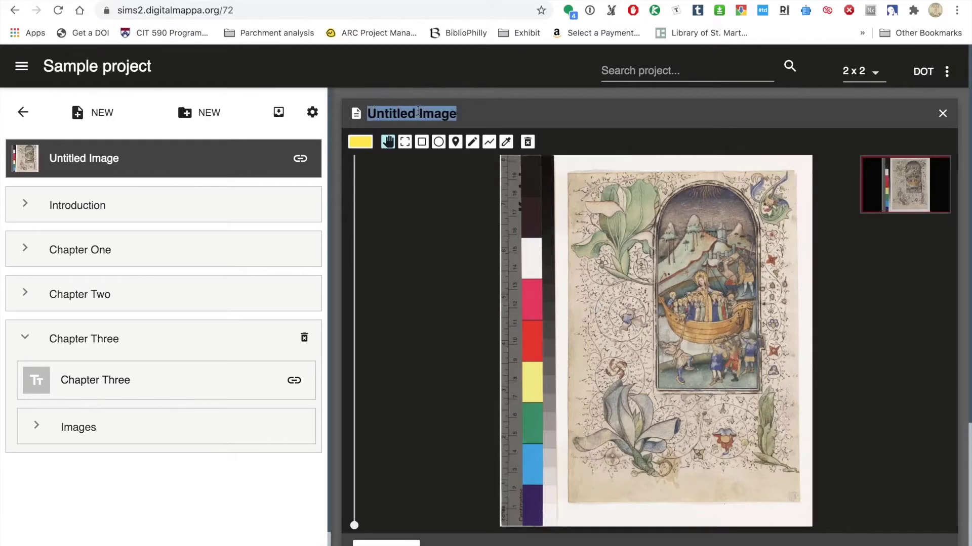
pyautogui.write('Lewis')
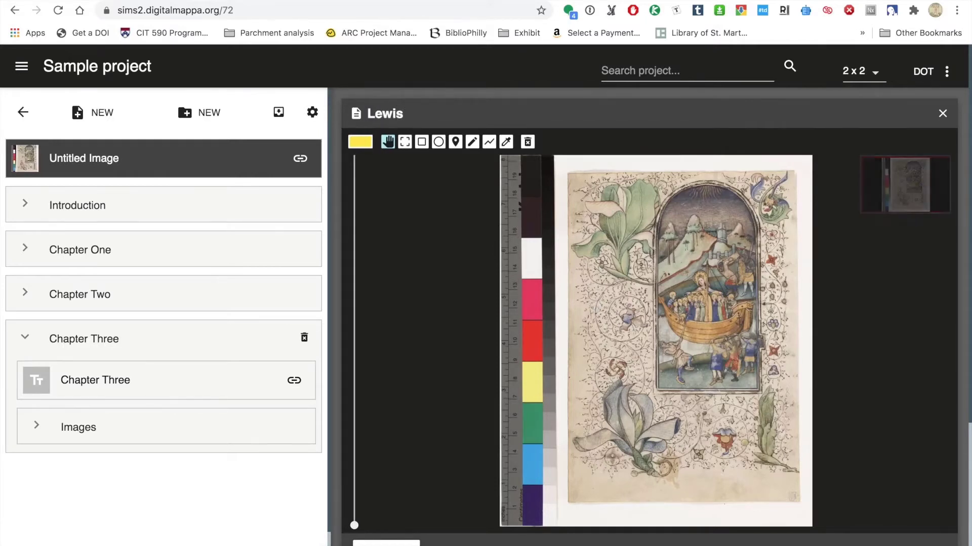
pyautogui.write(' E M 5:19')
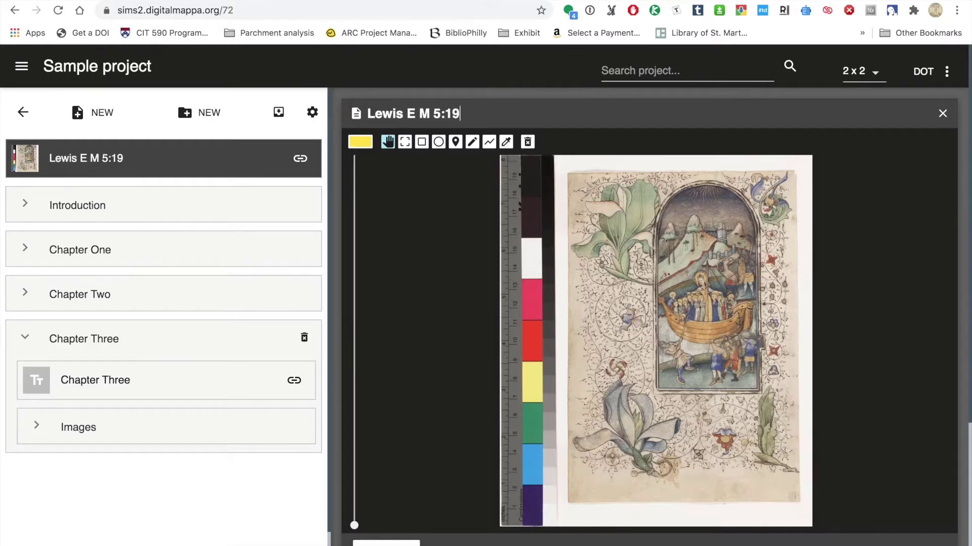
pyautogui.write(':')
pyautogui.write('The Martyrdom of St. Ursula')
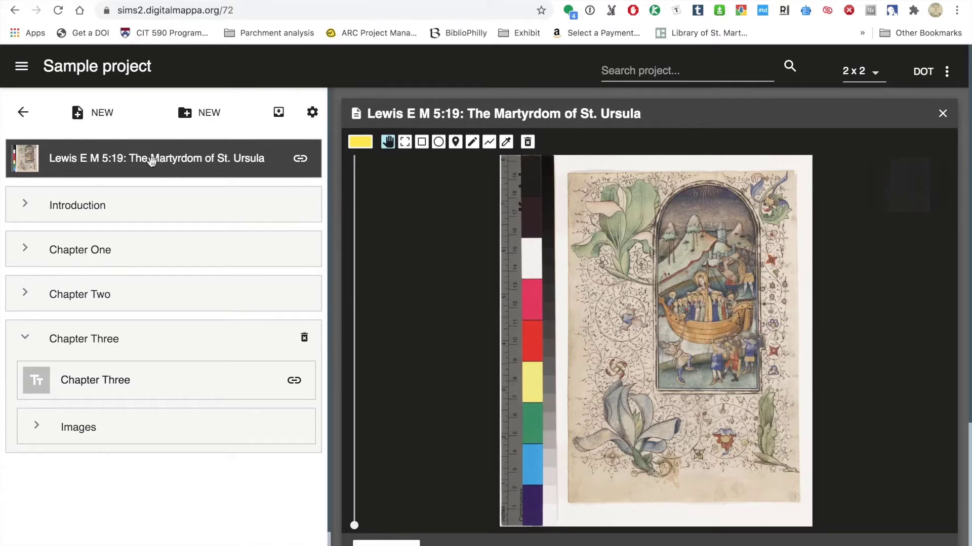
pyautogui.moveTo(32, 155); pyautogui.dragTo(51, 420)
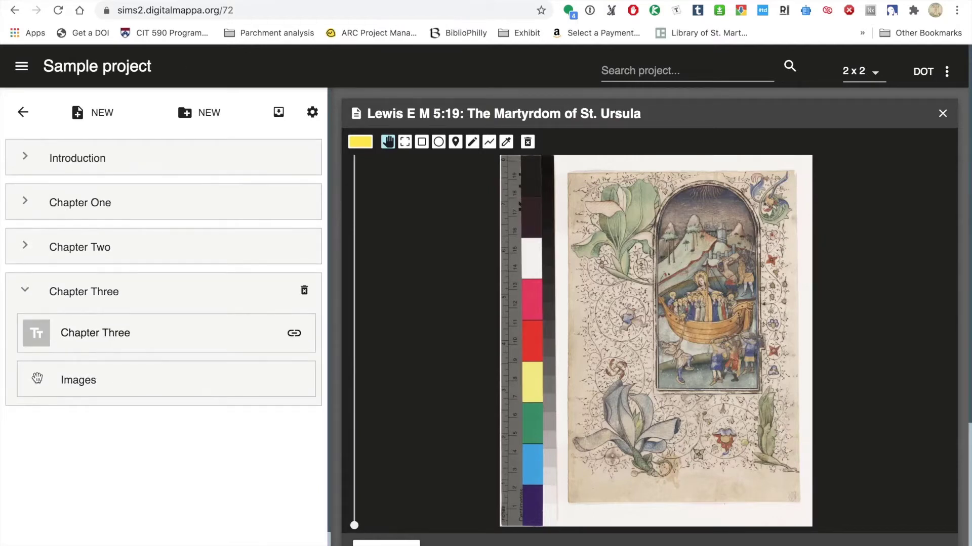
pyautogui.click(38, 379)
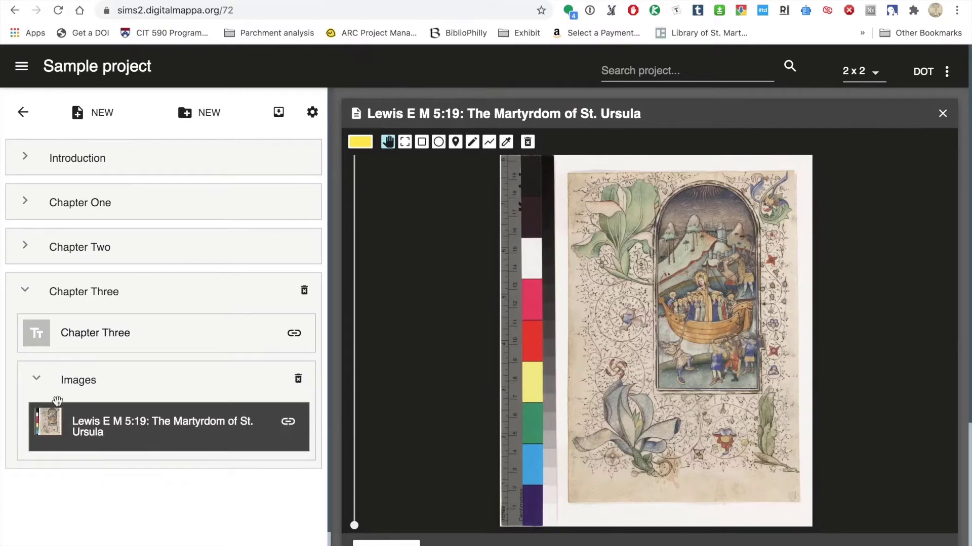
# Draw a yellow rectangular highlight around the haloed central figure and the group below her in the boat
pyautogui.scroll(5, 729, 290)
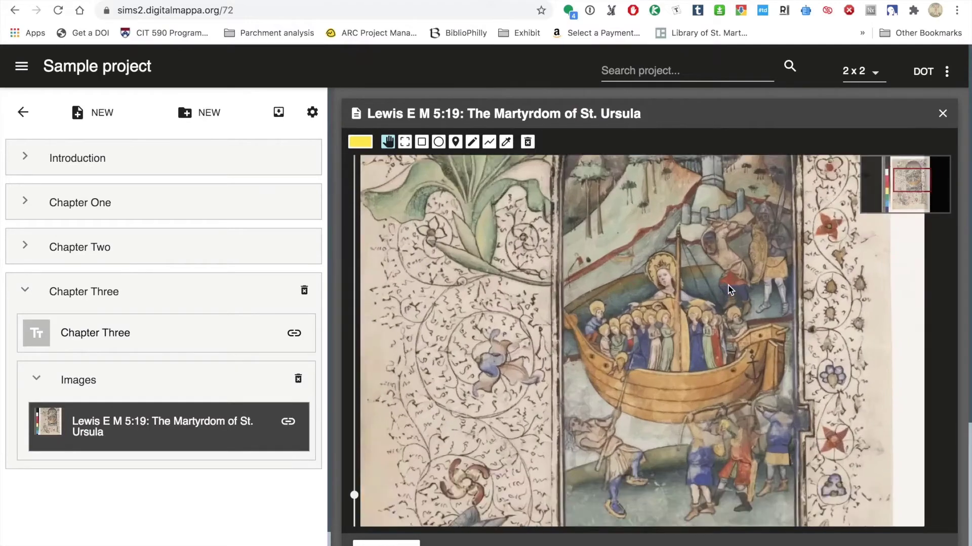
pyautogui.scroll(-3, 729, 290)
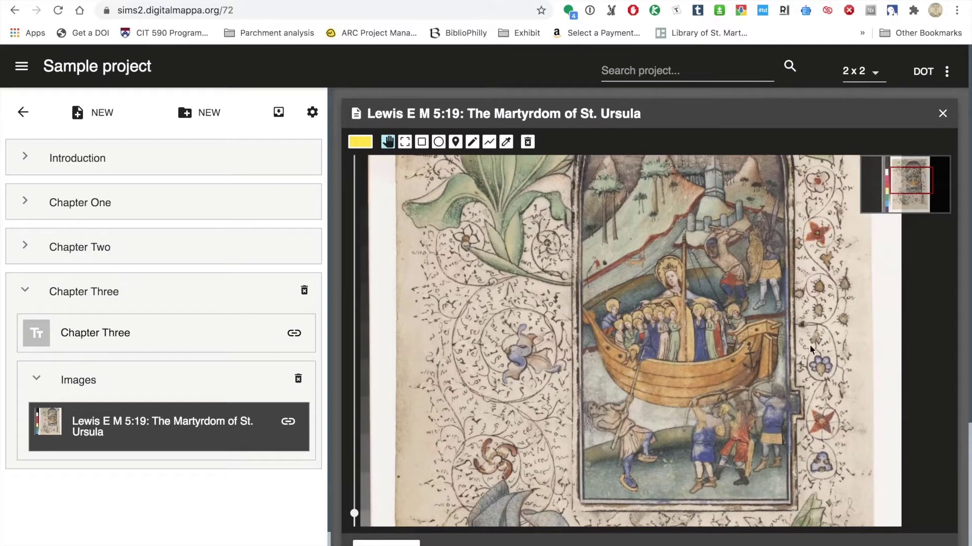
pyautogui.moveTo(809, 344); pyautogui.dragTo(722, 318)
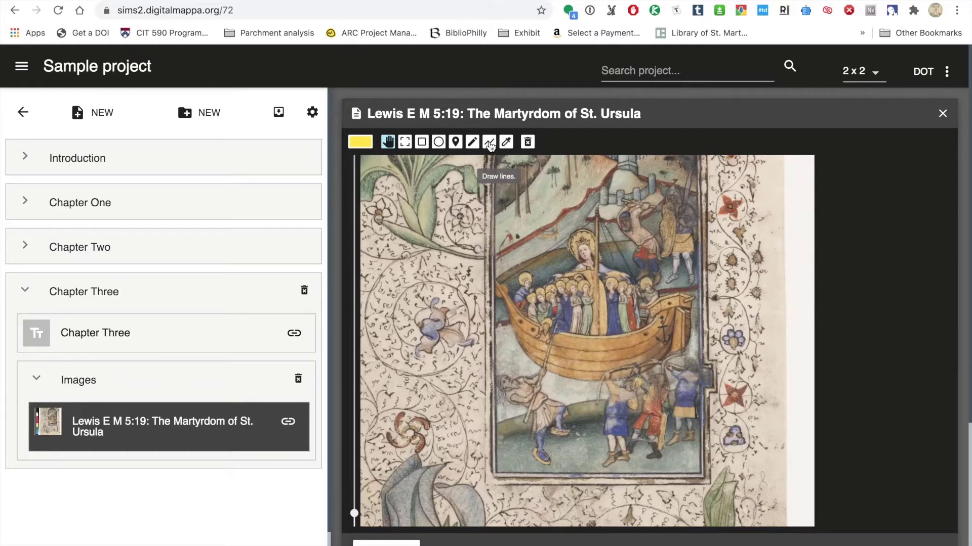
pyautogui.click(388, 143)
pyautogui.moveTo(441, 245); pyautogui.dragTo(423, 232)
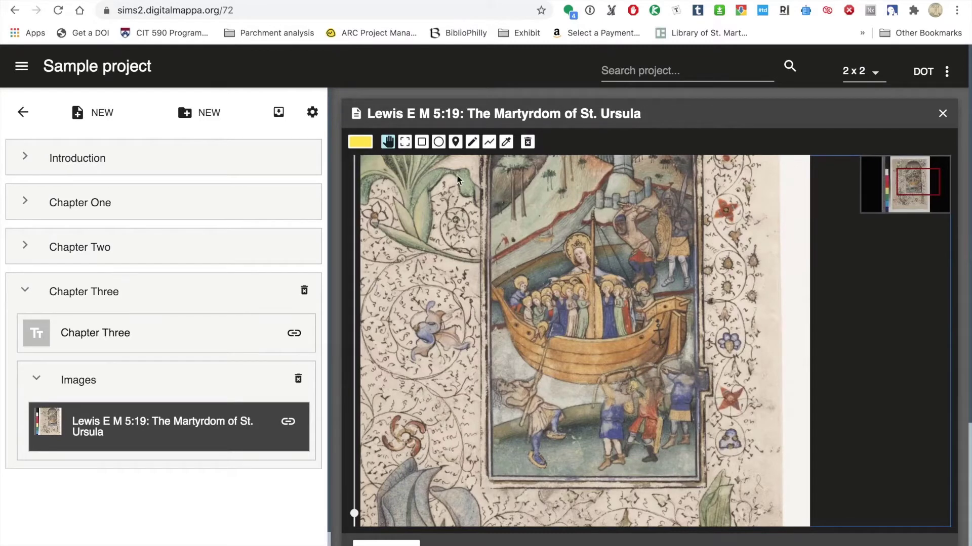
pyautogui.click(422, 143)
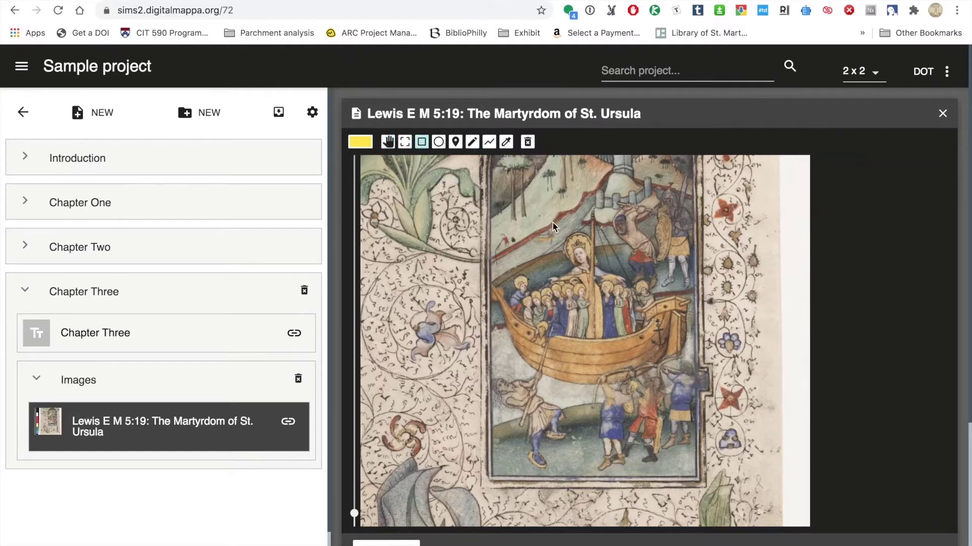
pyautogui.moveTo(556, 225); pyautogui.dragTo(616, 341)
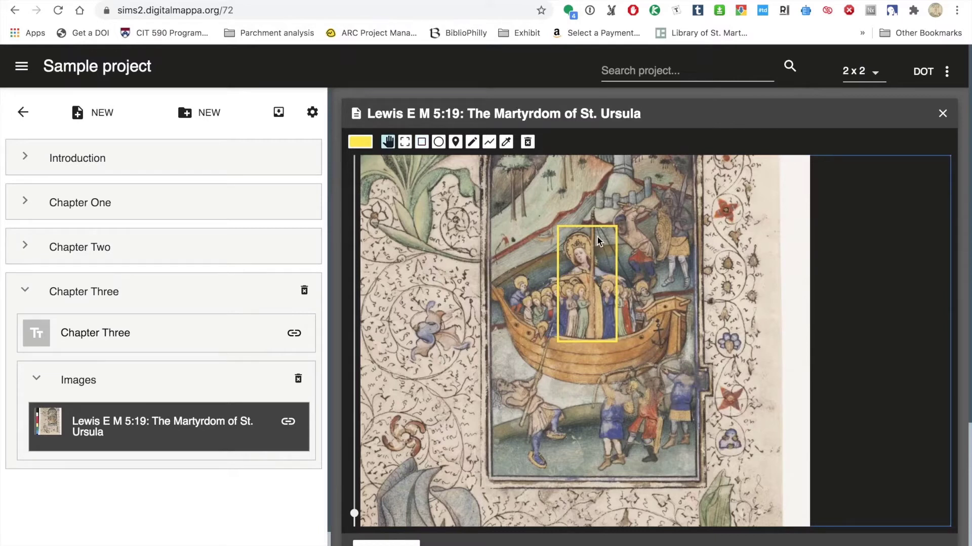
# Rename the rectangular highlight "Saint Ursula" and save the new name
pyautogui.moveTo(595, 226)
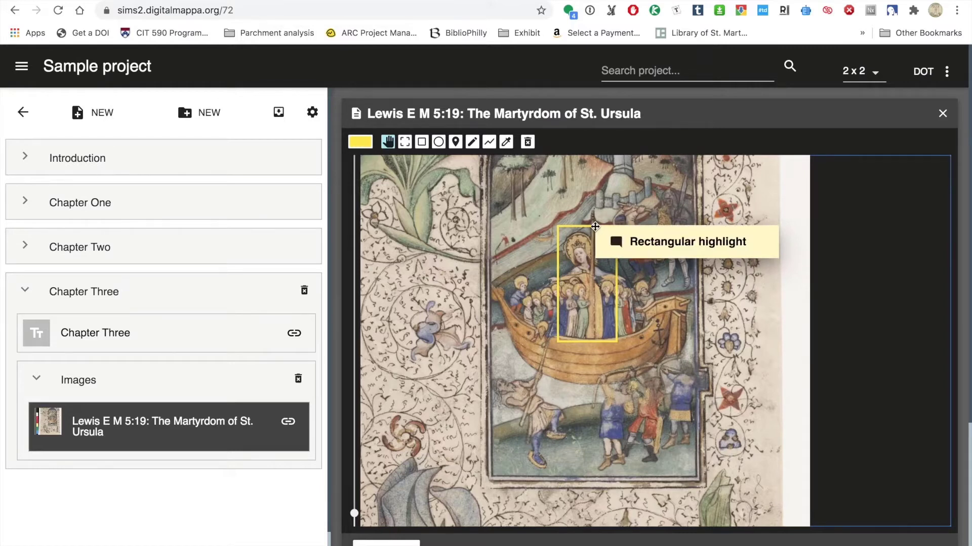
pyautogui.click(595, 227)
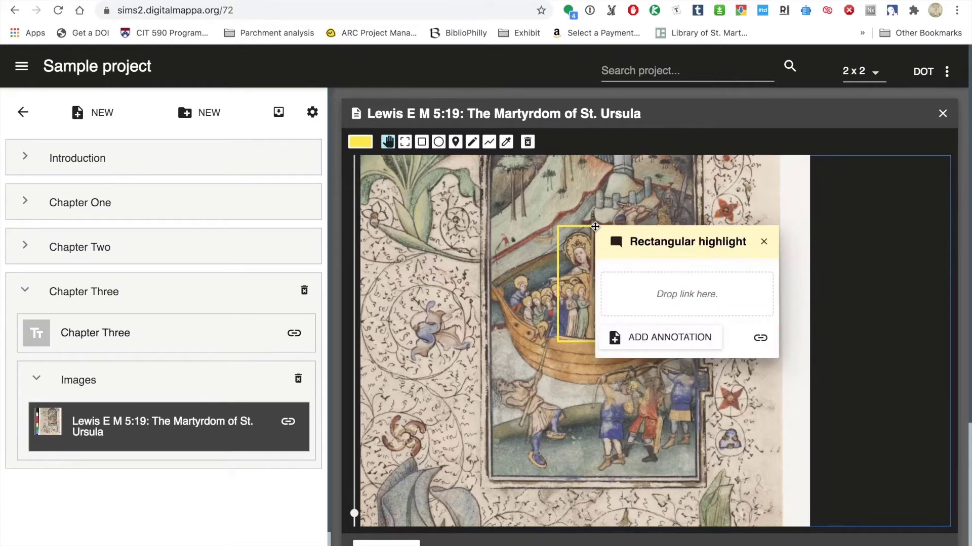
pyautogui.click(666, 242)
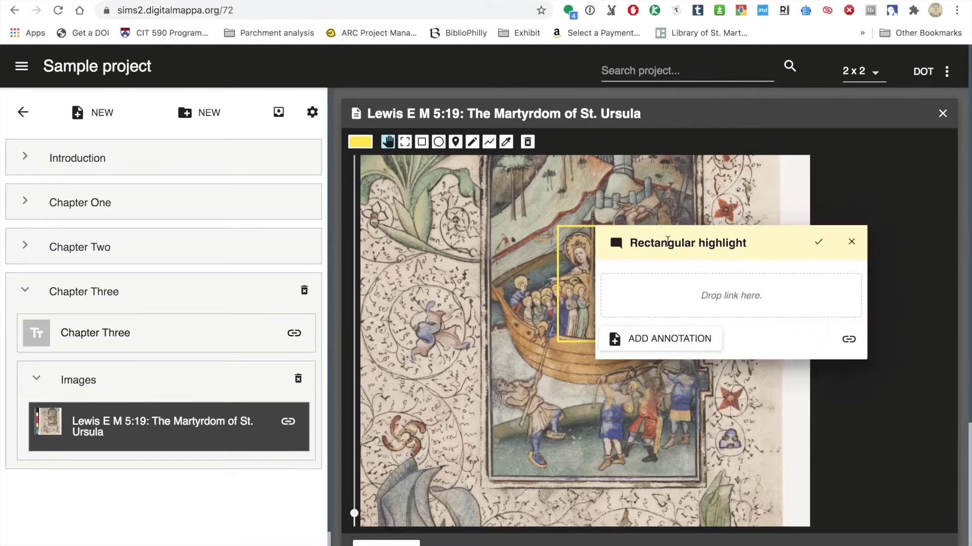
pyautogui.moveTo(745, 244); pyautogui.dragTo(627, 241)
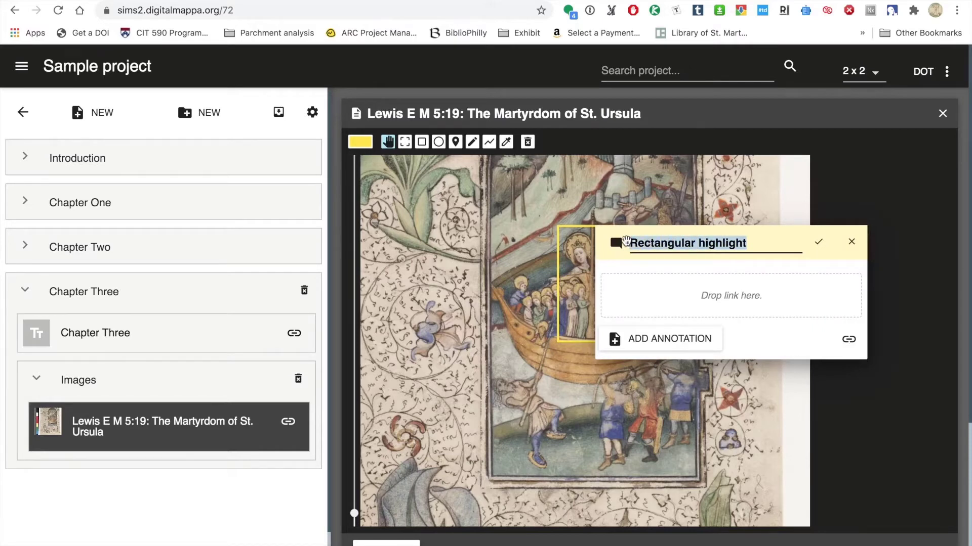
pyautogui.write('St.')
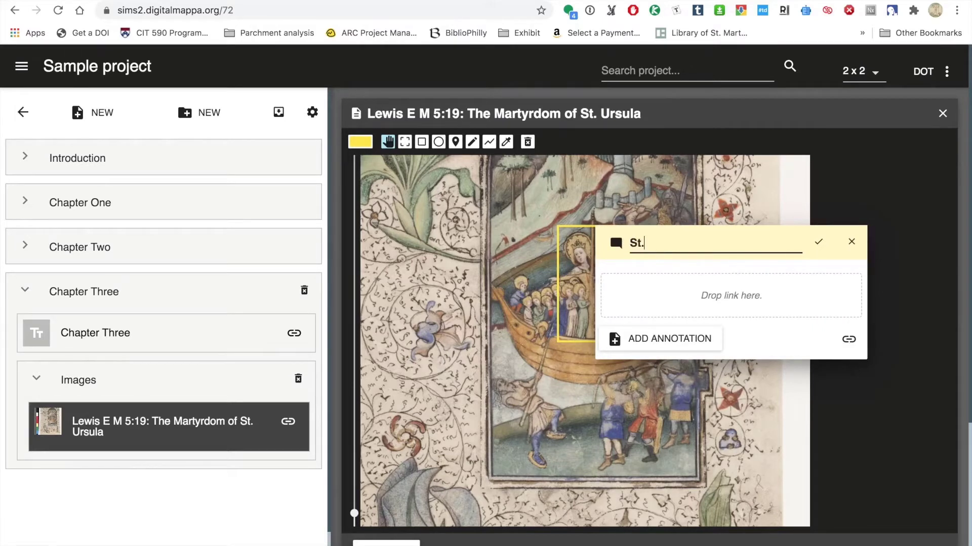
pyautogui.write('aint Ursula')
pyautogui.click(818, 242)
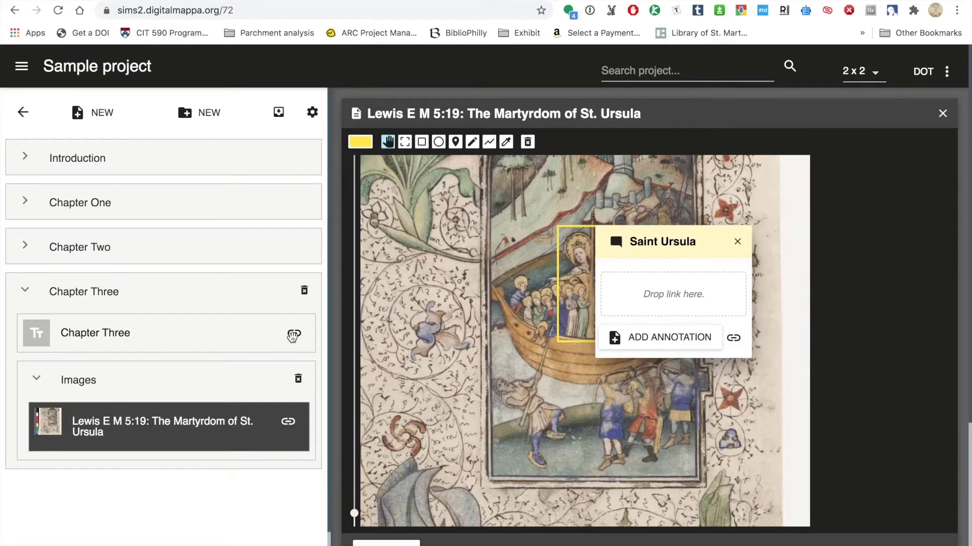
# Try linking the Chapter Three document to the Saint Ursula highlight, and remove that link again
pyautogui.moveTo(293, 337)
pyautogui.mouseDown()
pyautogui.moveTo(643, 315)
pyautogui.moveTo(661, 298)
pyautogui.mouseUp()
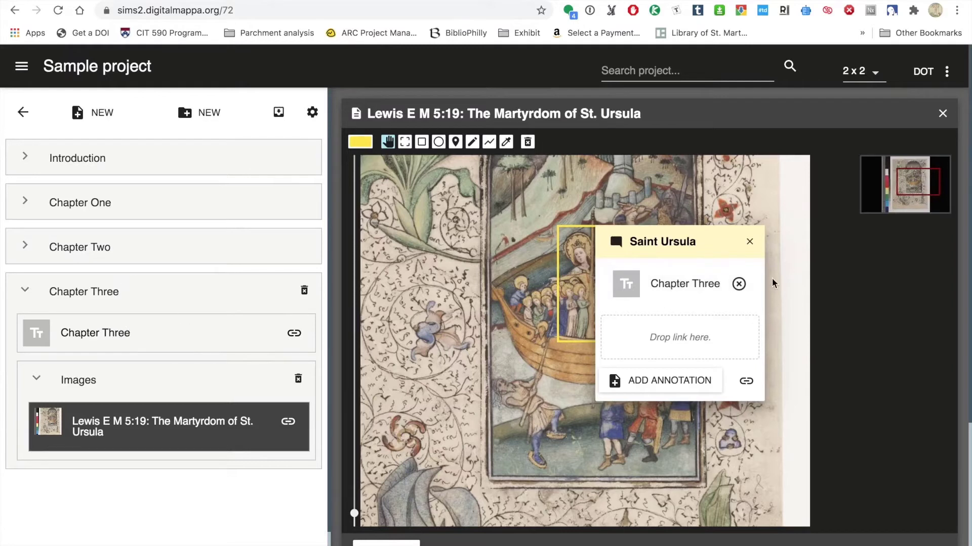
pyautogui.click(739, 285)
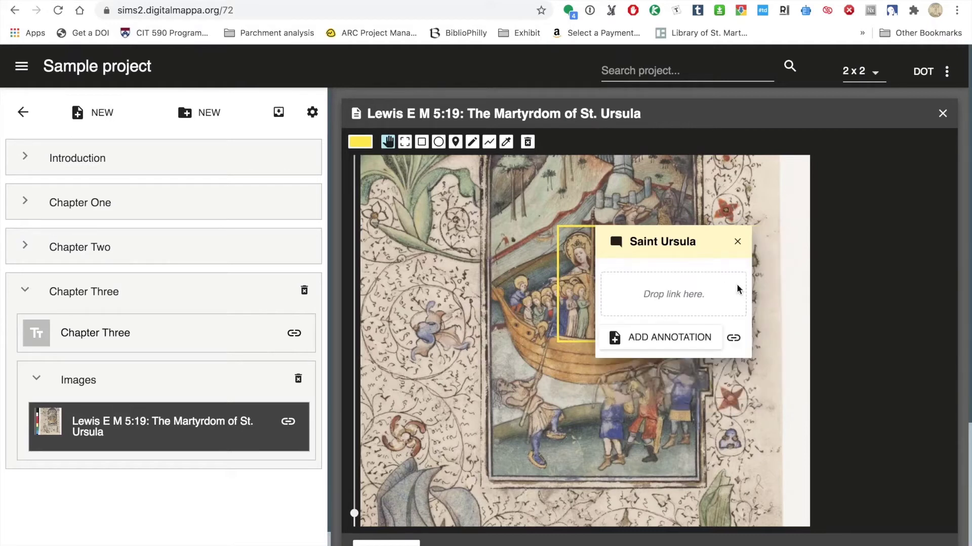
# Add a new annotation document to the Saint Ursula highlight and title it "About Saint Ursula"
pyautogui.click(683, 338)
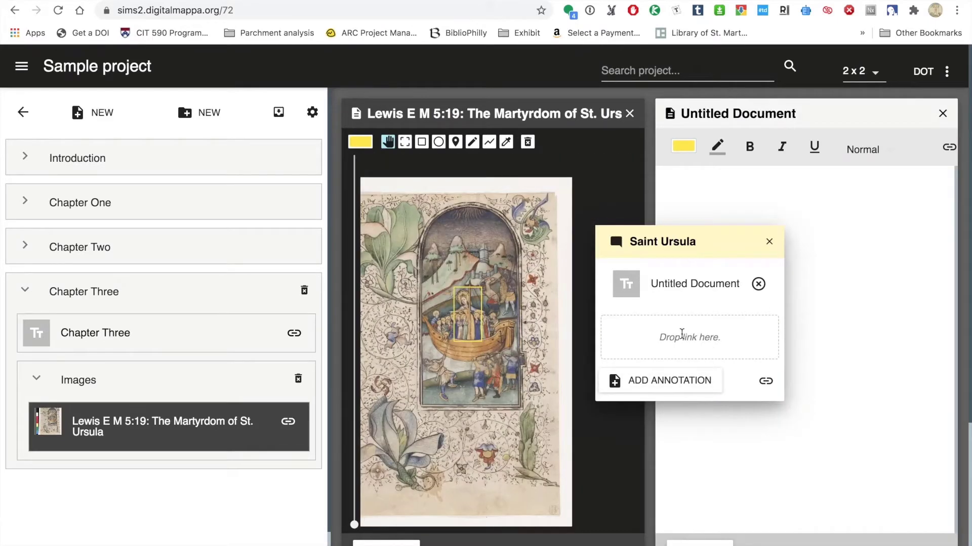
pyautogui.tripleClick(743, 111)
pyautogui.write('Ann')
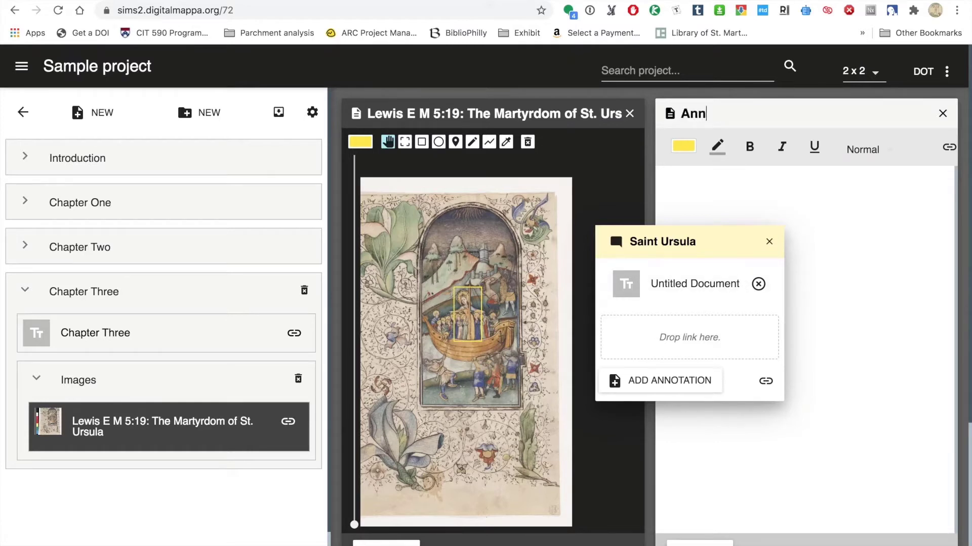
pyautogui.press('BackSpace')
pyautogui.press('BackSpace')
pyautogui.write('ab')
pyautogui.press('BackSpace')
pyautogui.press('BackSpace')
pyautogui.write('bout Saint Ursula')
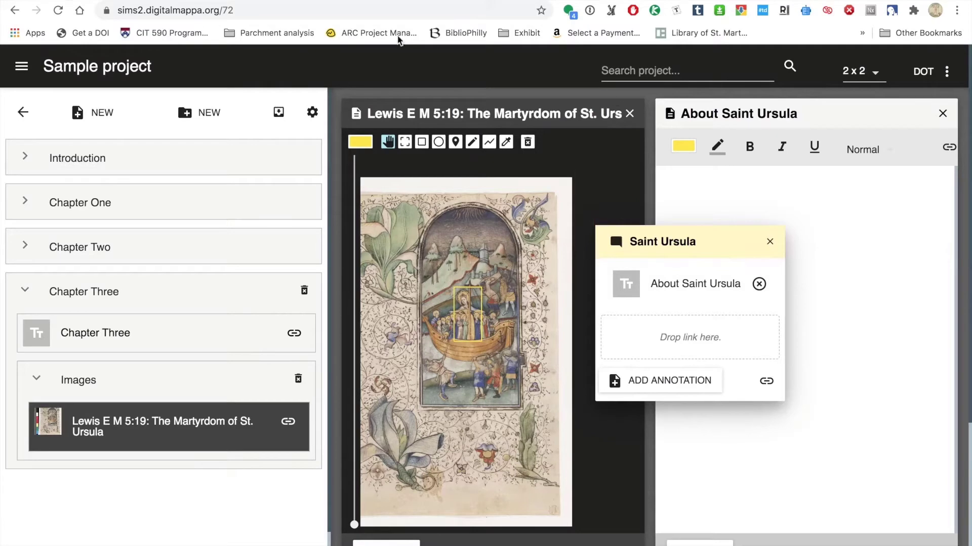
# Search the web for "saint ursula" in a new browser tab and open the Wikipedia article
pyautogui.hotkey('ctrl', 't')
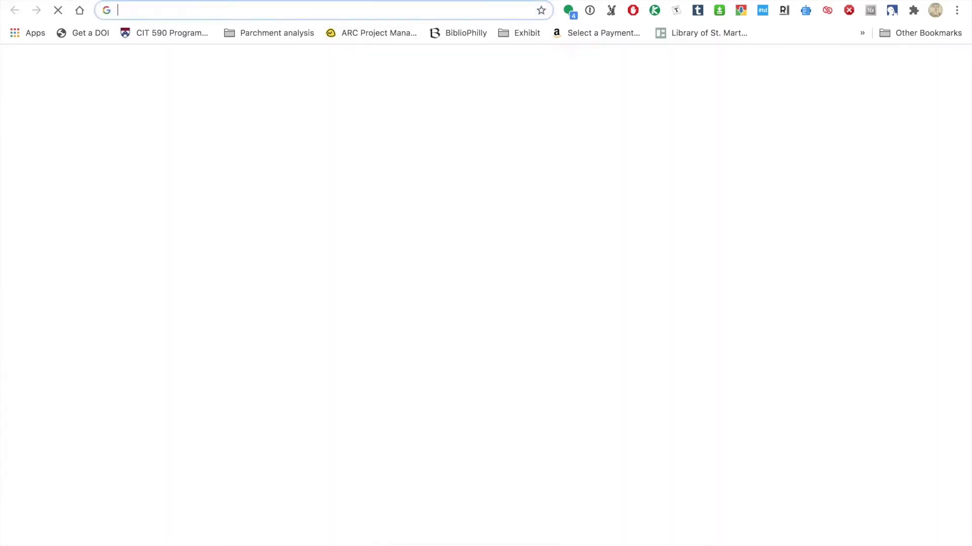
pyautogui.write('sain ')
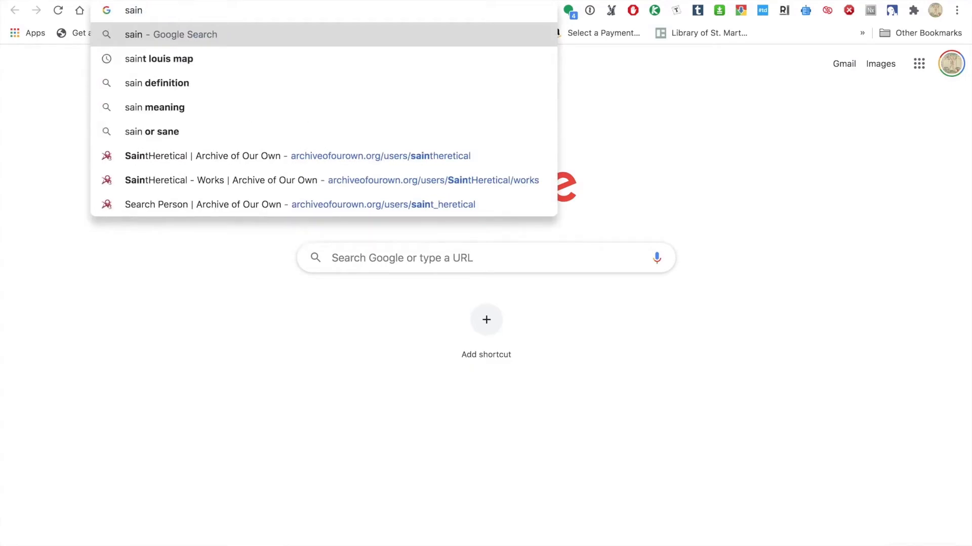
pyautogui.write('t ur')
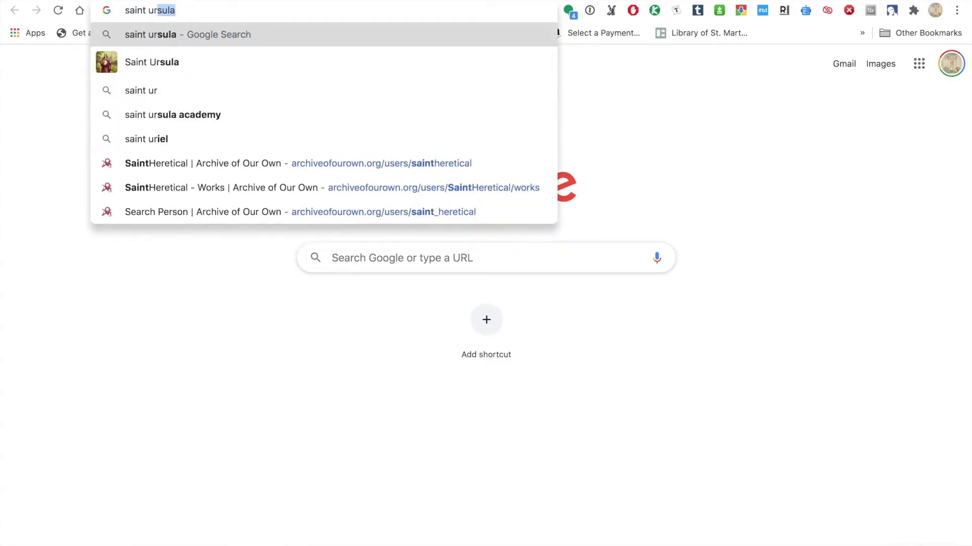
pyautogui.press('Return')
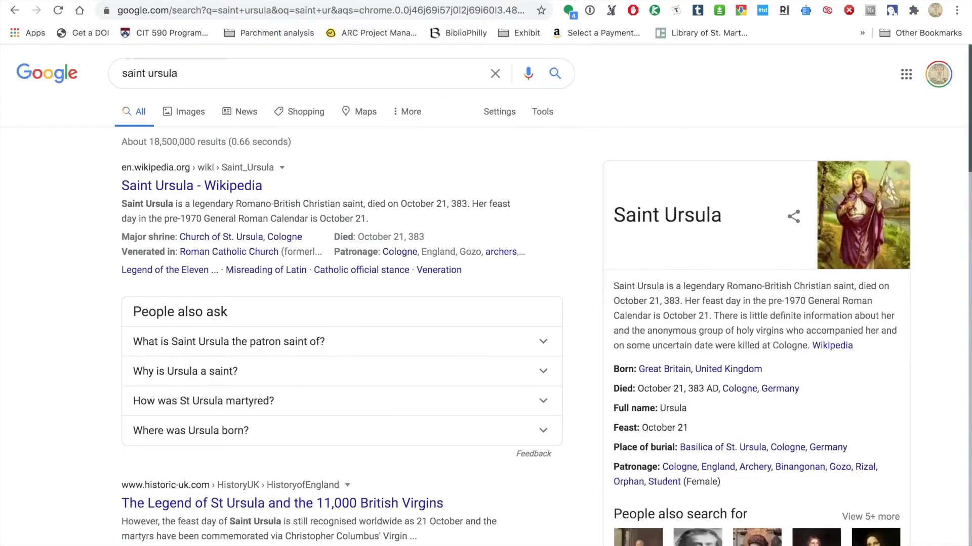
pyautogui.click(205, 187)
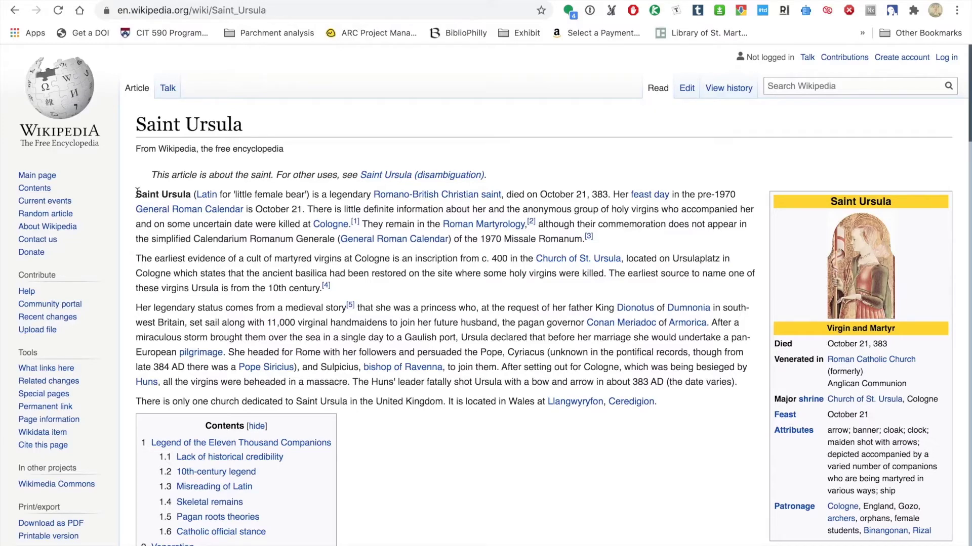
# Copy the Wikipedia article's opening paragraph into the About Saint Ursula document
pyautogui.moveTo(137, 195); pyautogui.dragTo(603, 243)
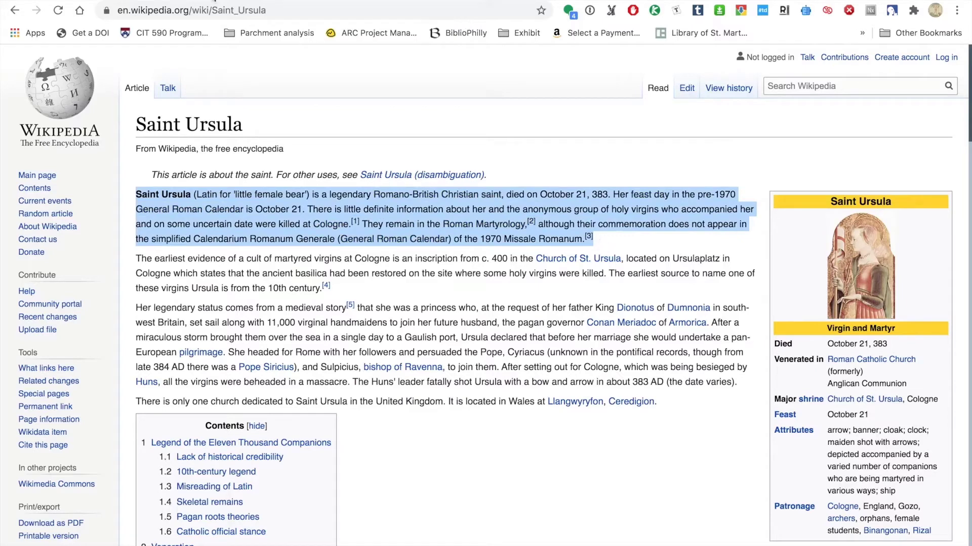
pyautogui.hotkey('ctrl', 'Tab')
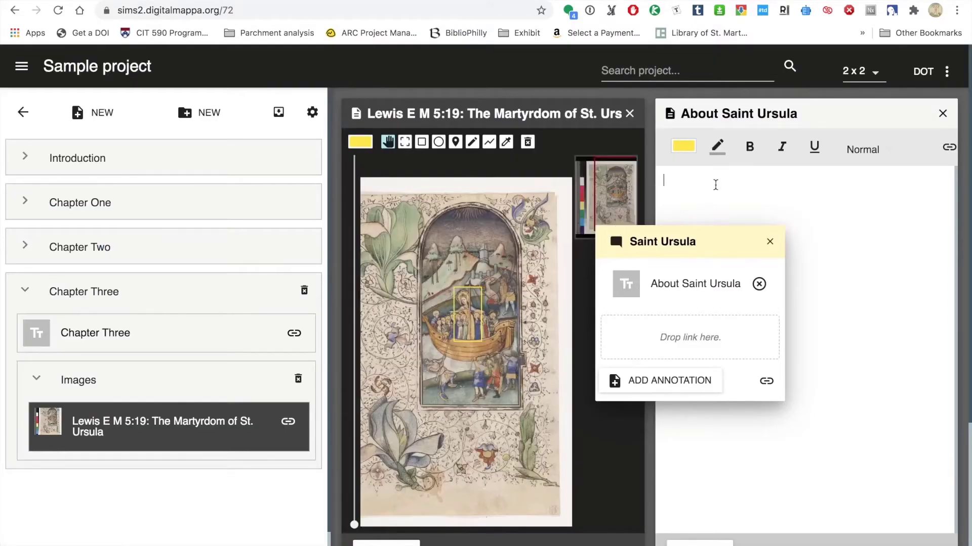
pyautogui.hotkey('ctrl', 'v')
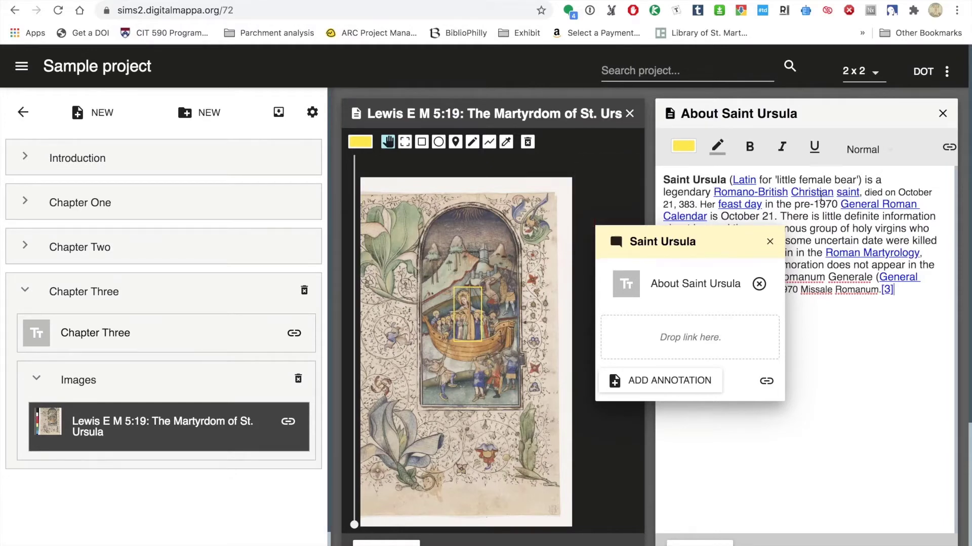
# Uncover the pasted paragraph and add the line "Read more on Wikipedia" below it, after a blank line
pyautogui.moveTo(711, 247); pyautogui.dragTo(528, 232)
pyautogui.click(905, 290)
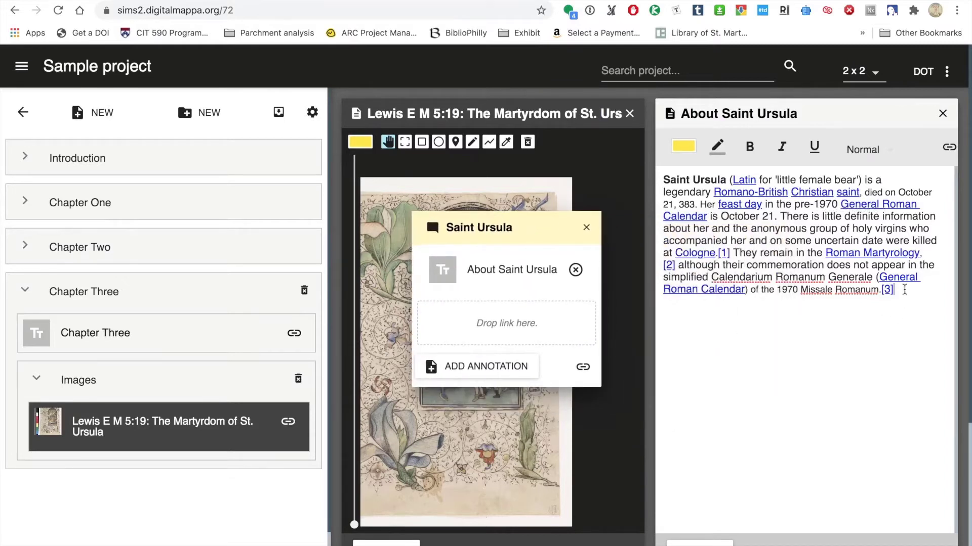
pyautogui.press('Return')
pyautogui.press('Return')
pyautogui.write('Read more on Wikipedia')
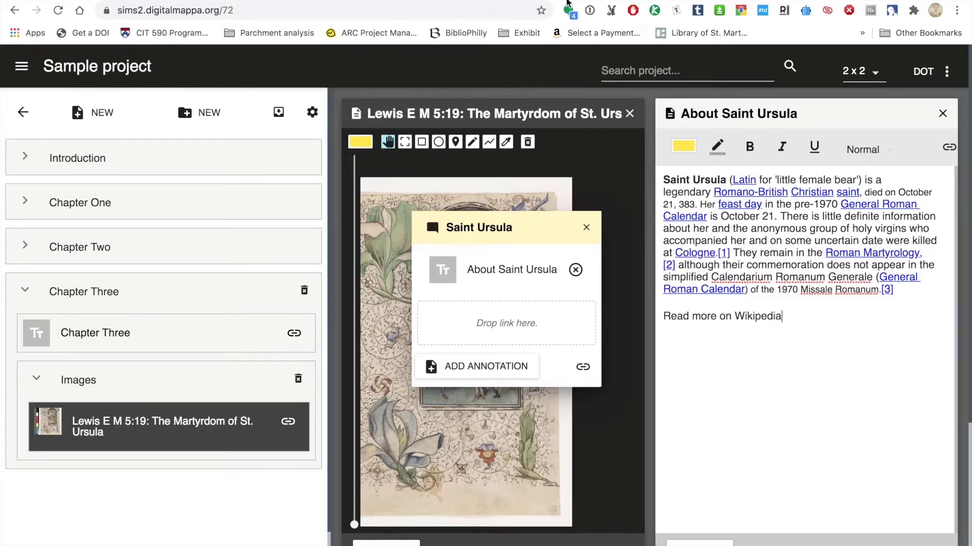
# Hyperlink the "Read more on Wikipedia" line to the copied article address en.wikipedia.org/wiki/Saint_Ursula
pyautogui.click(424, 1)
pyautogui.click(423, 7)
pyautogui.press('super+c')
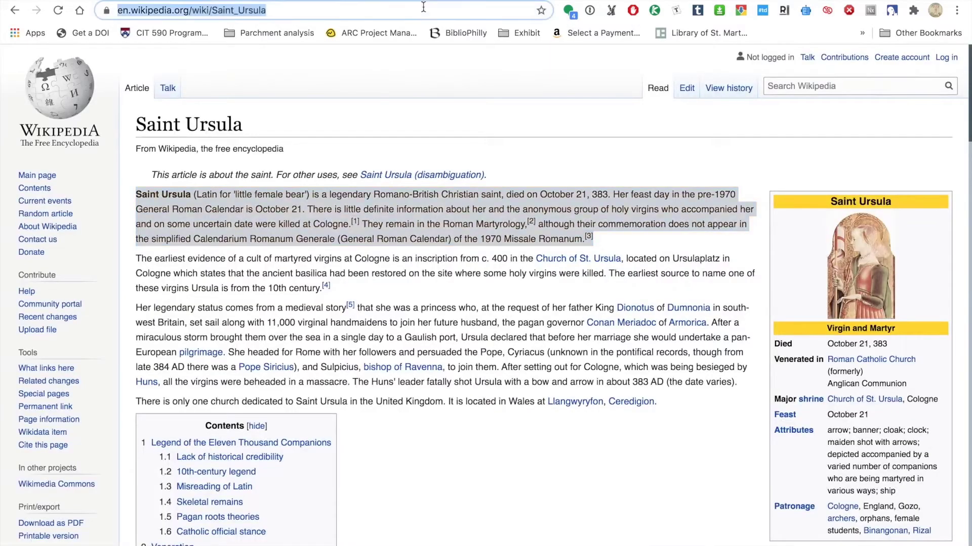
pyautogui.click(424, 1)
pyautogui.moveTo(786, 316); pyautogui.dragTo(661, 314)
pyautogui.click(949, 147)
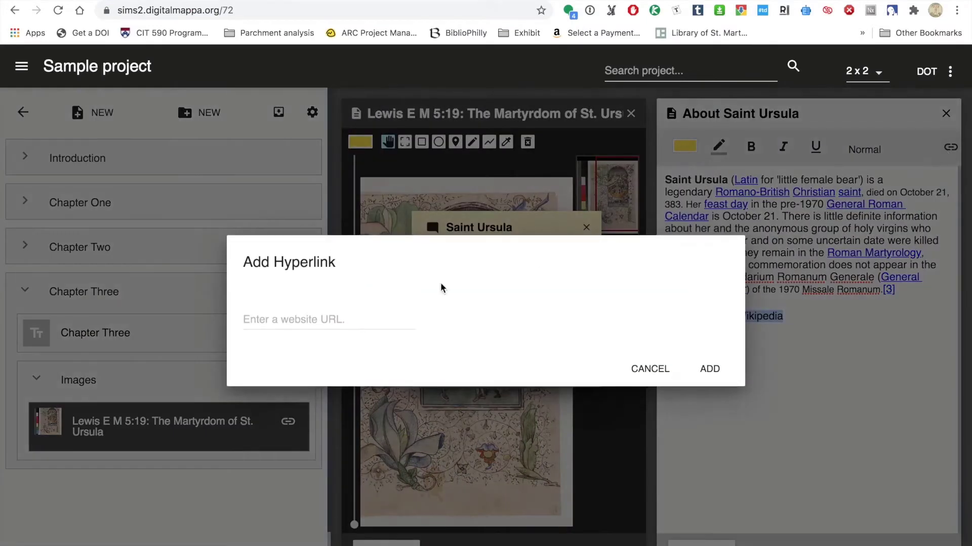
pyautogui.click(332, 306)
pyautogui.press('super+v')
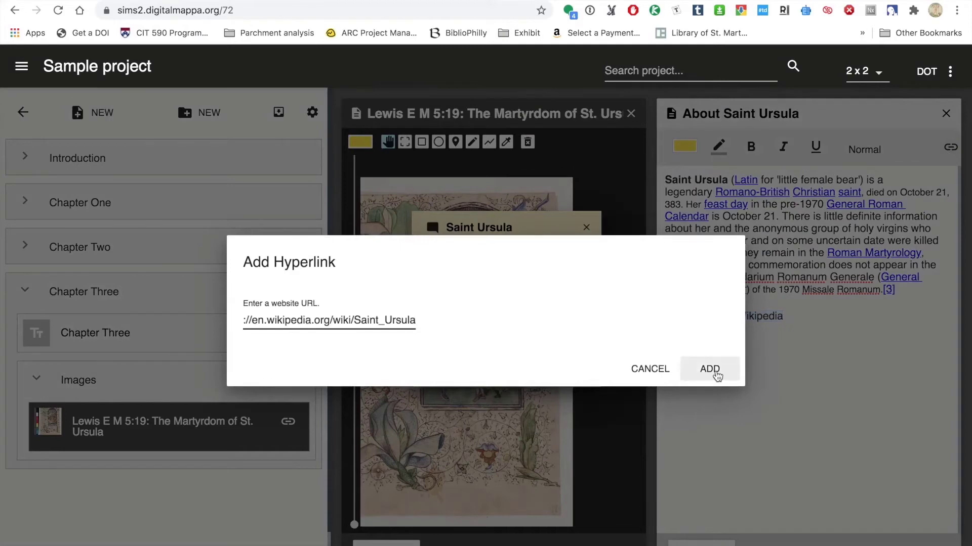
pyautogui.click(709, 369)
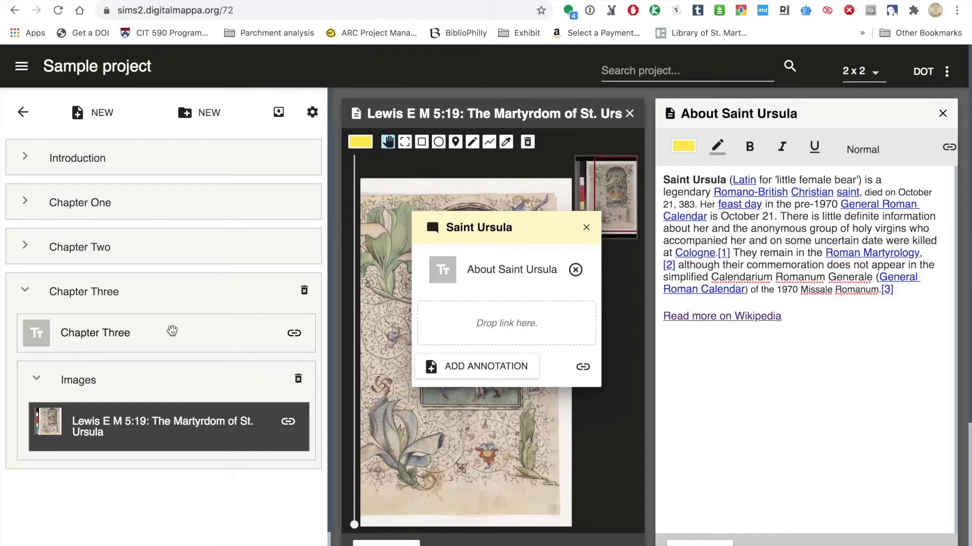
# Close the annotation document, open Chapter Three's text and add "This chapter includes information on Saint Ursula." below its heading
pyautogui.click(942, 115)
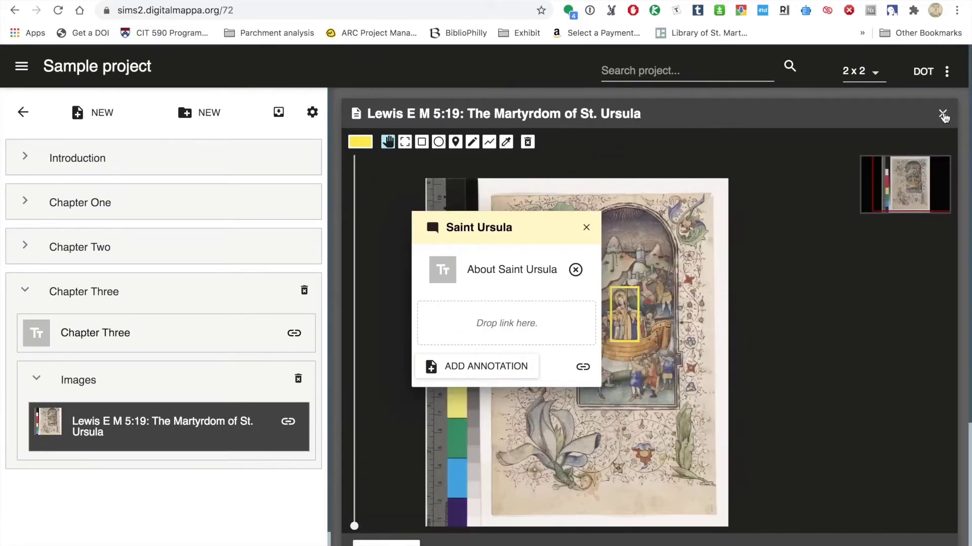
pyautogui.click(97, 338)
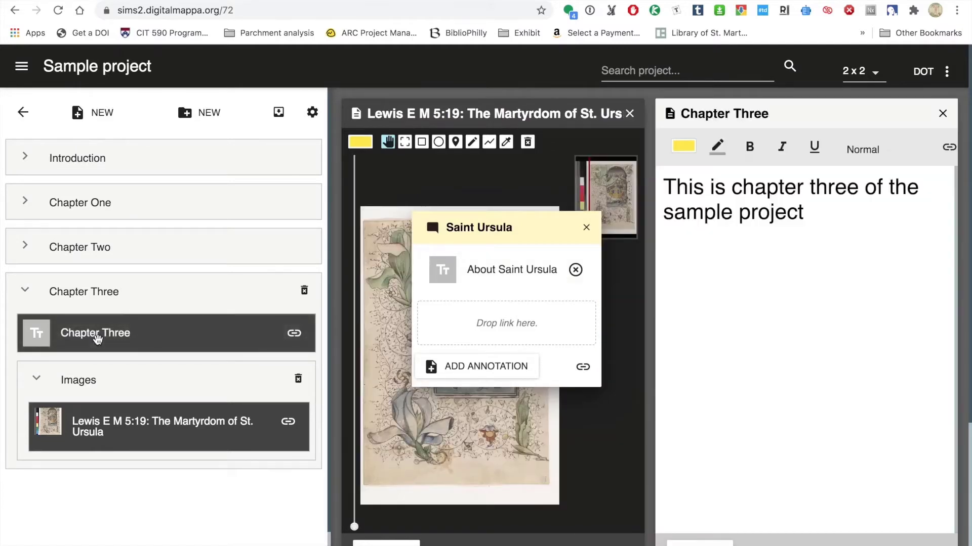
pyautogui.click(858, 231)
pyautogui.press('Return')
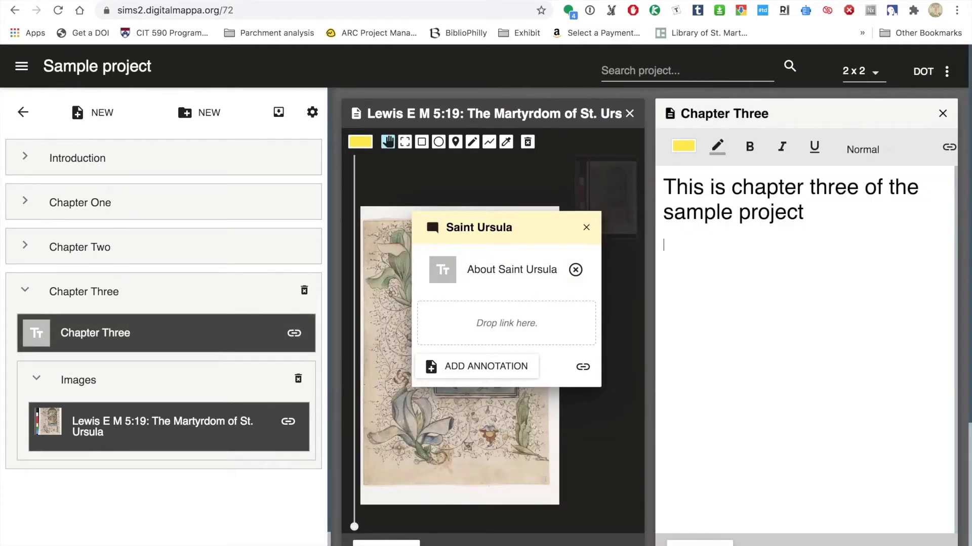
pyautogui.write('This chapter ins')
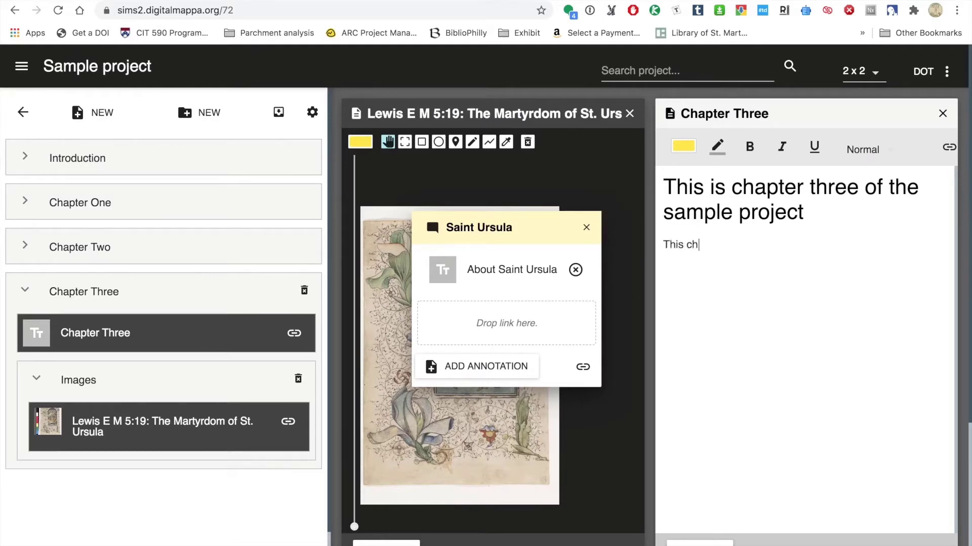
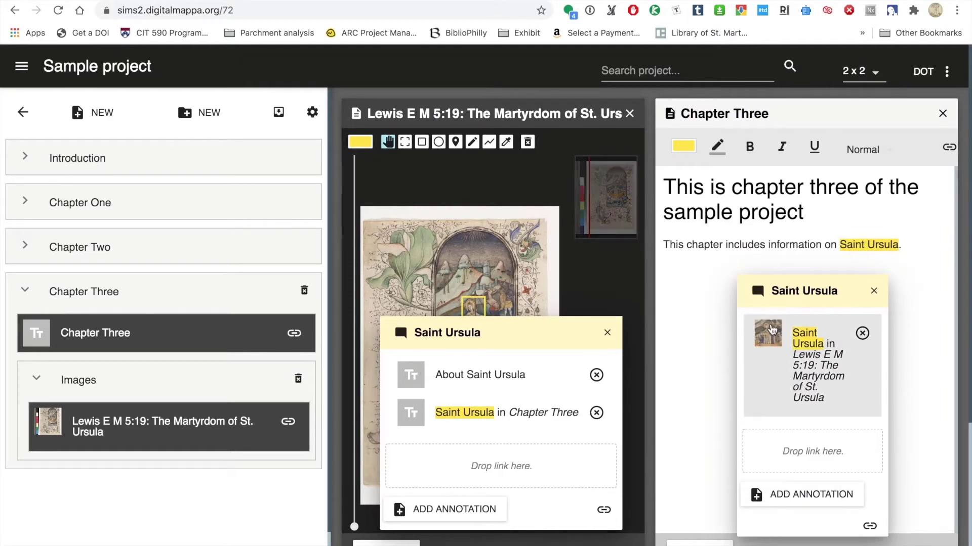
# Close the manuscript image and both open Saint Ursula highlight windows, leaving only the Chapter Three text open
pyautogui.click(607, 334)
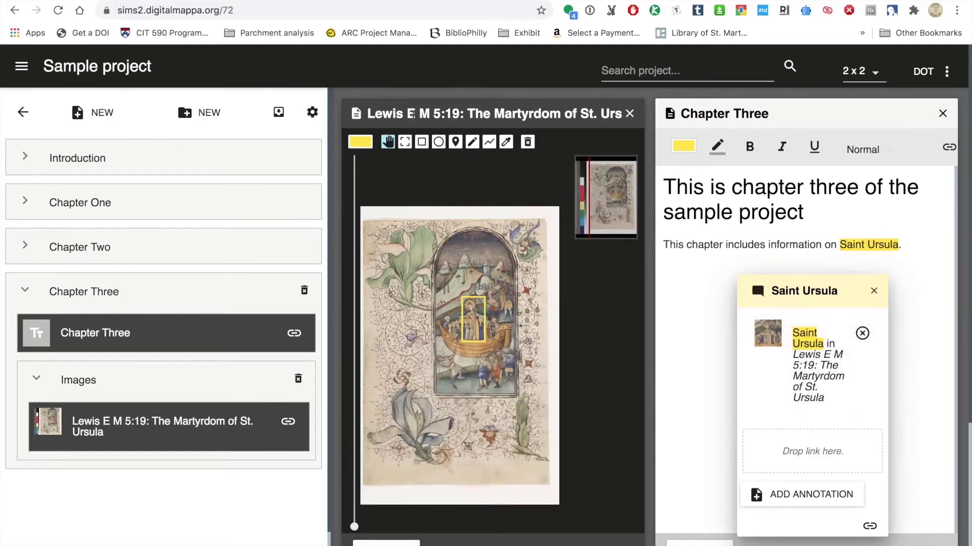
pyautogui.click(630, 114)
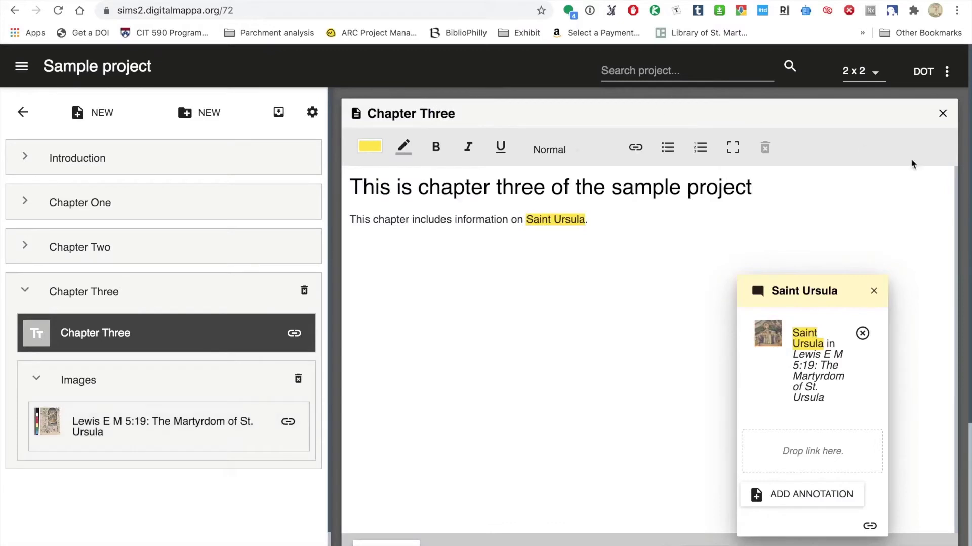
pyautogui.click(873, 291)
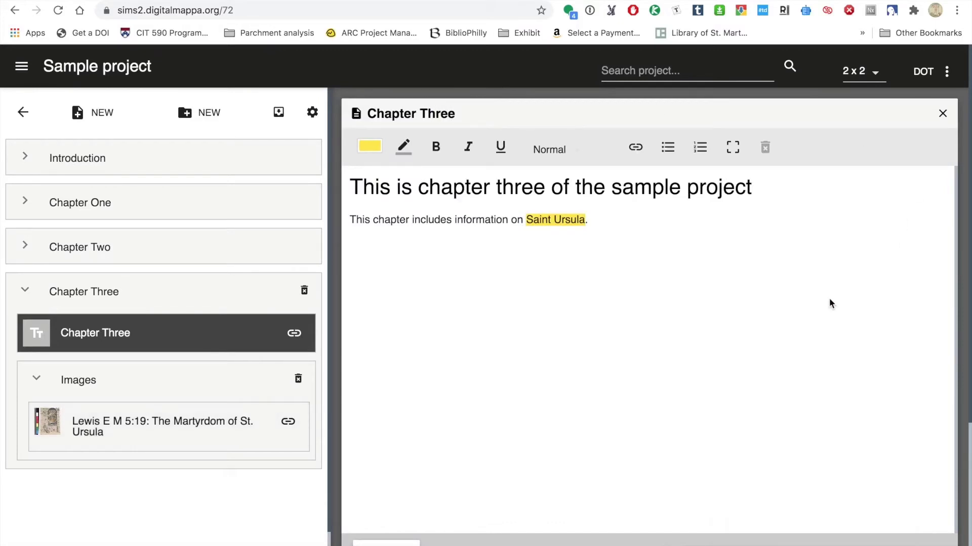
# Follow the Saint Ursula highlight in Chapter Three to the linked image, and open About Saint Ursula from the image's highlight
pyautogui.click(551, 220)
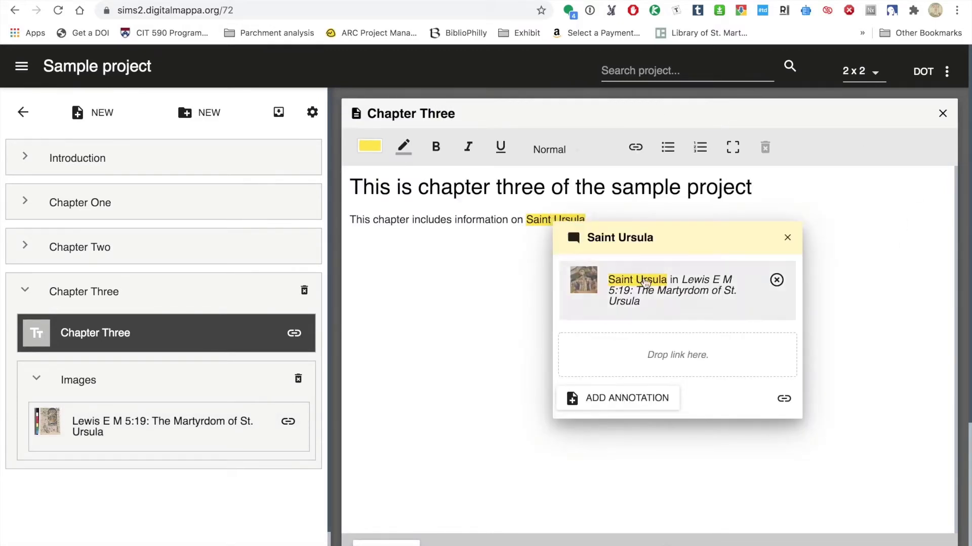
pyautogui.click(660, 299)
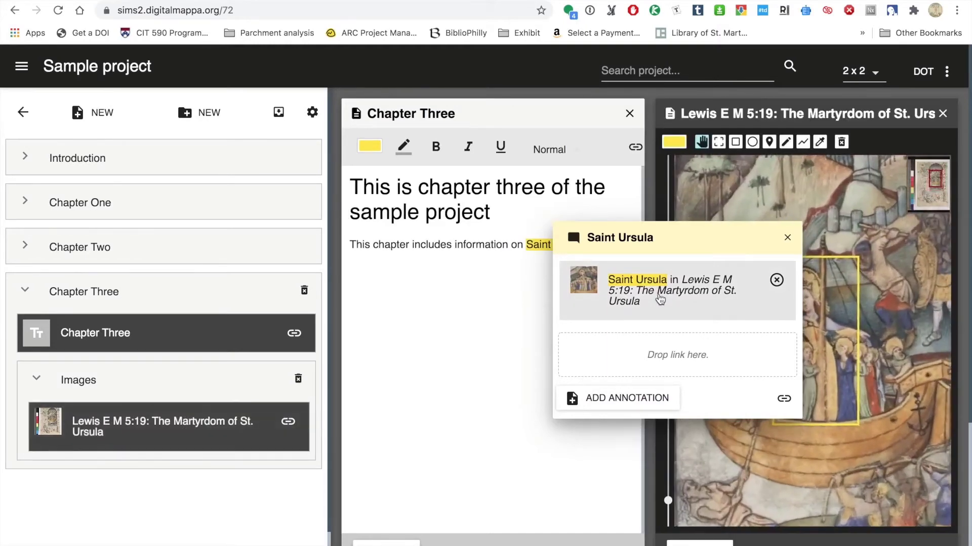
pyautogui.moveTo(714, 234); pyautogui.dragTo(523, 171)
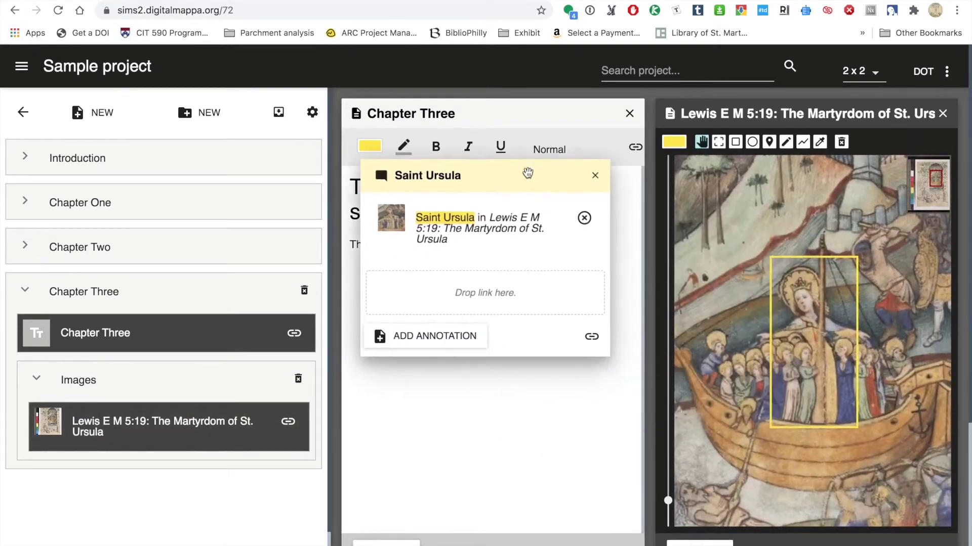
pyautogui.click(797, 259)
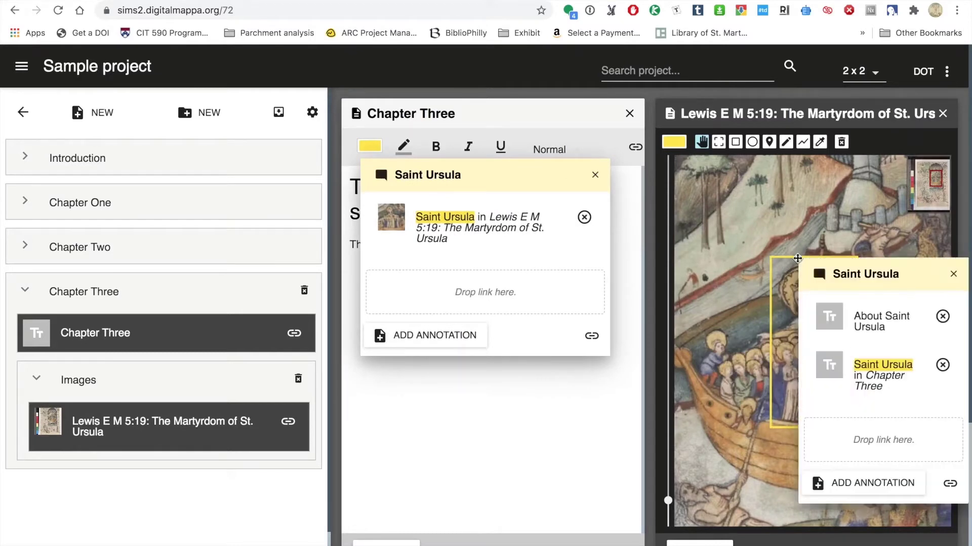
pyautogui.click(883, 318)
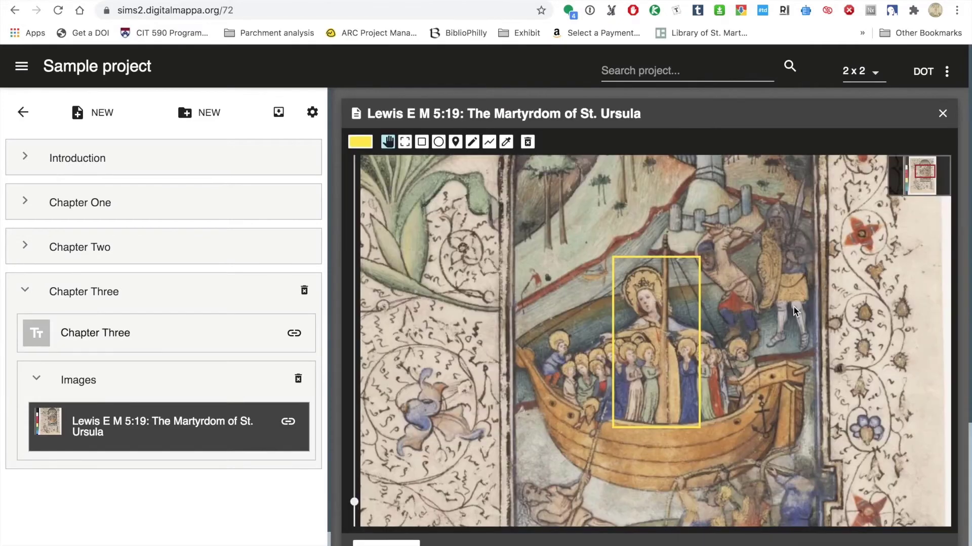
# Draw an orange circular highlight over the right edge of the miniature, overlapping the red flower in the manuscript border
pyautogui.moveTo(534, 278); pyautogui.dragTo(488, 342)
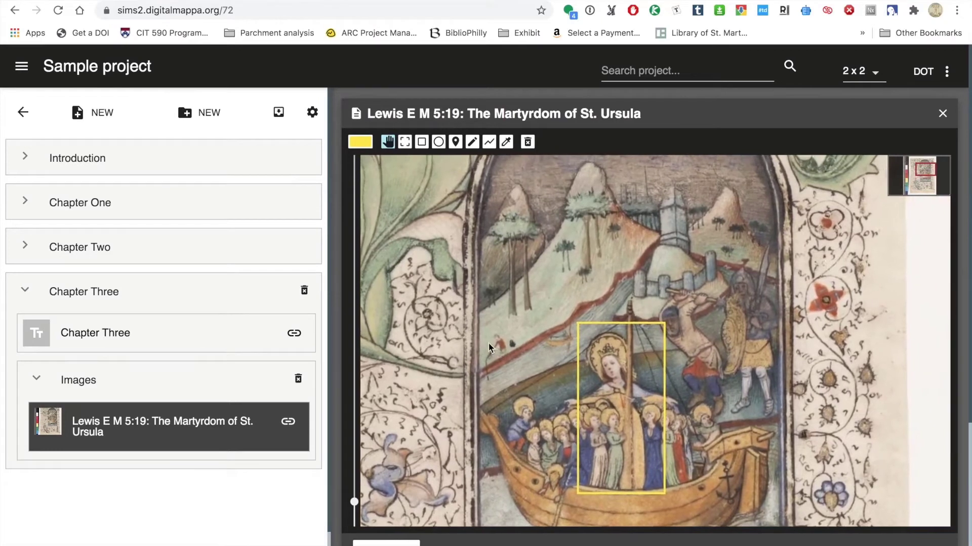
pyautogui.click(439, 143)
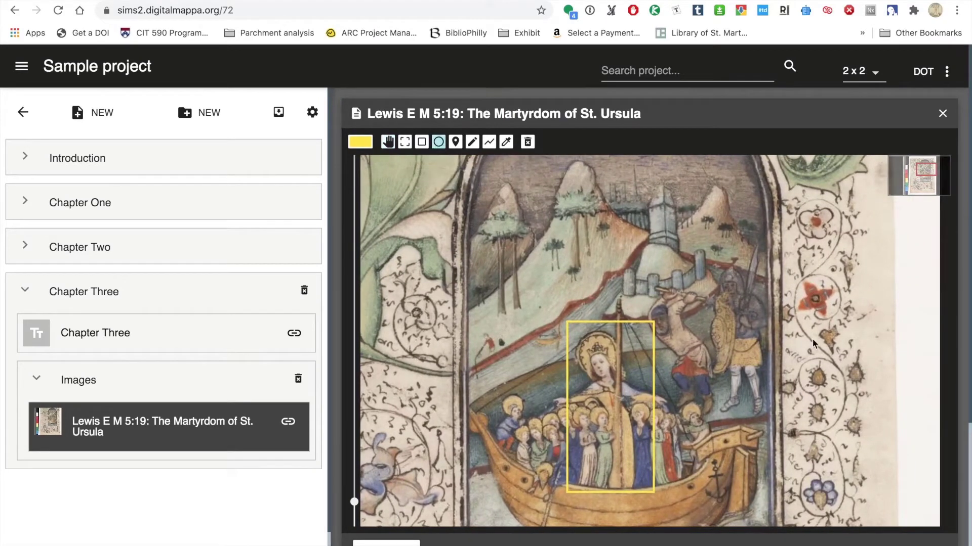
pyautogui.click(360, 142)
pyautogui.click(382, 169)
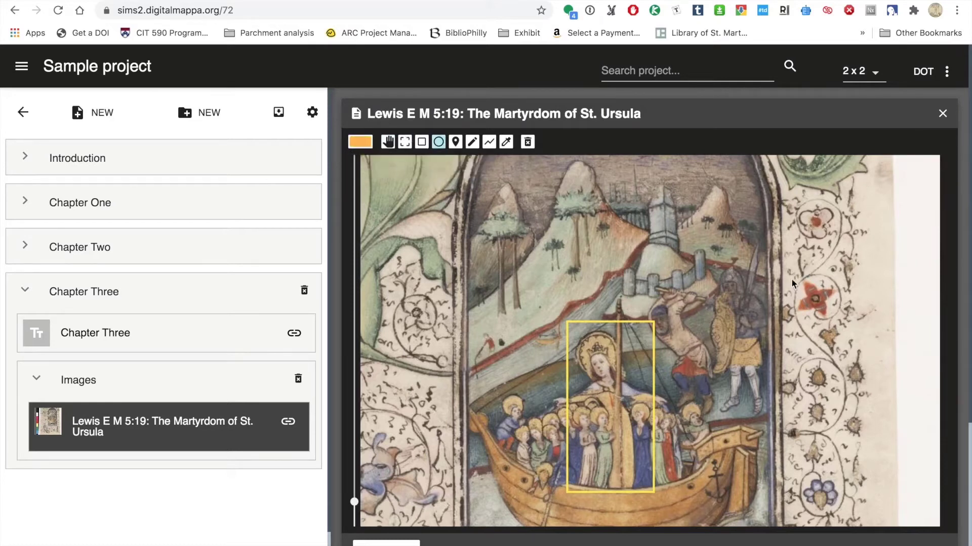
pyautogui.moveTo(789, 273); pyautogui.dragTo(839, 310)
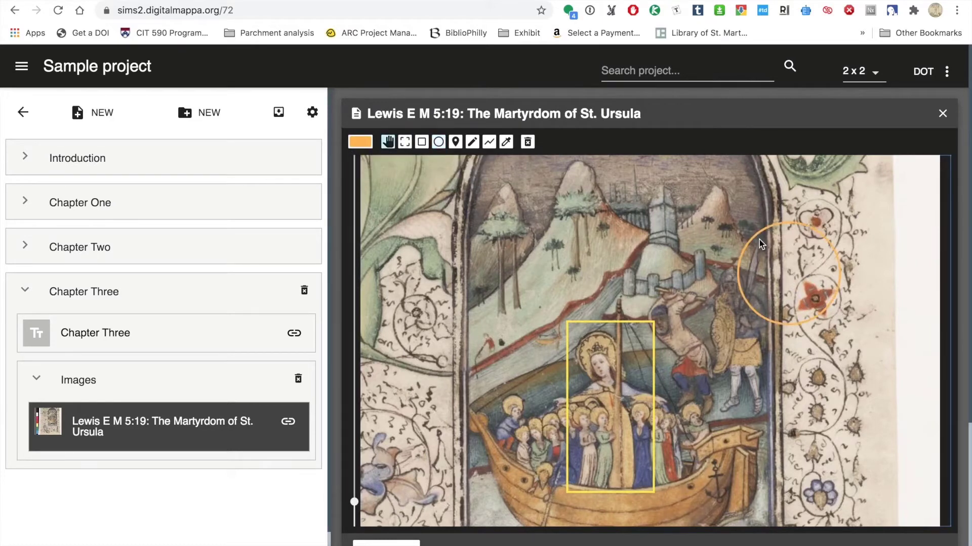
# Move and resize the orange circular highlight so it encloses the red flower in the right-hand manuscript border
pyautogui.moveTo(778, 256)
pyautogui.mouseDown()
pyautogui.moveTo(799, 278)
pyautogui.moveTo(776, 260)
pyautogui.mouseUp()
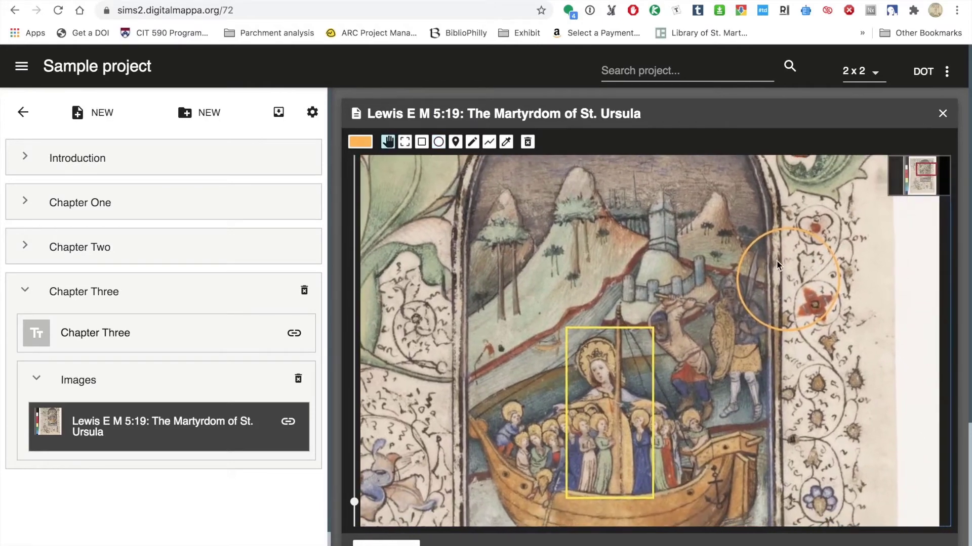
pyautogui.click(779, 229)
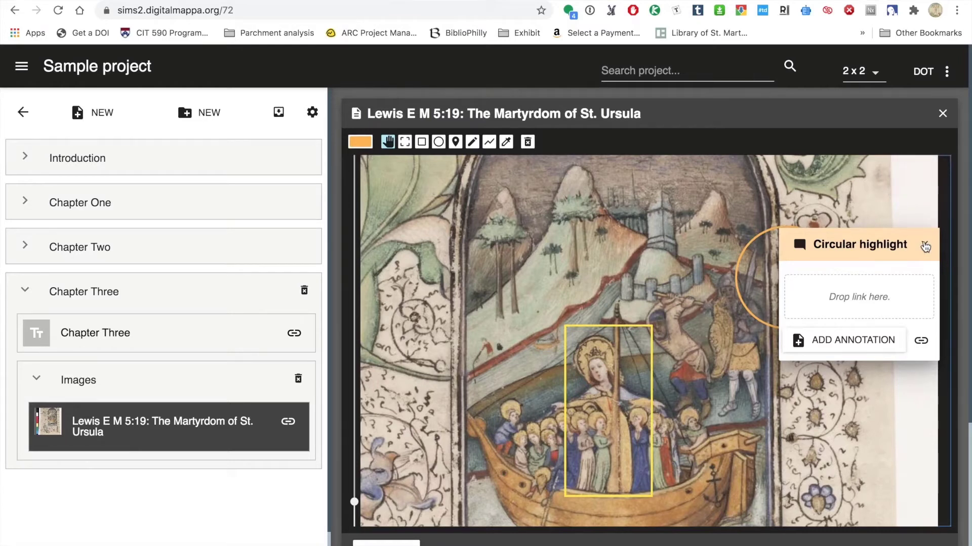
pyautogui.click(925, 247)
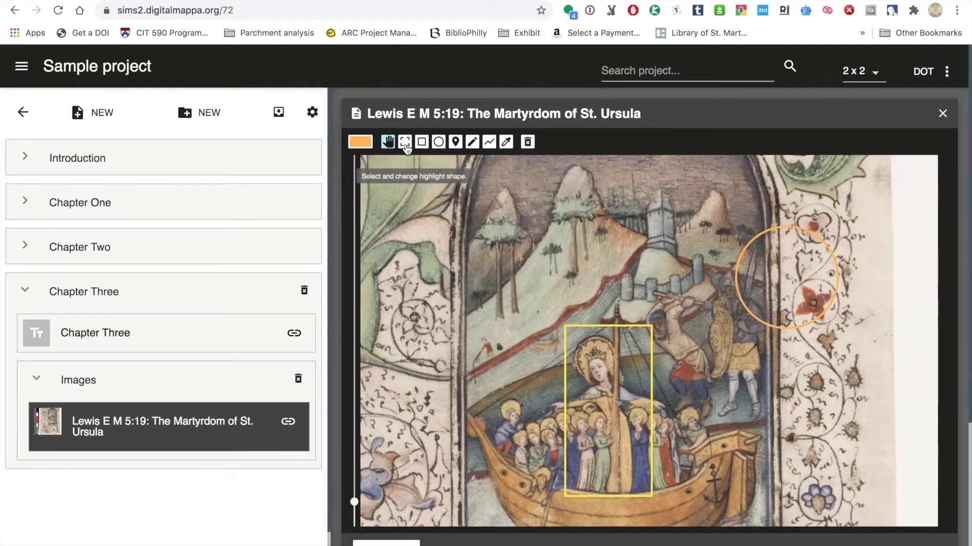
pyautogui.click(405, 145)
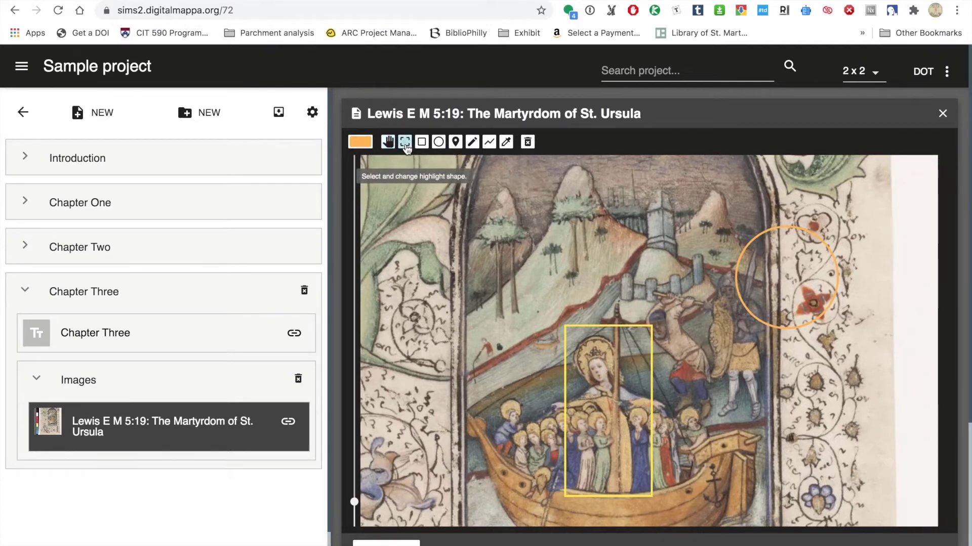
pyautogui.click(788, 227)
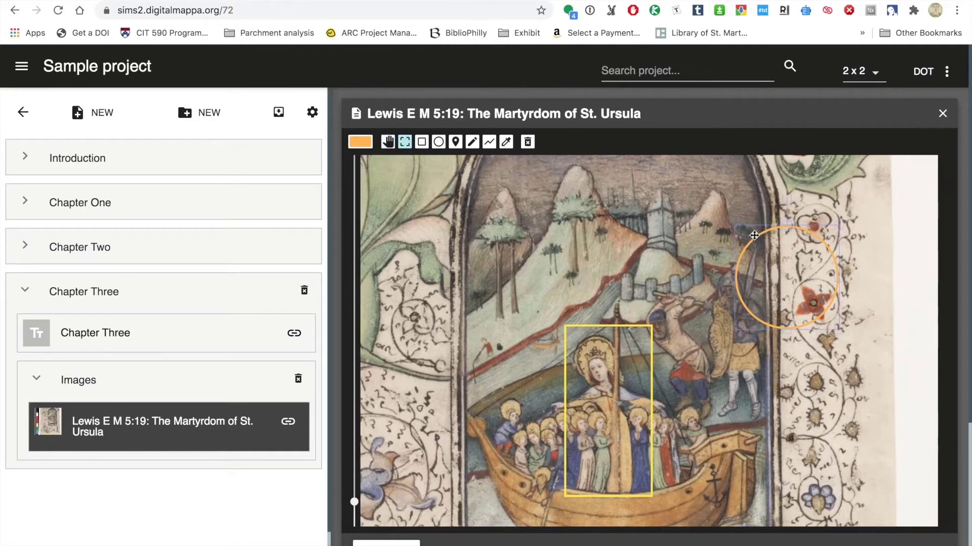
pyautogui.moveTo(757, 239)
pyautogui.mouseDown()
pyautogui.moveTo(799, 287)
pyautogui.moveTo(830, 283)
pyautogui.moveTo(826, 271)
pyautogui.mouseUp()
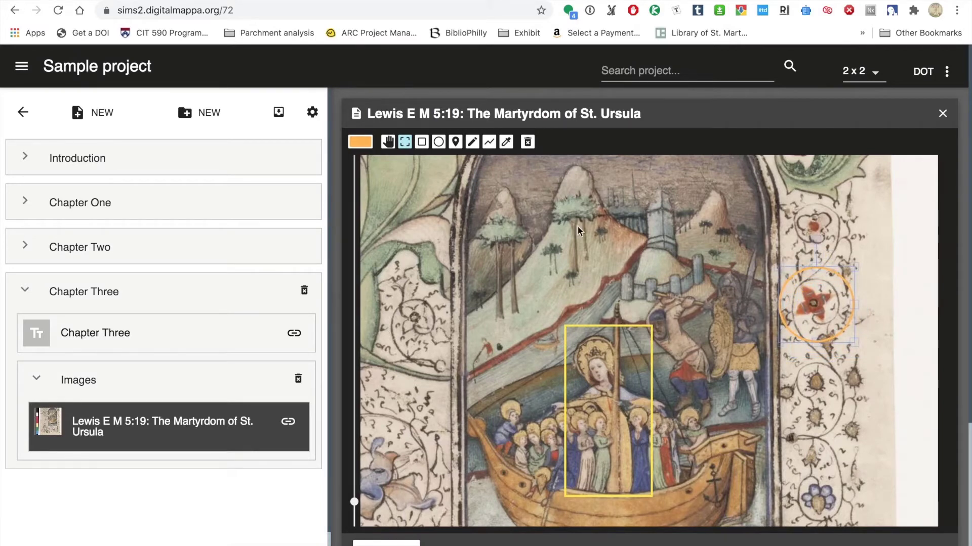
# Draw a second, smaller orange circular highlight and reposition it around the blue flower lower in the border
pyautogui.click(439, 142)
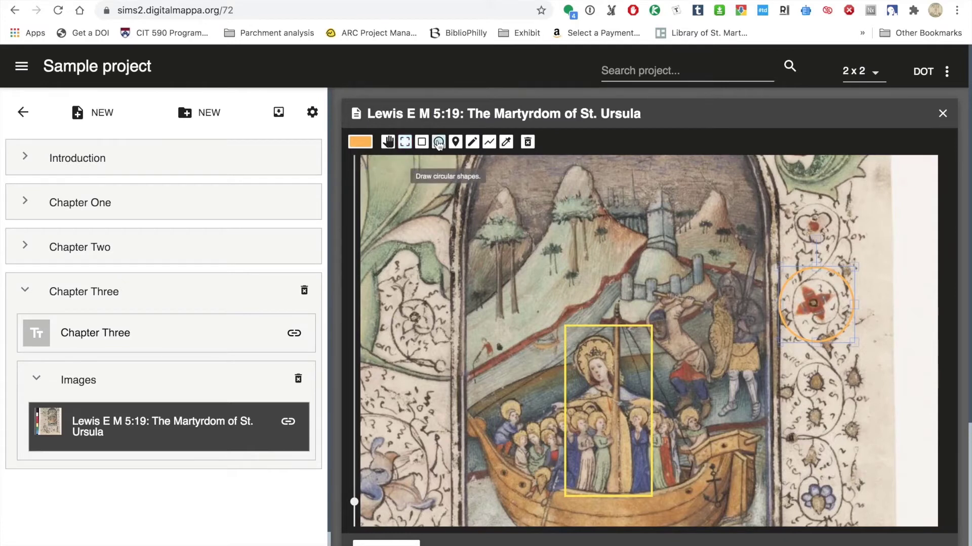
pyautogui.moveTo(788, 464); pyautogui.dragTo(817, 490)
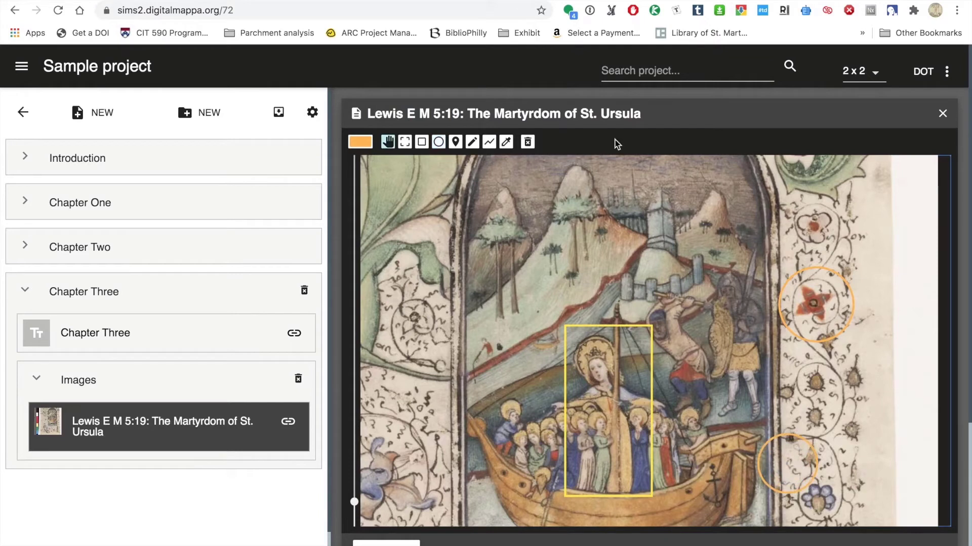
pyautogui.click(405, 143)
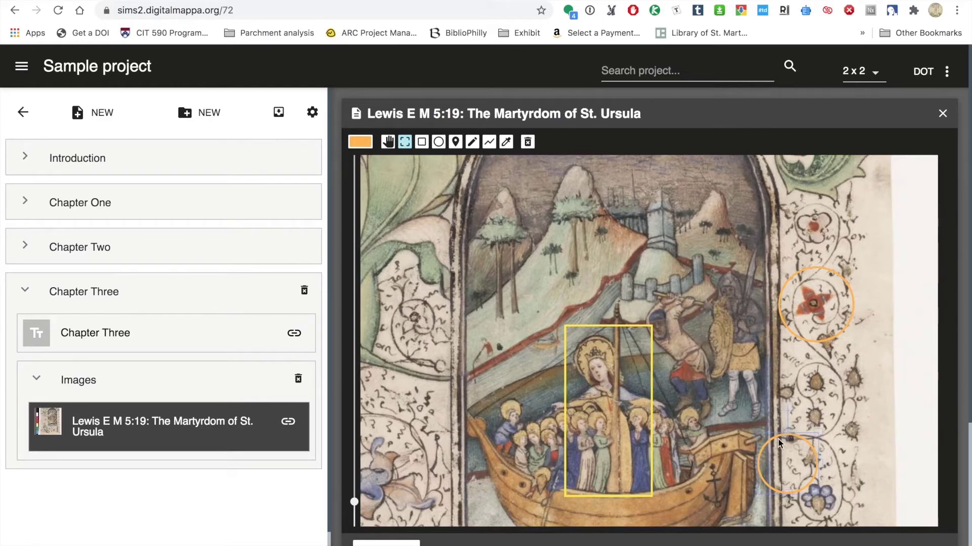
pyautogui.moveTo(770, 442); pyautogui.dragTo(802, 478)
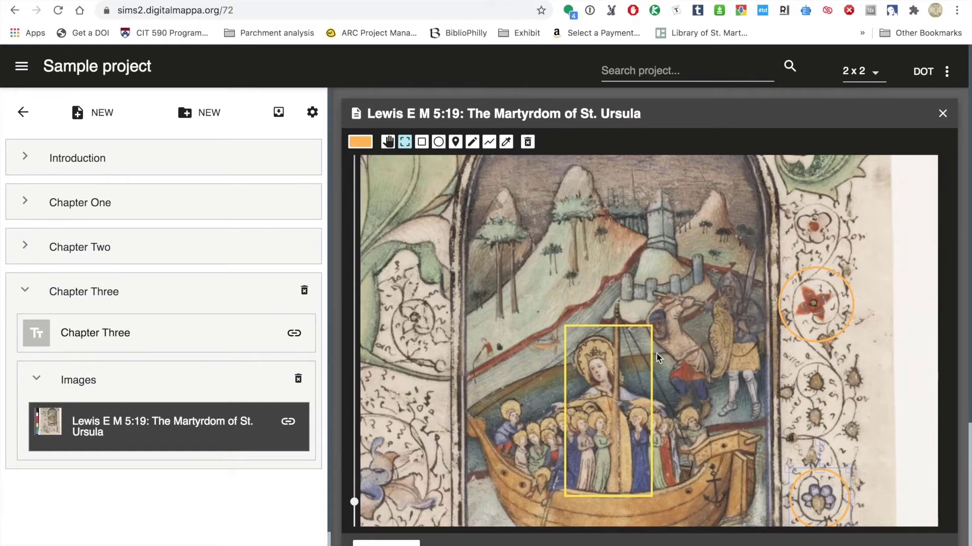
# Select the circle around the red flower, view its highlight window in navigation mode, and close the window
pyautogui.click(812, 268)
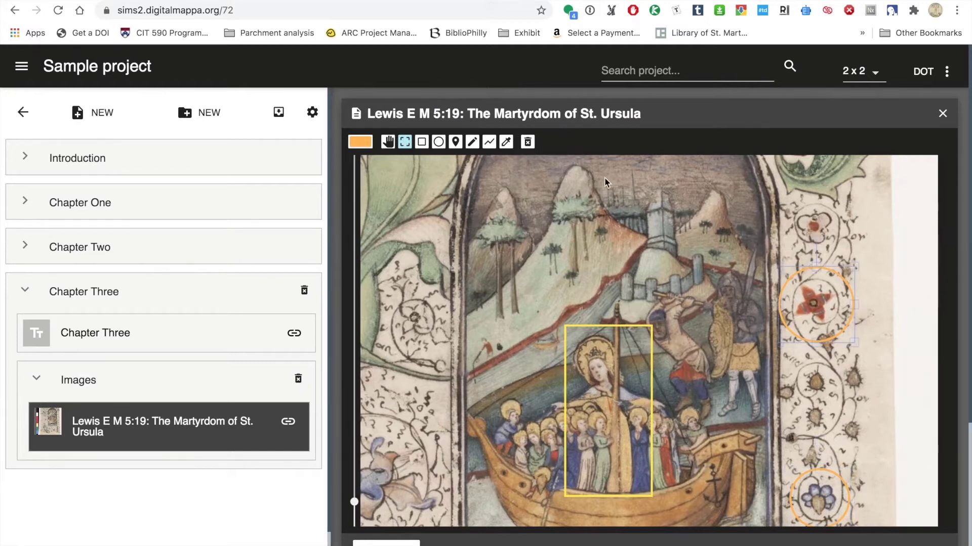
pyautogui.click(387, 143)
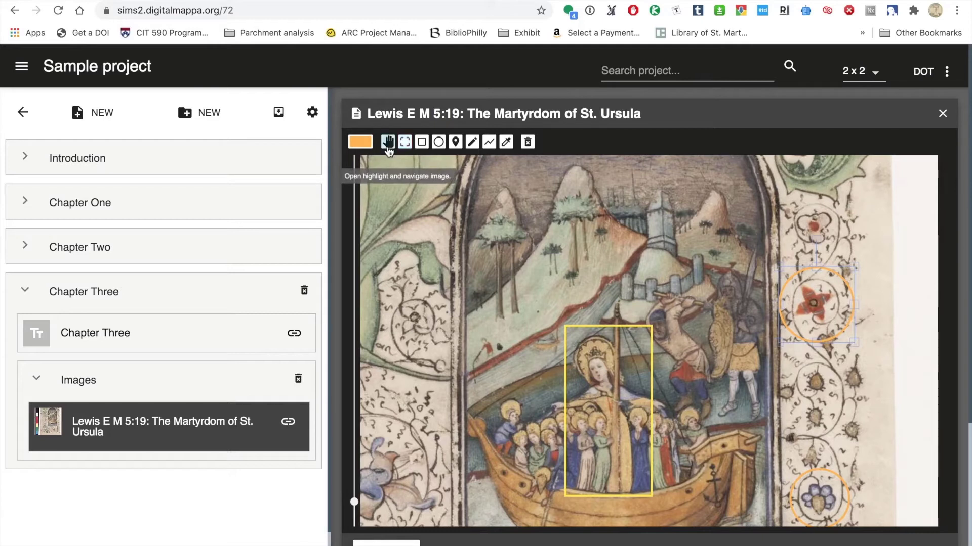
pyautogui.click(825, 234)
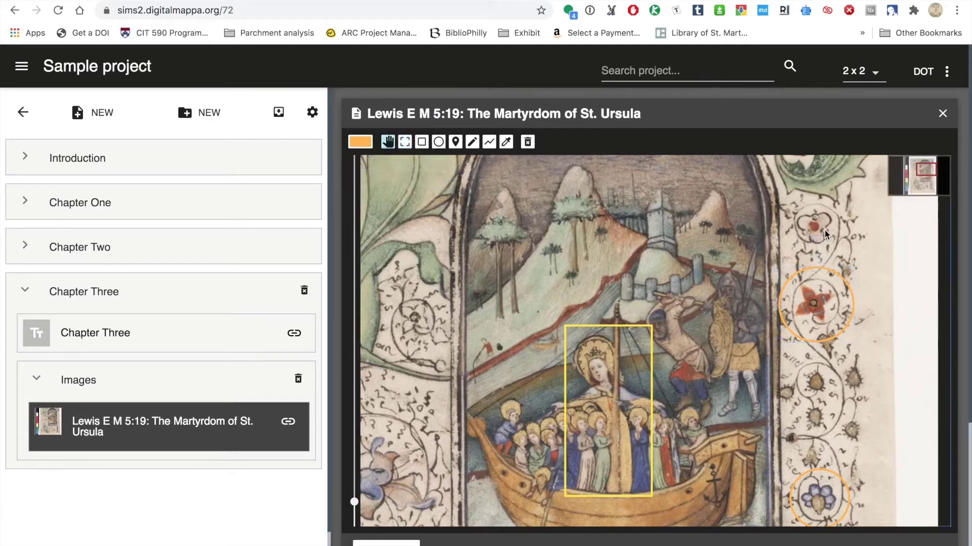
pyautogui.click(812, 270)
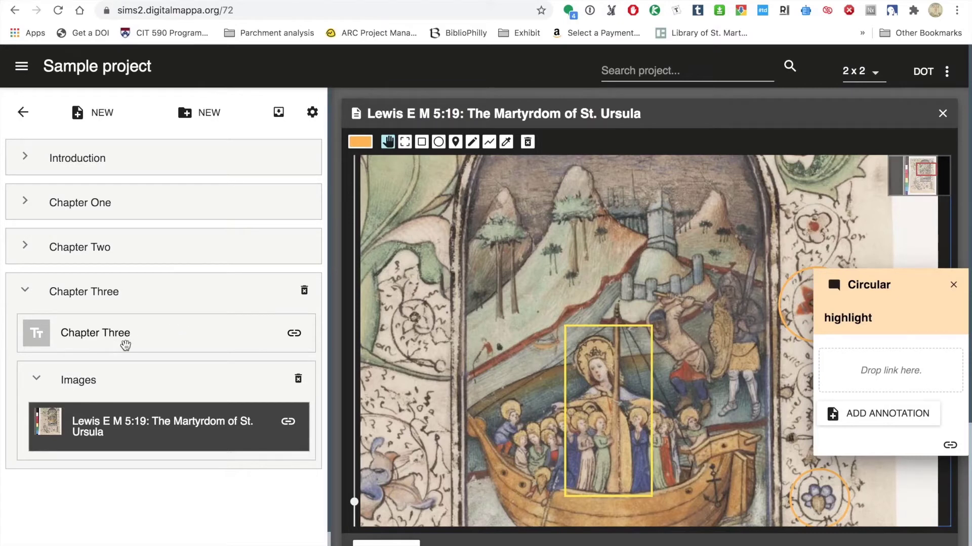
pyautogui.click(953, 285)
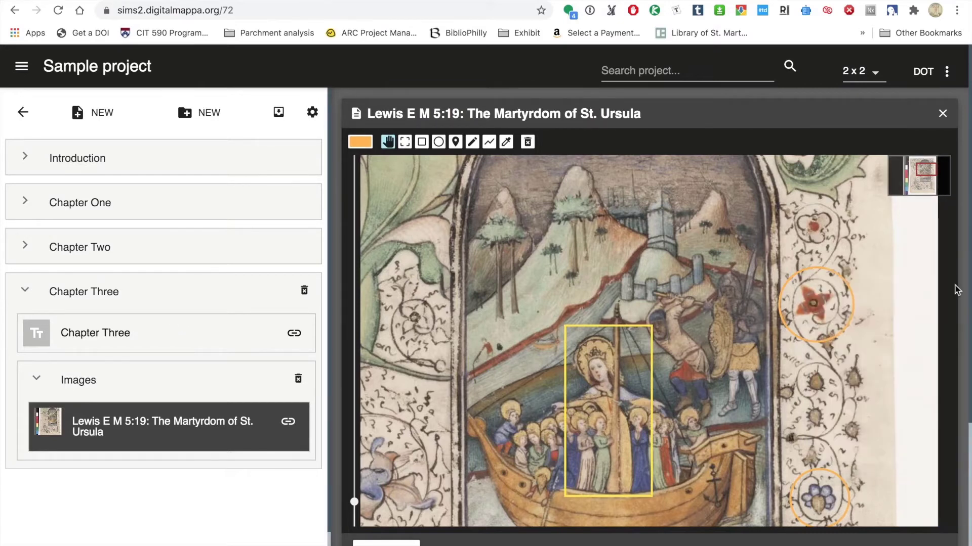
# Trace the castle and its walls above the ship with a pink freehand highlight
pyautogui.click(474, 146)
pyautogui.click(359, 142)
pyautogui.click(411, 164)
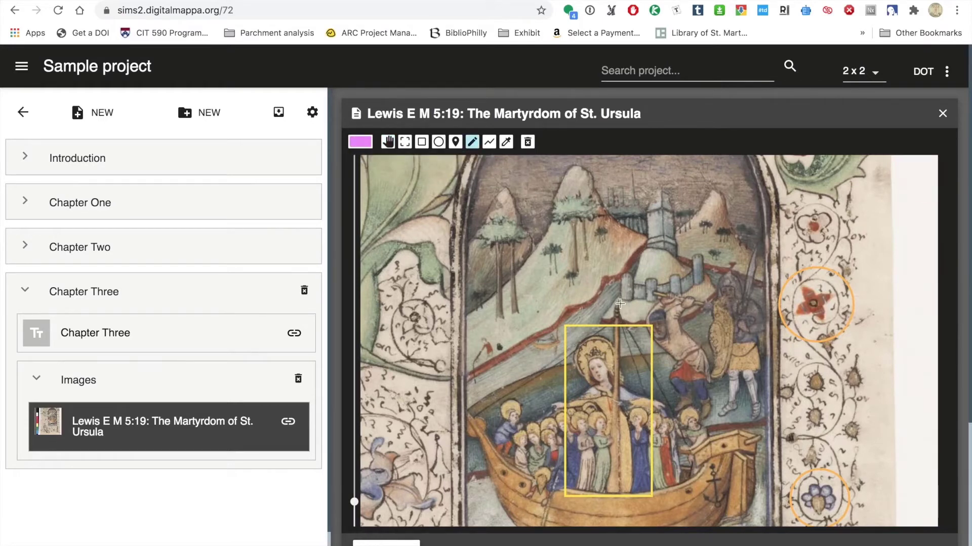
pyautogui.moveTo(619, 299)
pyautogui.mouseDown()
pyautogui.moveTo(653, 301)
pyautogui.moveTo(702, 279)
pyautogui.moveTo(703, 257)
pyautogui.moveTo(684, 257)
pyautogui.moveTo(661, 188)
pyautogui.moveTo(644, 209)
pyautogui.moveTo(645, 243)
pyautogui.moveTo(619, 299)
pyautogui.mouseUp()
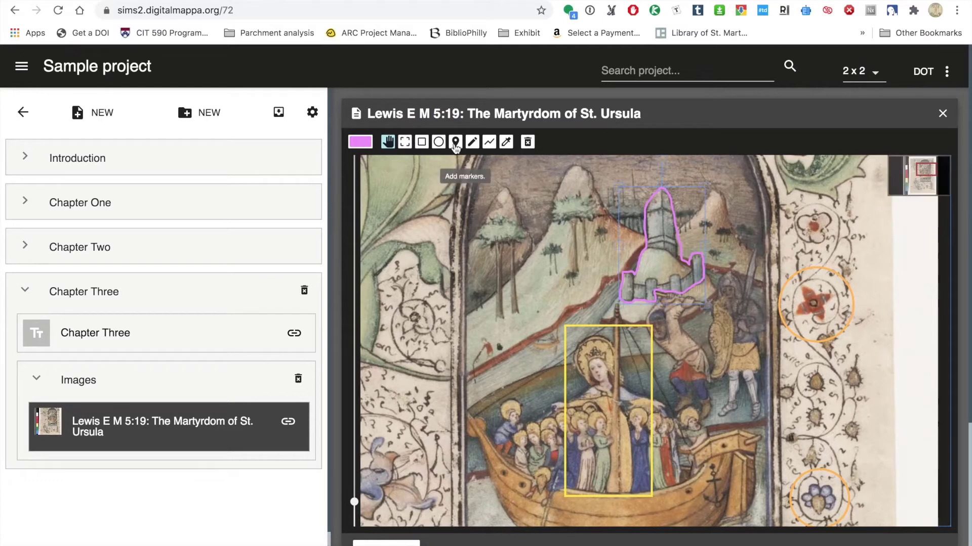
# Place four blue markers at the bases of the trees on the hillside beside the castle
pyautogui.click(455, 143)
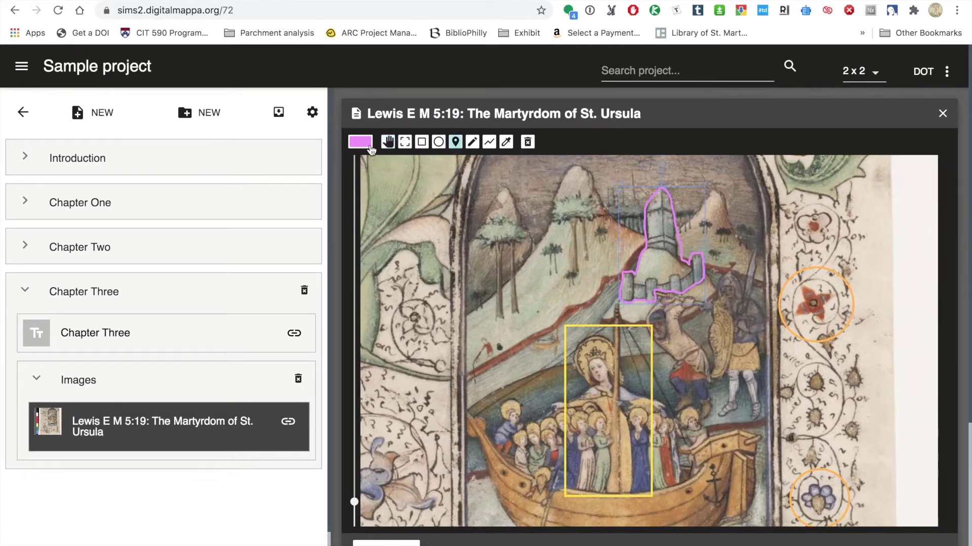
pyautogui.click(365, 144)
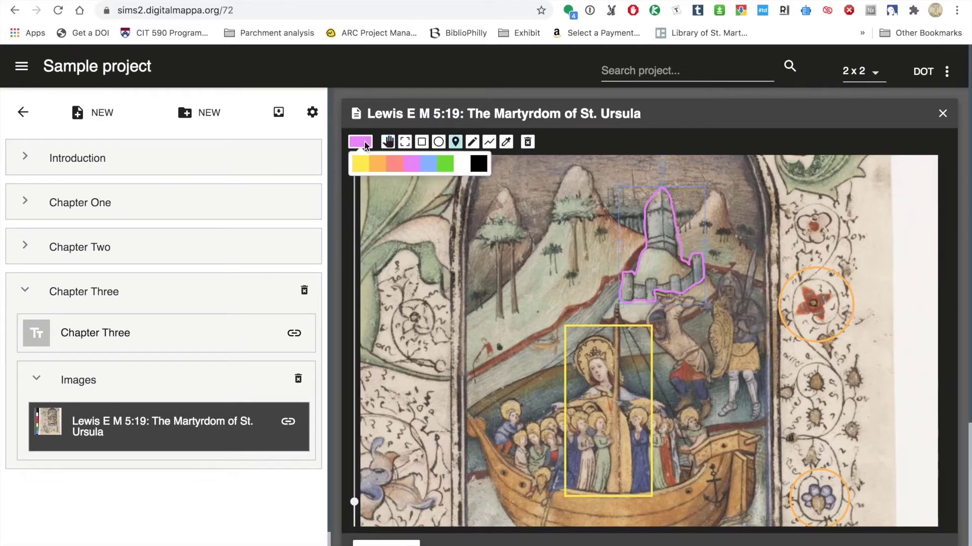
pyautogui.click(428, 167)
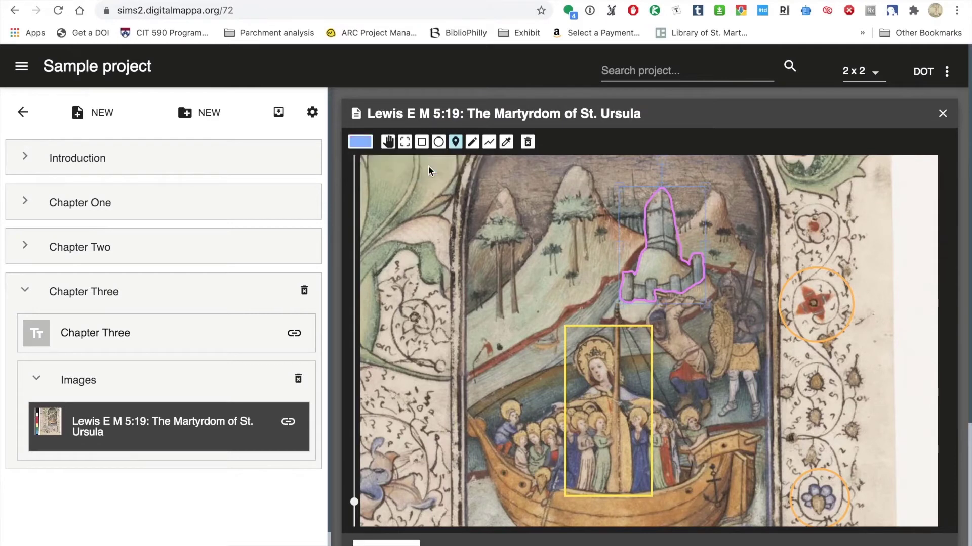
pyautogui.click(498, 317)
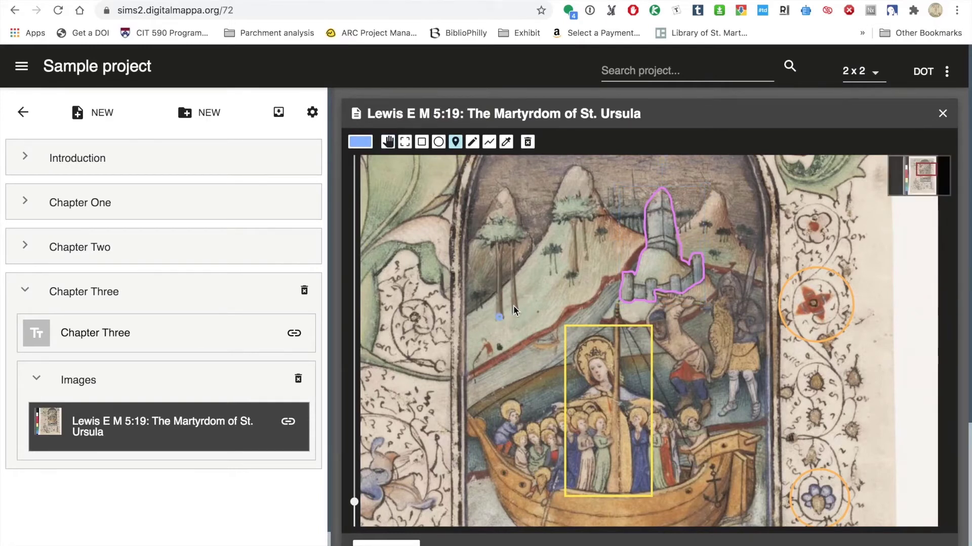
pyautogui.click(514, 310)
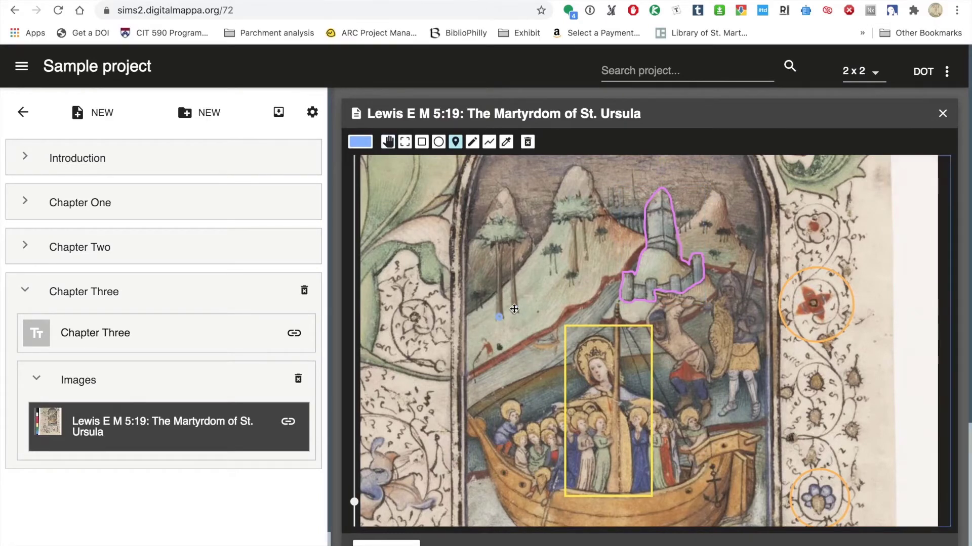
pyautogui.click(549, 273)
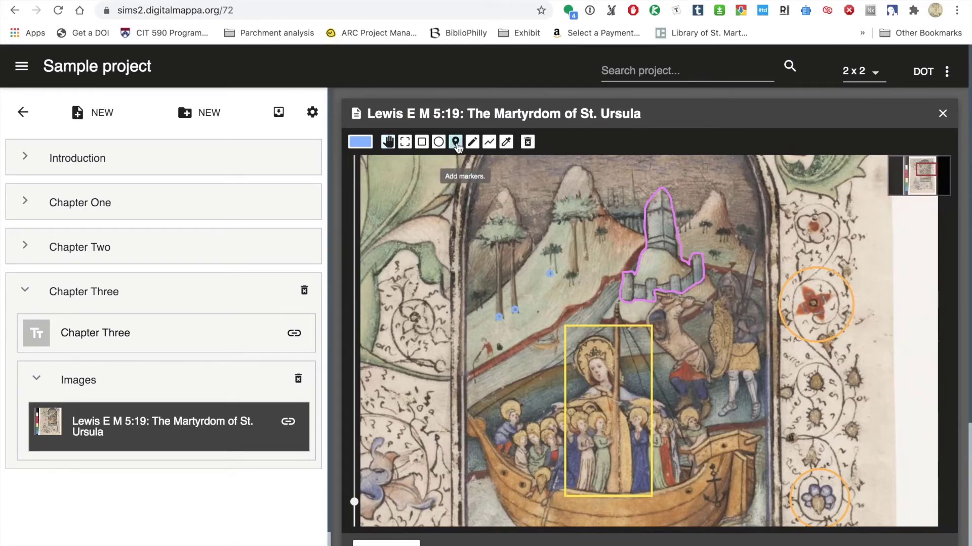
pyautogui.click(557, 271)
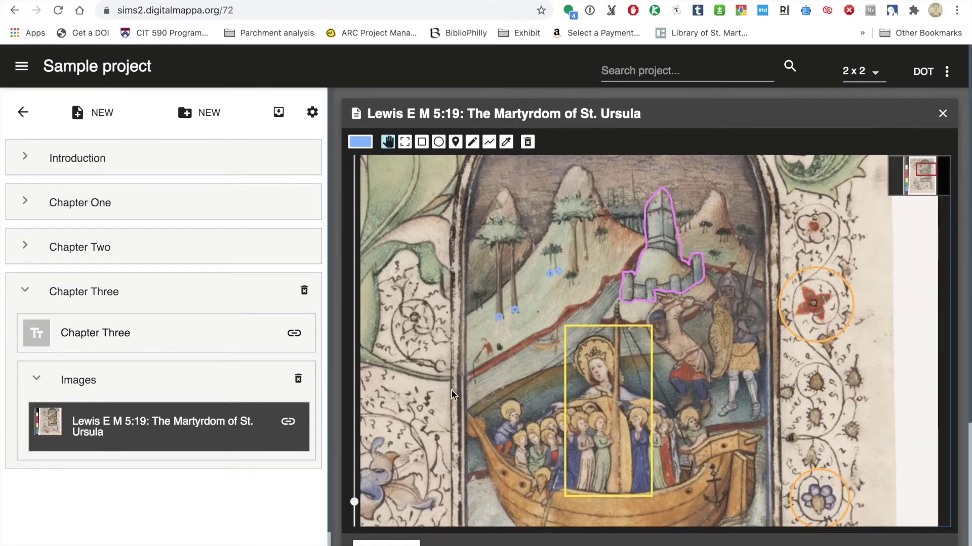
# Switch to the BiblioPhilly page for Lewis E M 5:19 and return to its Book of Hours search results
pyautogui.moveTo(454, 443)
pyautogui.mouseDown()
pyautogui.moveTo(464, 286)
pyautogui.moveTo(454, 163)
pyautogui.mouseUp()
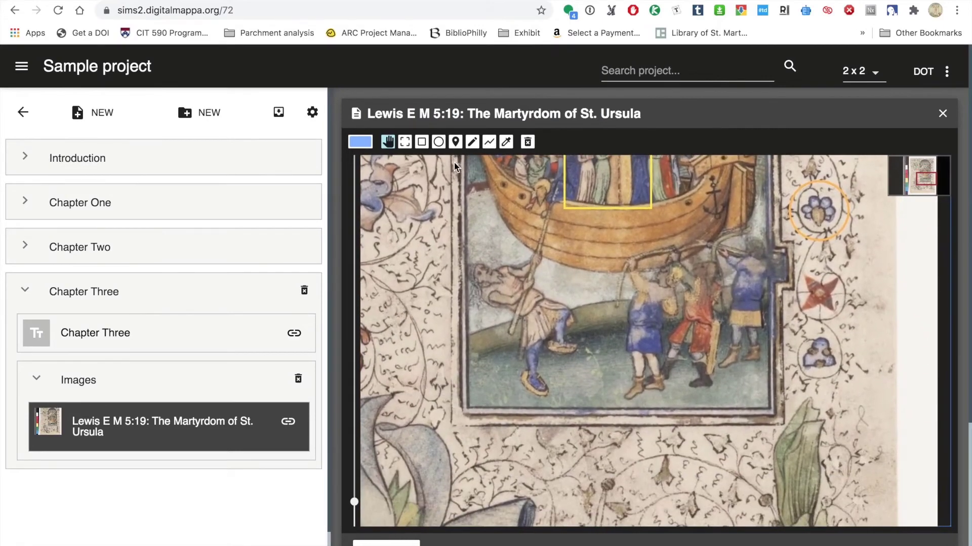
pyautogui.moveTo(415, 210); pyautogui.dragTo(417, 317)
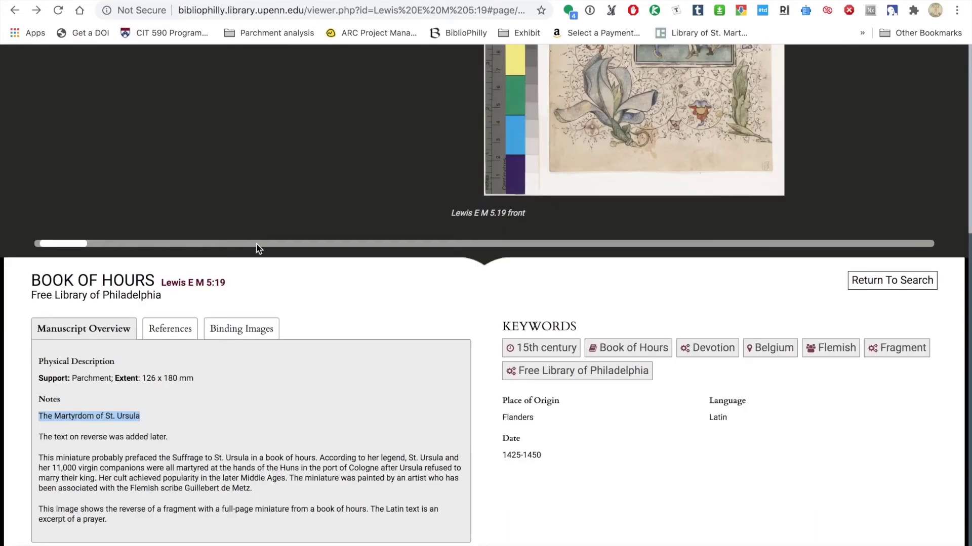
pyautogui.scroll(6, 256, 248)
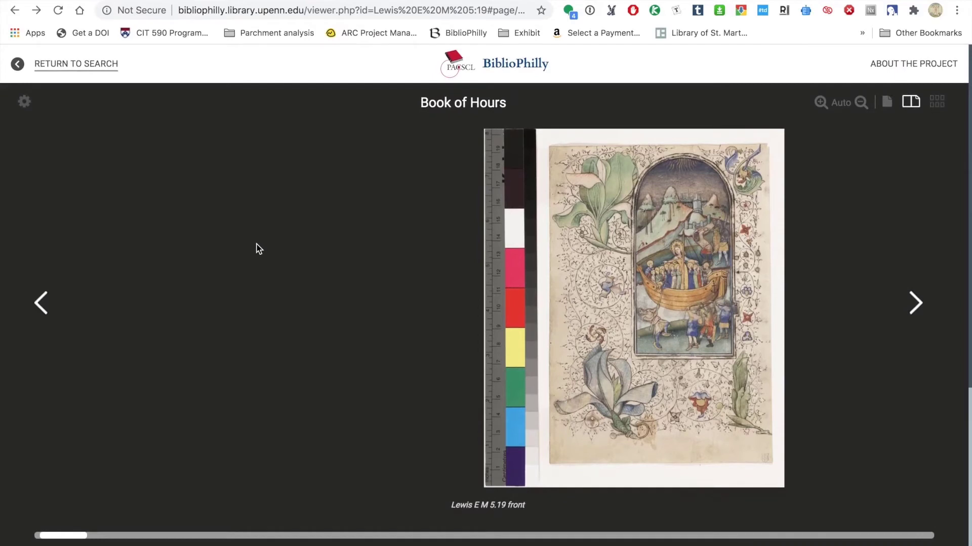
pyautogui.click(52, 67)
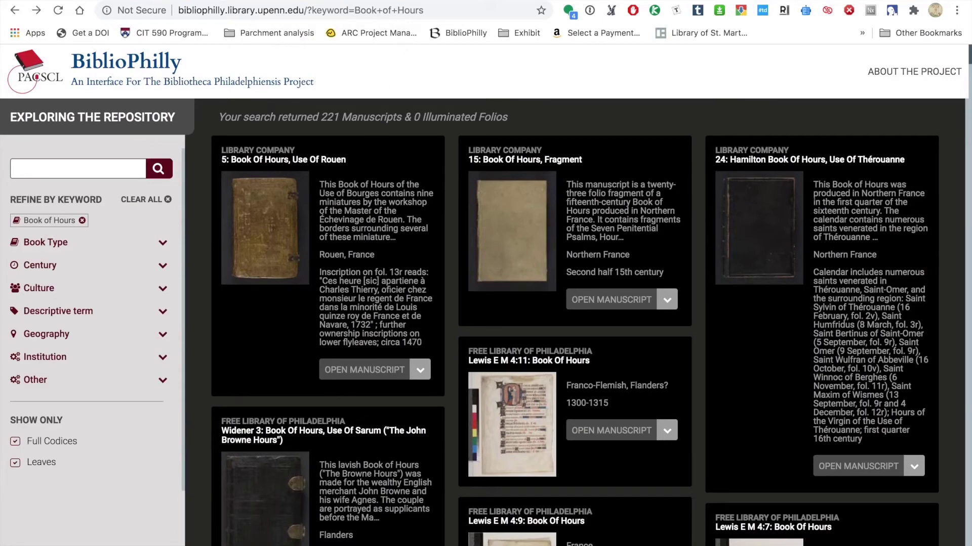
# Switch to the Saint Ursula Wikipedia tab and load the OPenn site at openn.library.upenn.edu there
pyautogui.hotkey('ctrl', 'Tab')
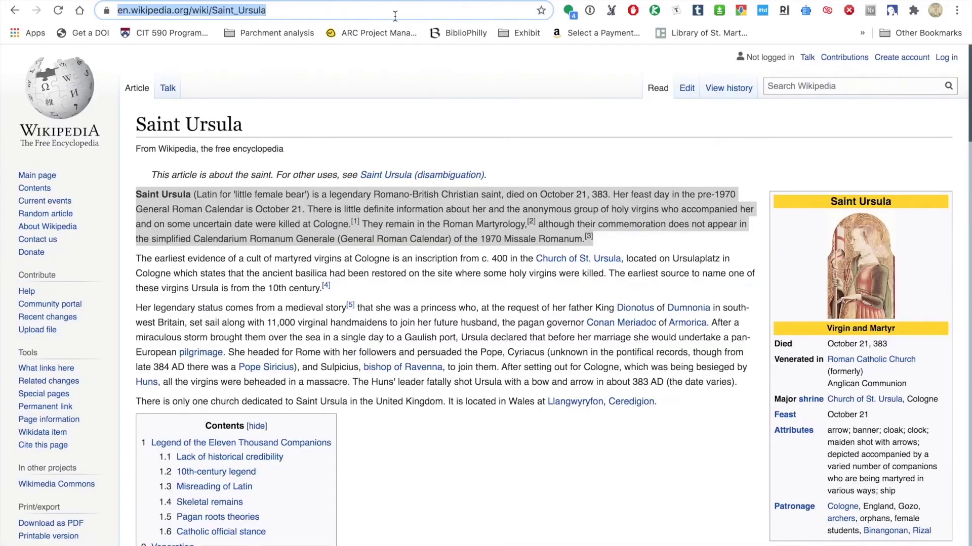
pyautogui.write('op')
pyautogui.press('Return')
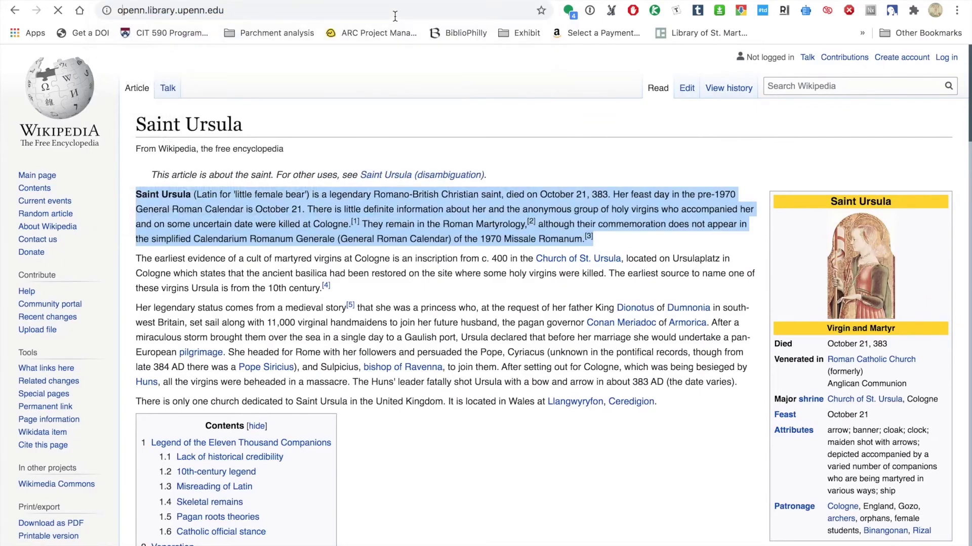
pyautogui.click(177, 10)
pyautogui.click(176, 10)
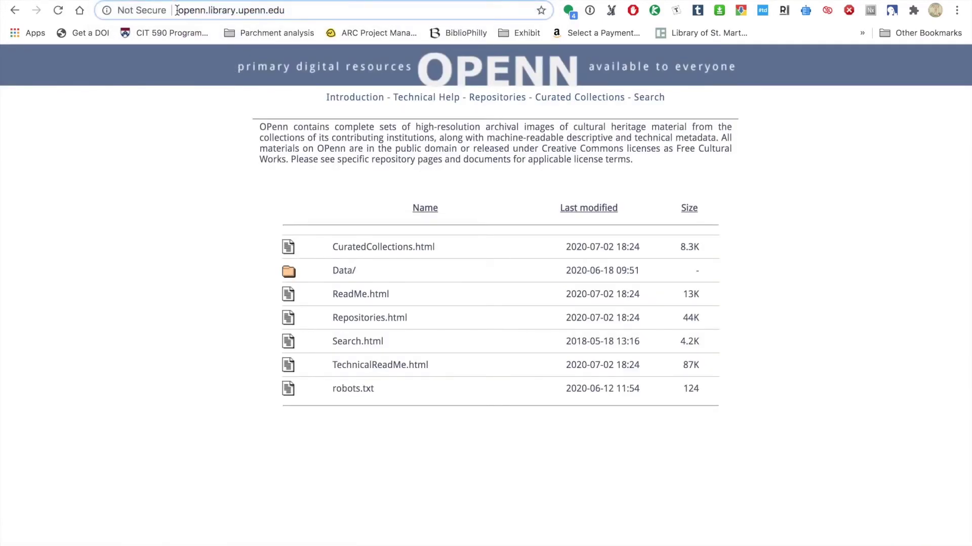
pyautogui.write('http')
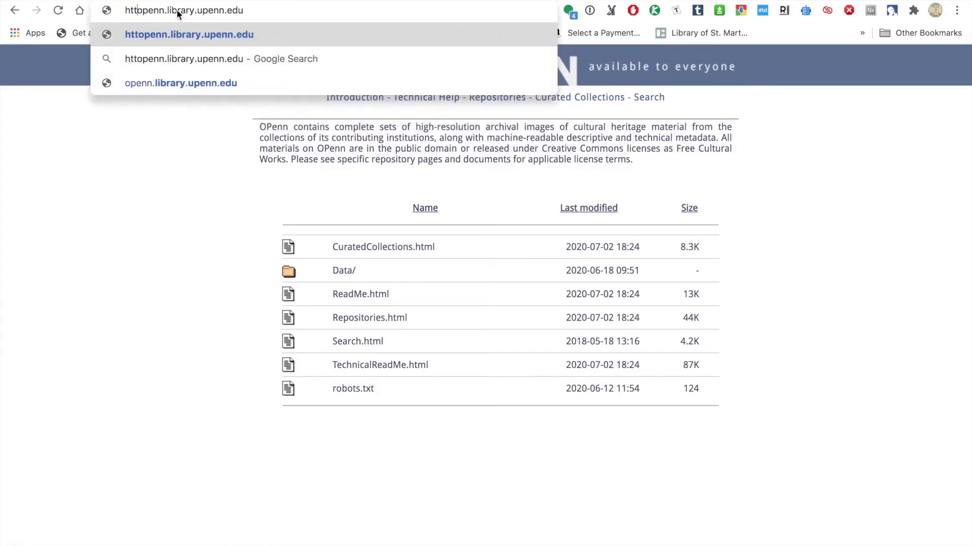
pyautogui.write('s')
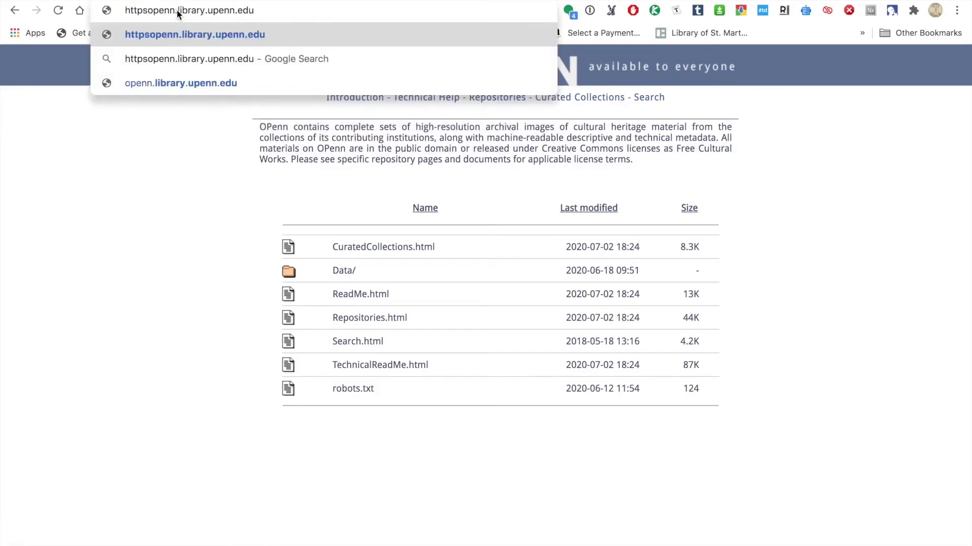
pyautogui.write('://')
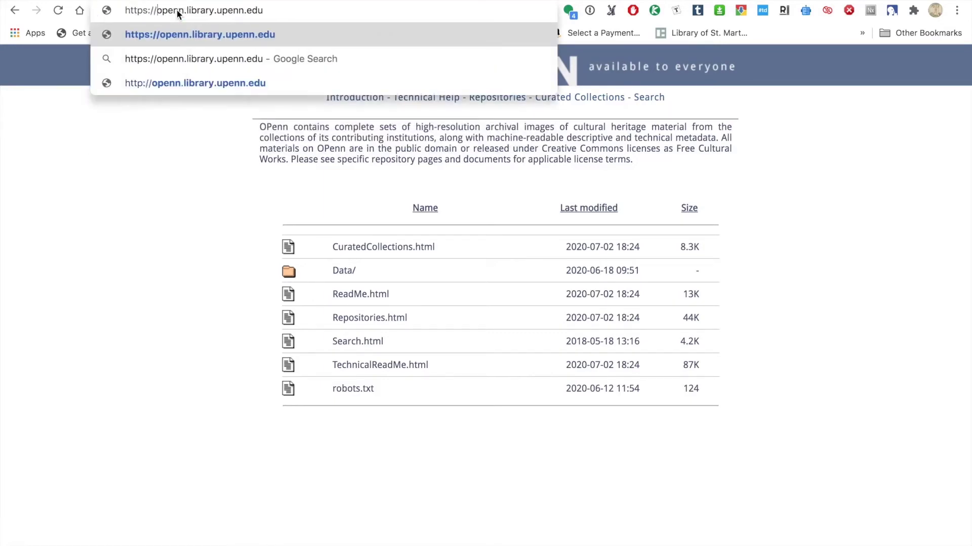
pyautogui.press('Return')
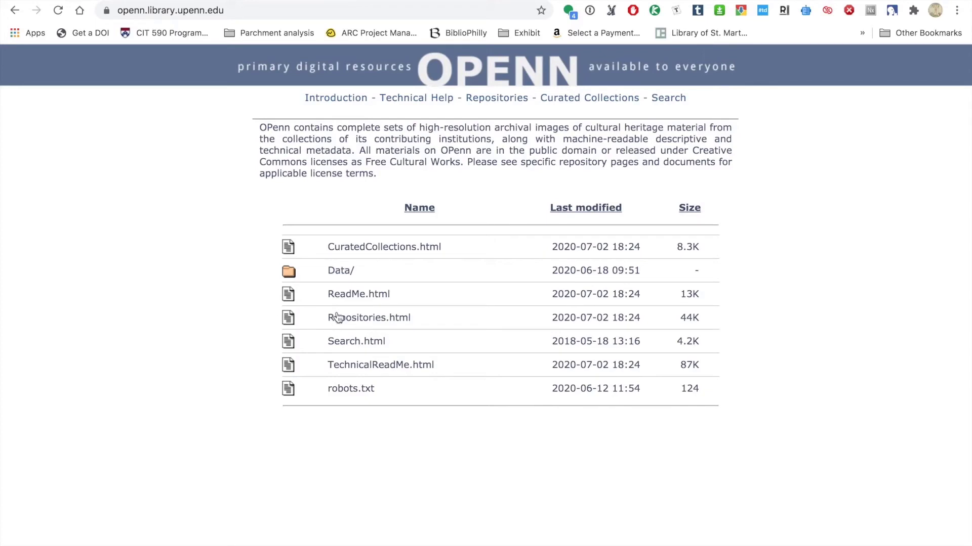
# Look through OPenn's curated collections and open the Bibliotheca Philadelphiensis collection
pyautogui.click(392, 247)
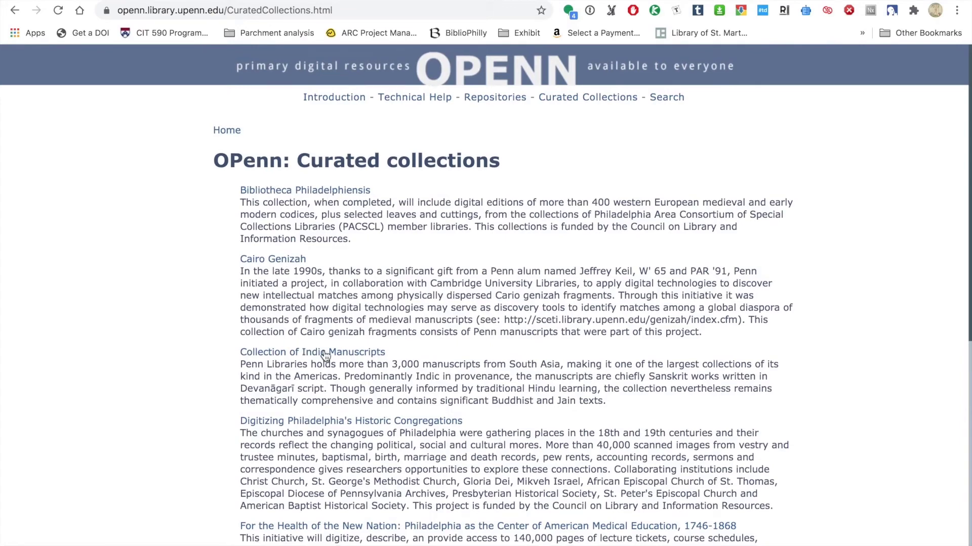
pyautogui.scroll(-6, 324, 356)
pyautogui.scroll(-2, 167, 412)
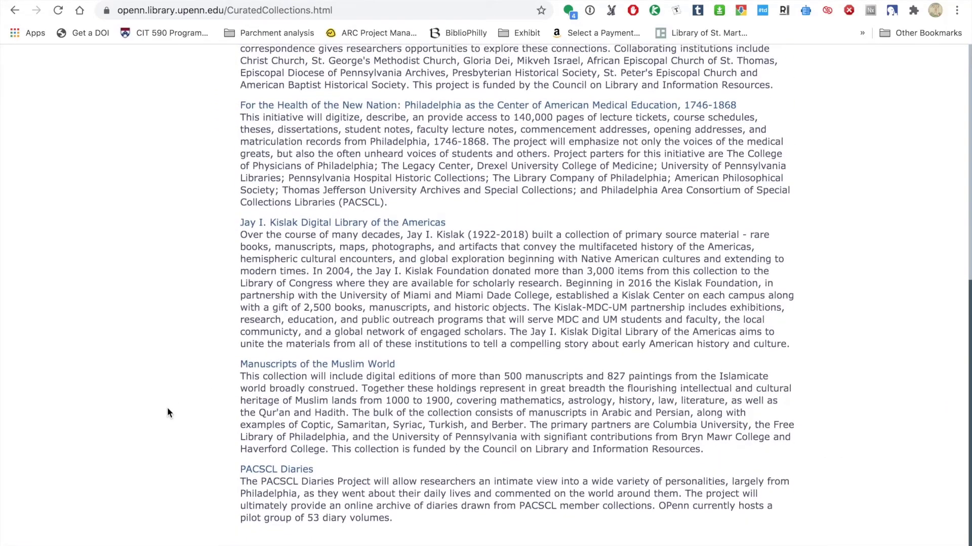
pyautogui.scroll(8, 167, 408)
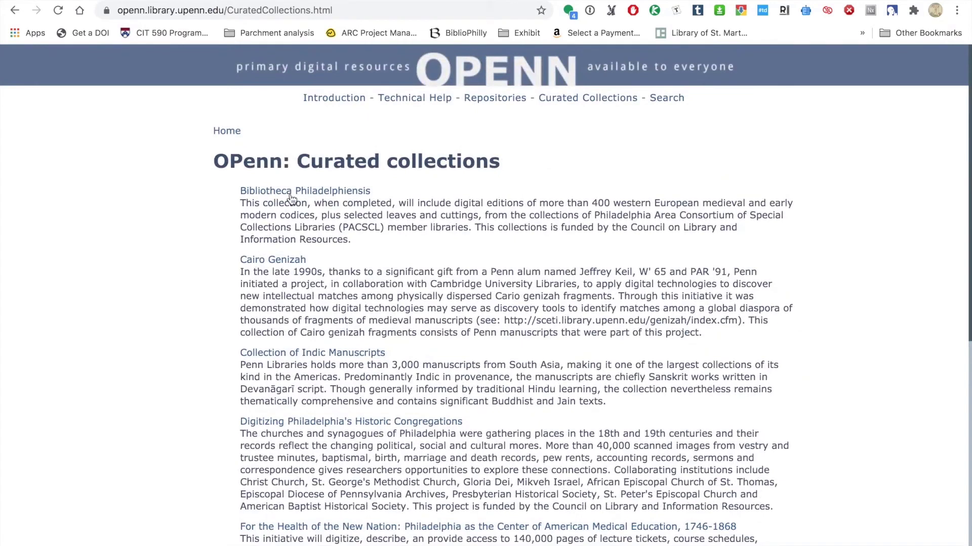
pyautogui.click(295, 191)
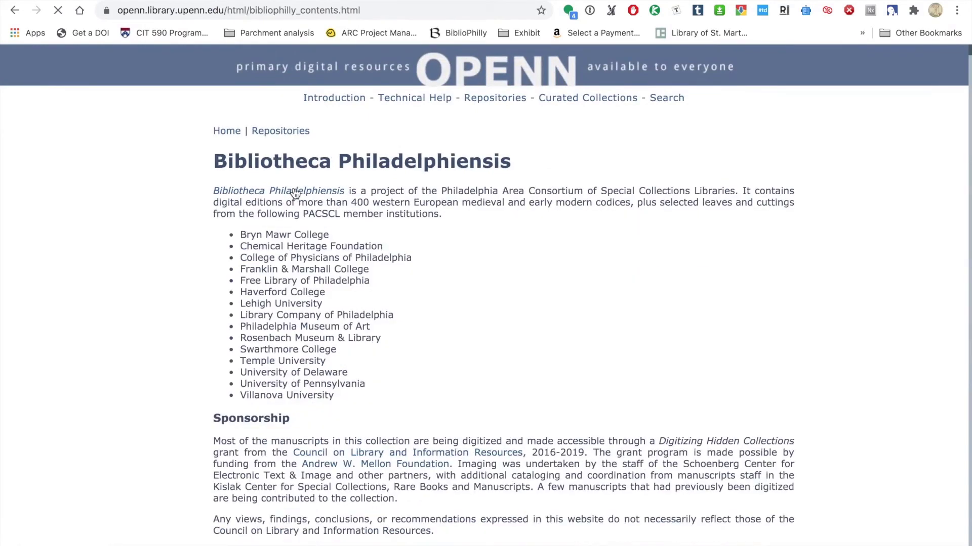
# Browse MS 2: De regimine principum from the Bryn Mawr College entries in the collection's document list
pyautogui.scroll(-9, 782, 337)
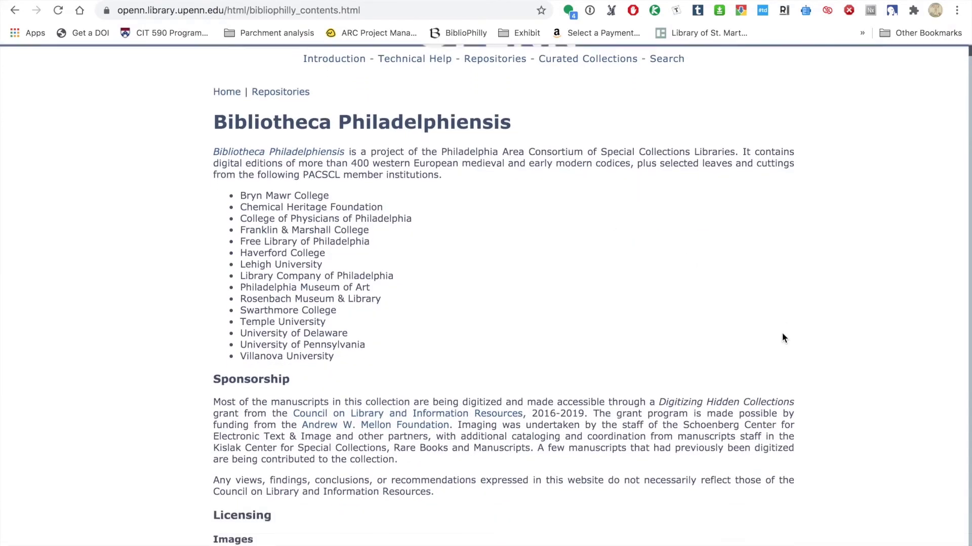
pyautogui.scroll(-1, 782, 336)
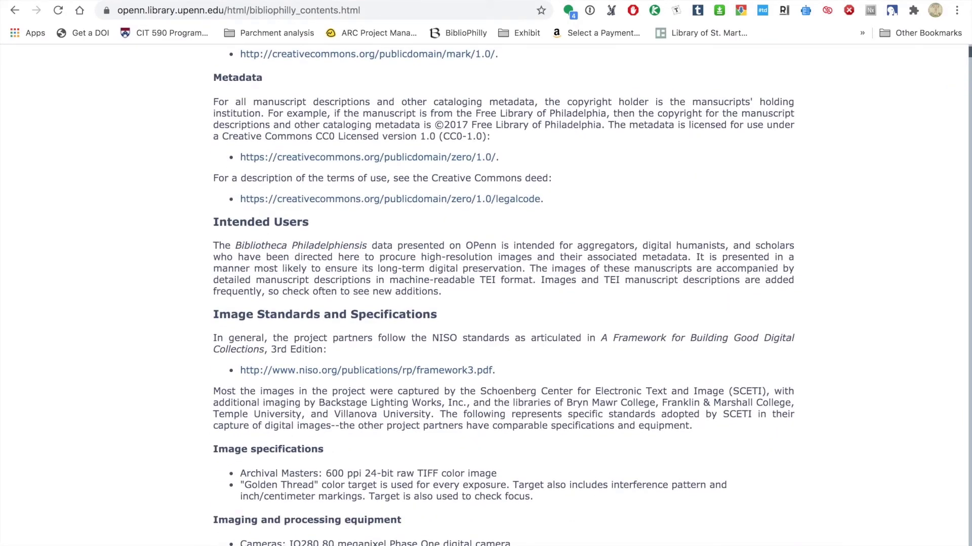
pyautogui.scroll(-10, 869, 307)
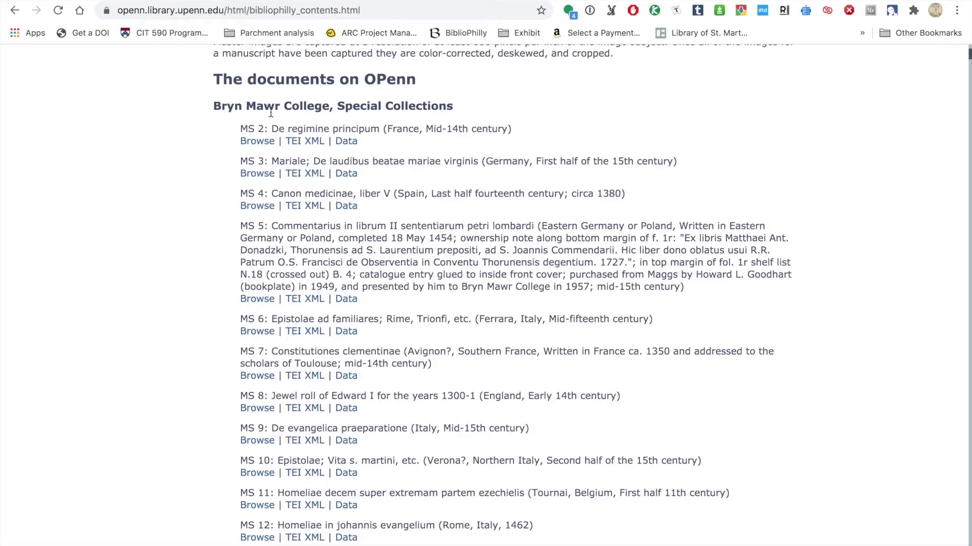
pyautogui.click(259, 144)
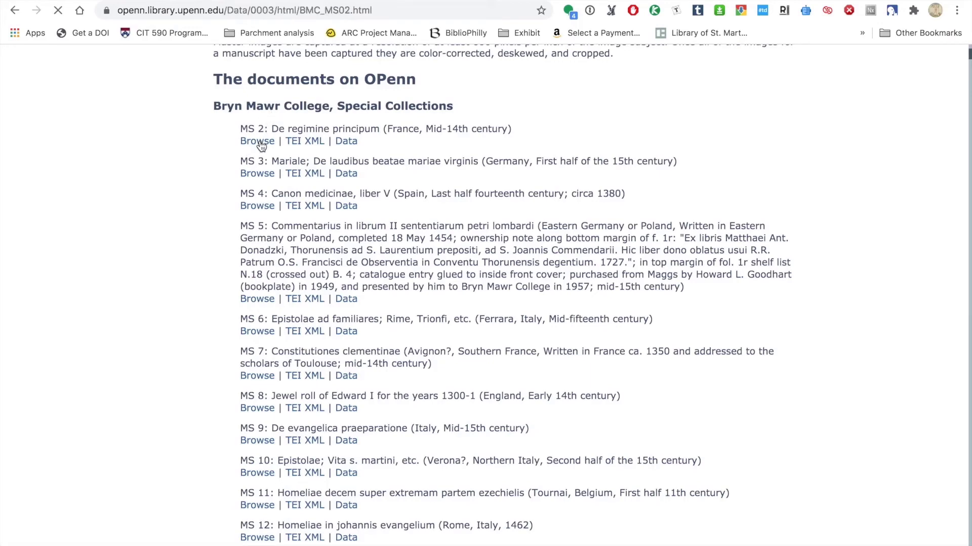
# Find fol. 1r among the MS 2 images and open its web-size file, 6837_0008_web.jpg
pyautogui.scroll(-15, 768, 402)
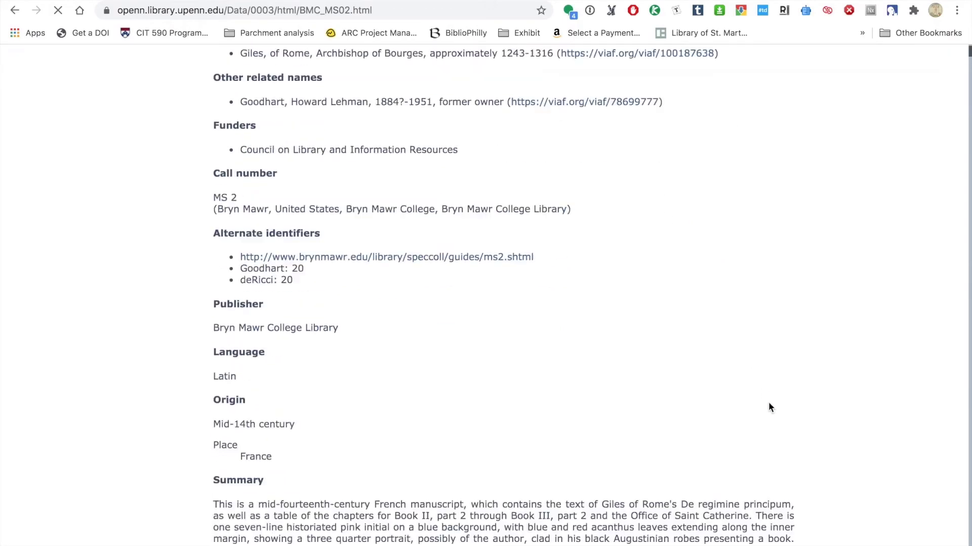
pyautogui.scroll(-8, 768, 403)
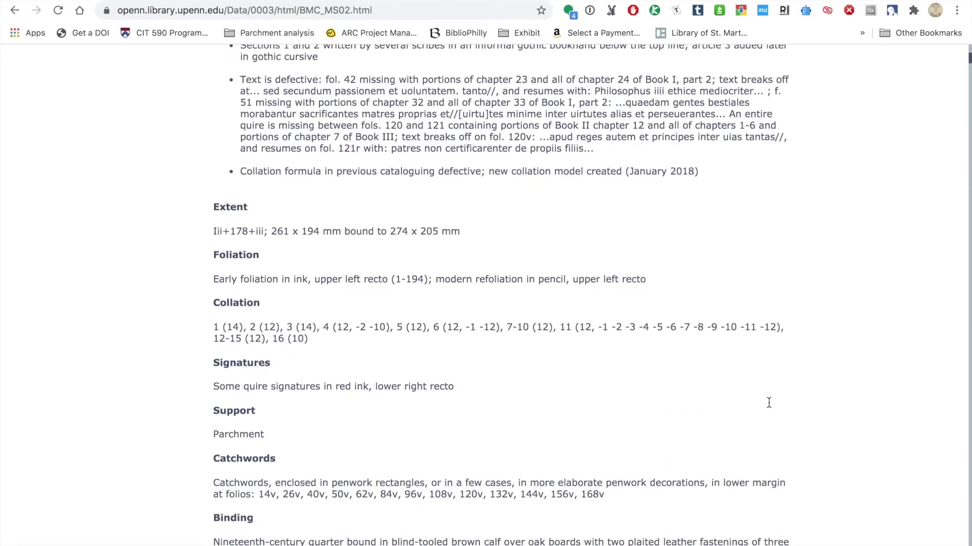
pyautogui.scroll(-9, 768, 403)
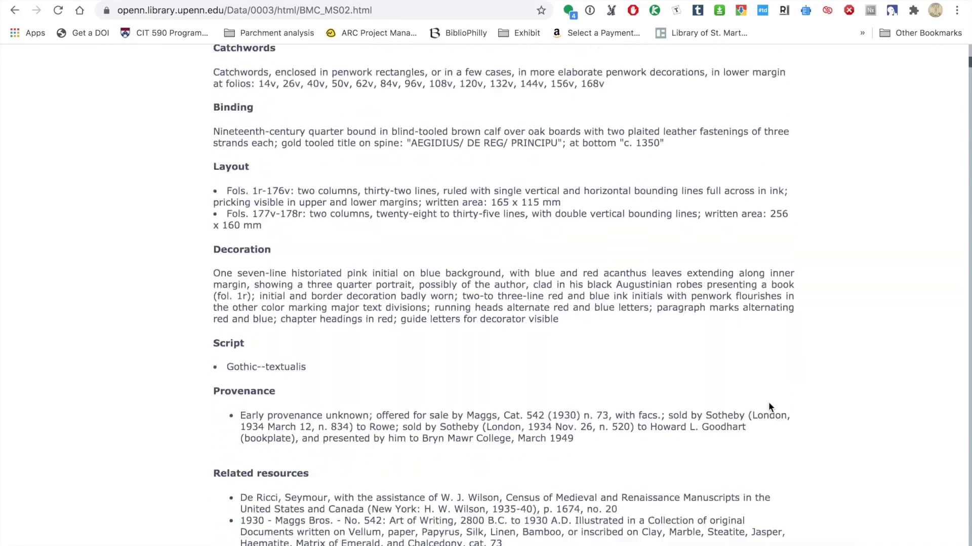
pyautogui.scroll(-12, 768, 408)
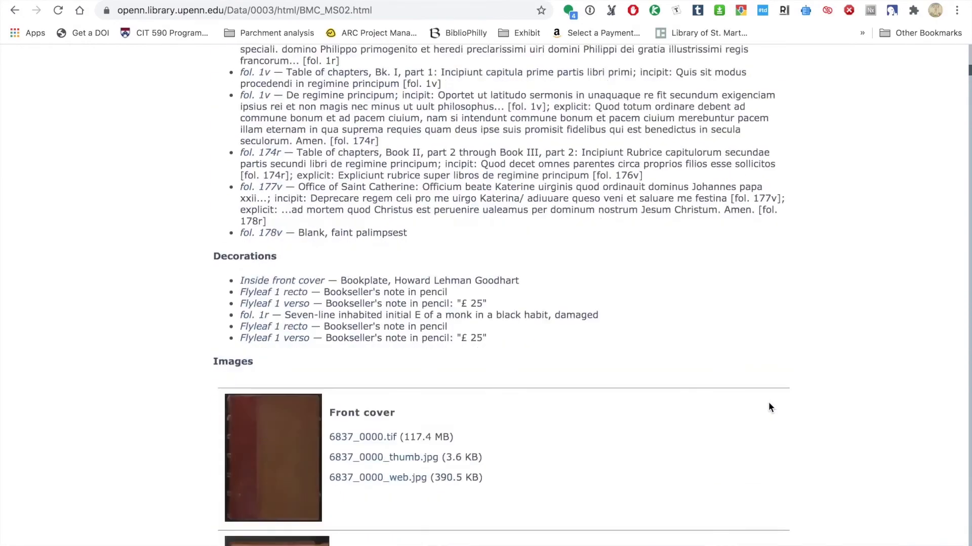
pyautogui.scroll(-12, 768, 408)
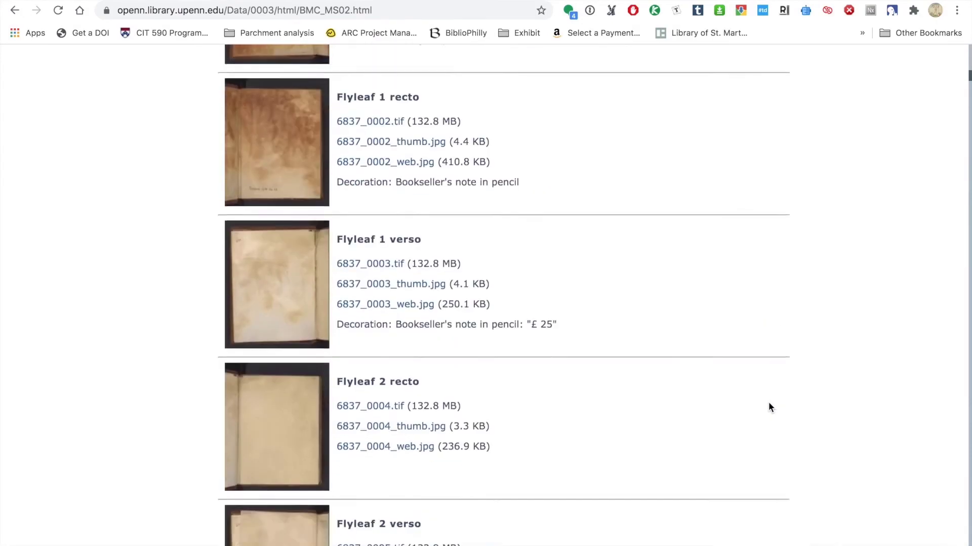
pyautogui.scroll(-5, 768, 407)
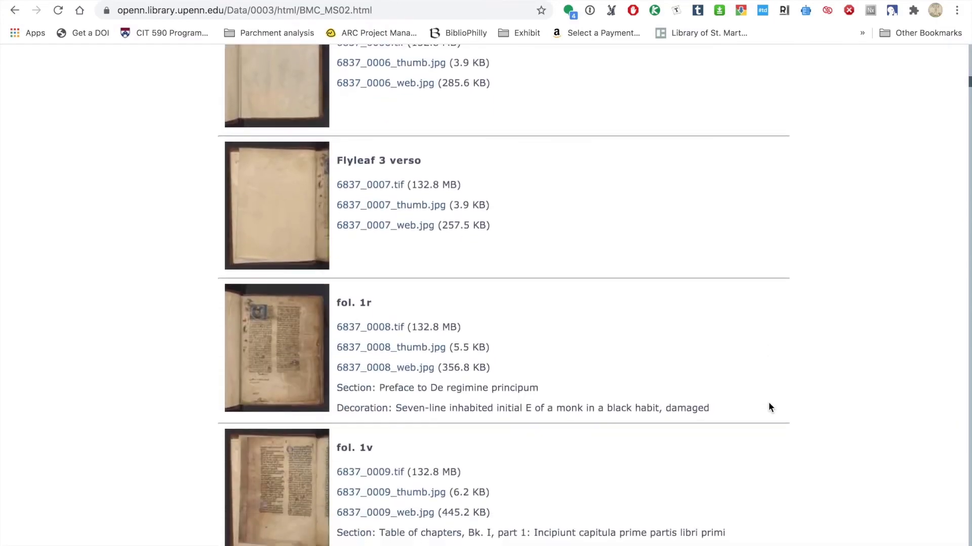
pyautogui.scroll(-3, 768, 406)
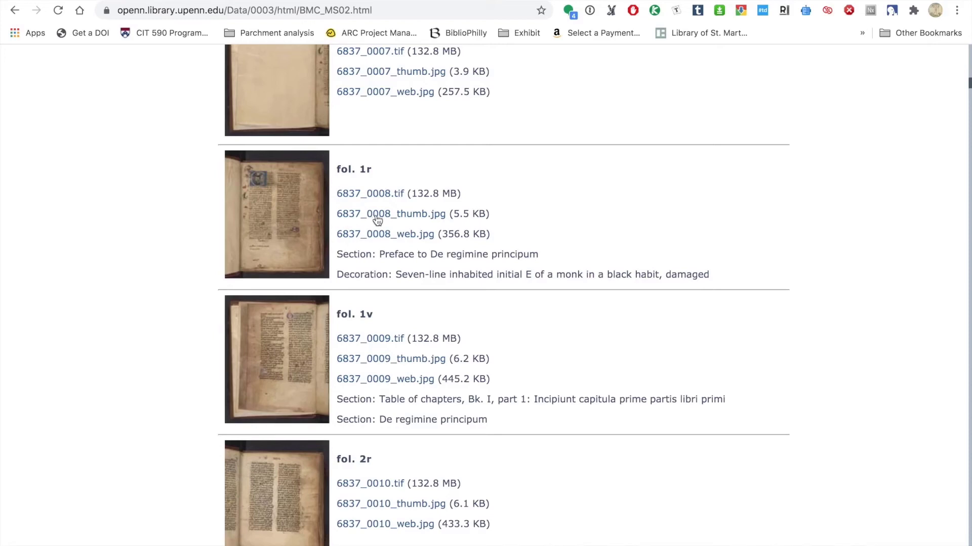
pyautogui.click(380, 238)
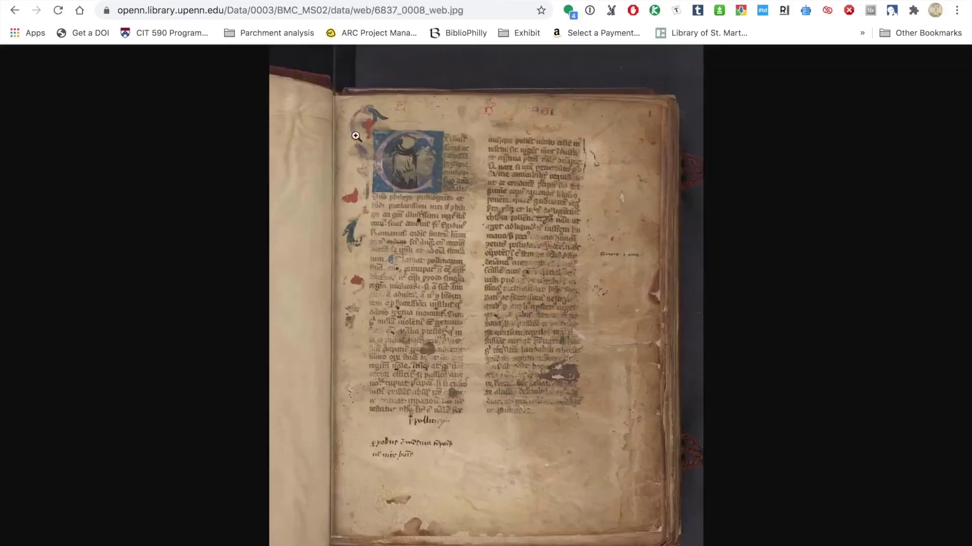
# Copy the fol. 1r image's web address, switch to the Digital Mappa tab and create a new image in the Sample project
pyautogui.click(324, 4)
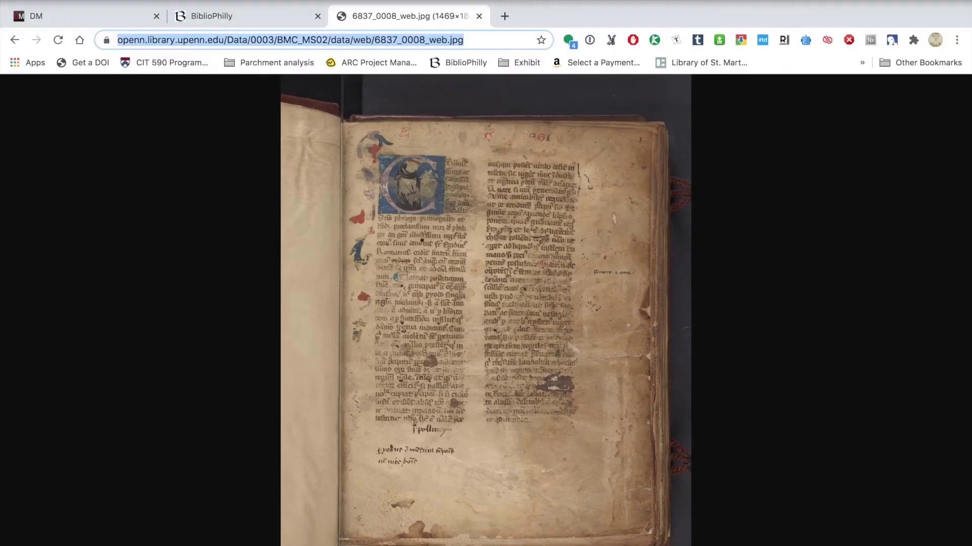
pyautogui.hotkey('ctrl', 'Tab')
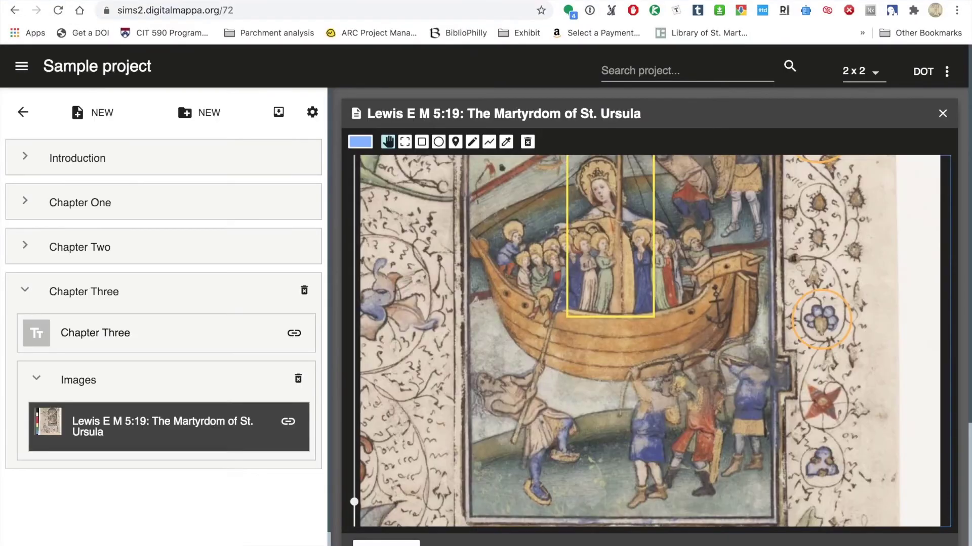
pyautogui.click(79, 112)
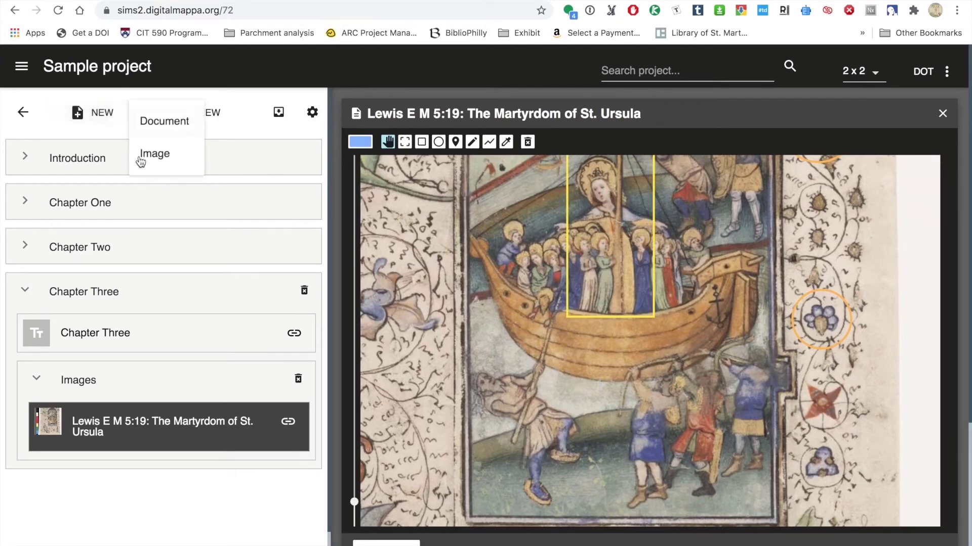
pyautogui.click(148, 163)
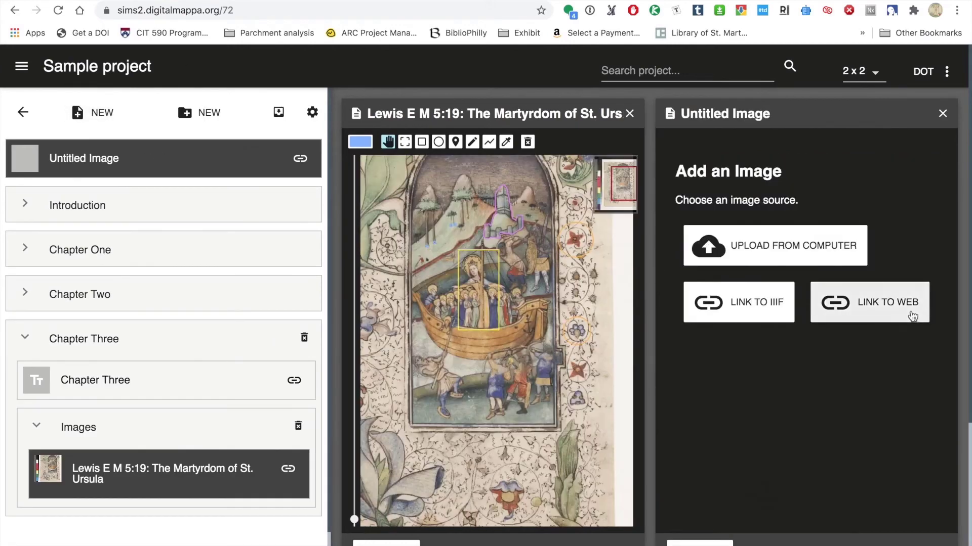
# Add the manuscript page to the untitled image as a web link, using the copied address of 6837_0008_web.jpg
pyautogui.click(759, 243)
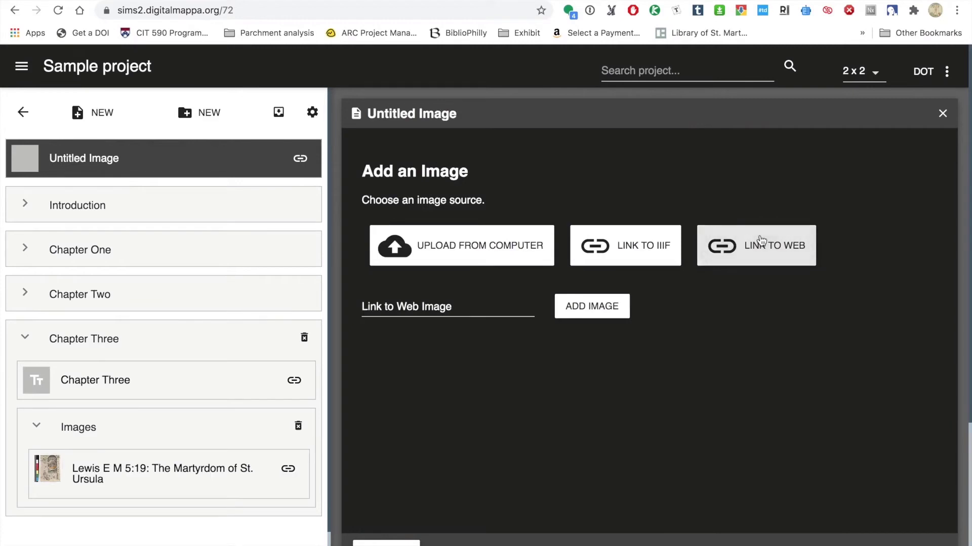
pyautogui.click(499, 308)
pyautogui.hotkey('ctrl', 'v')
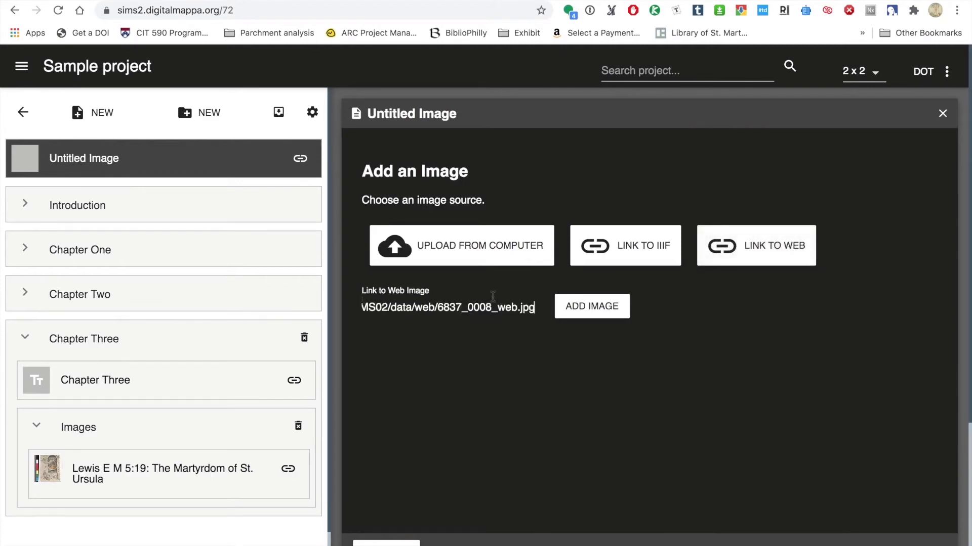
pyautogui.moveTo(362, 310); pyautogui.dragTo(326, 301)
pyautogui.click(592, 307)
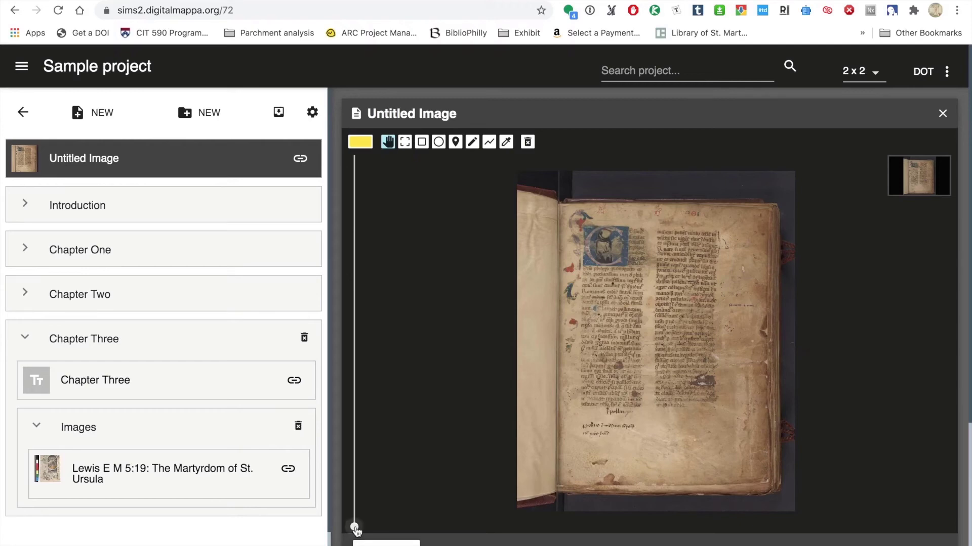
# Draw a green line highlight beneath the text line beginning "Romanus" in the first column of the manuscript page
pyautogui.moveTo(354, 527); pyautogui.dragTo(354, 375)
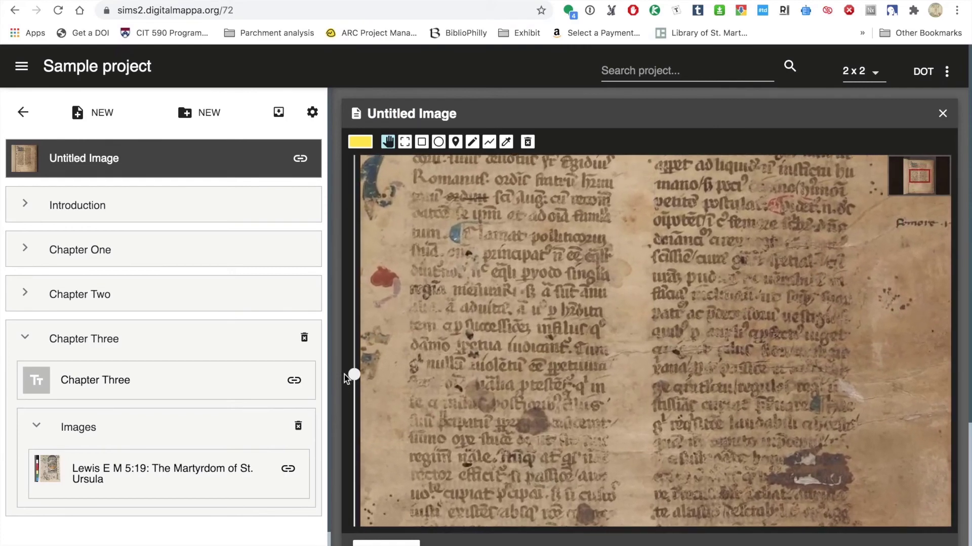
pyautogui.click(356, 143)
pyautogui.click(445, 164)
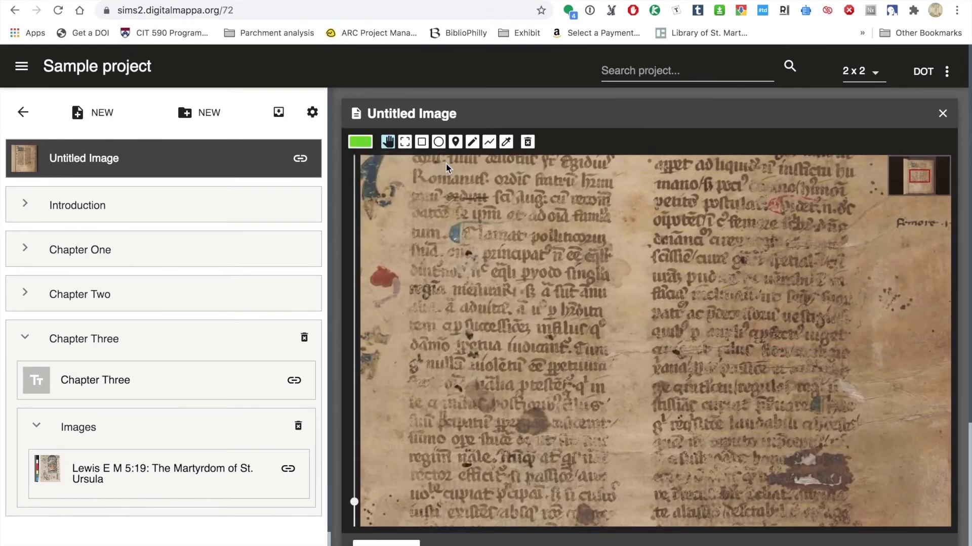
pyautogui.click(494, 145)
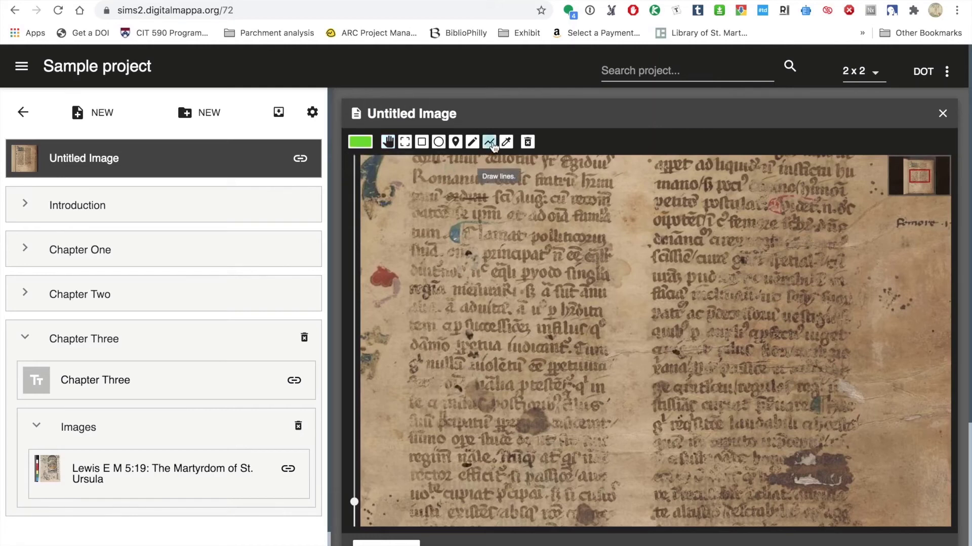
pyautogui.click(414, 186)
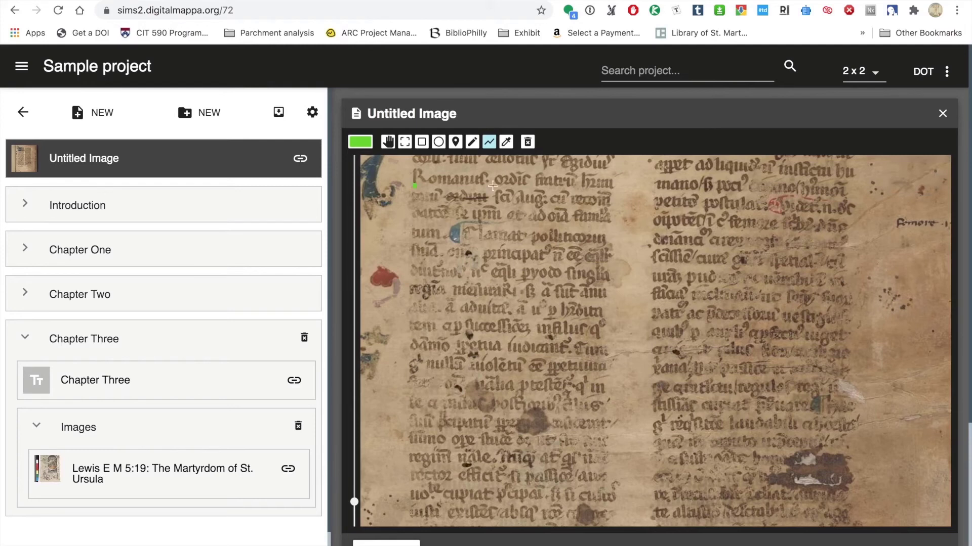
pyautogui.doubleClick(613, 191)
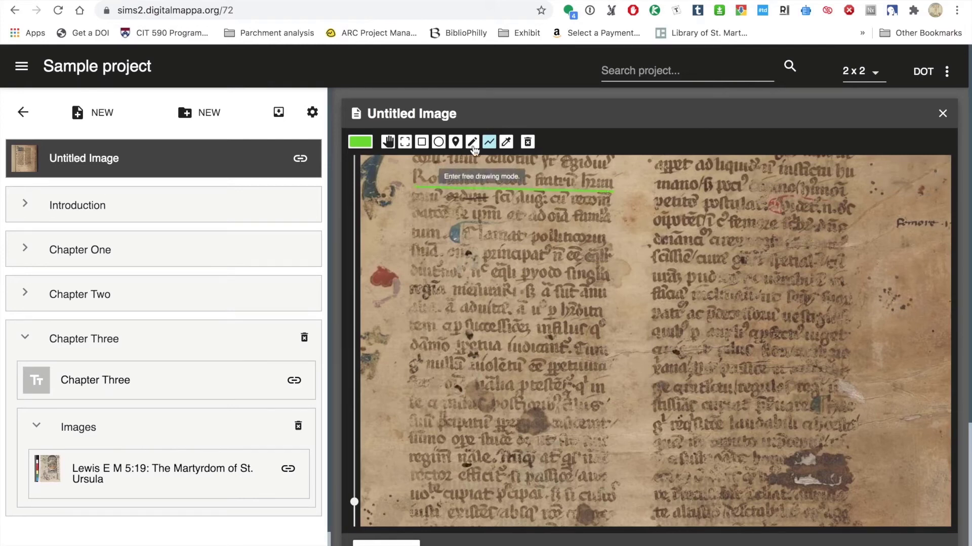
# Extend the green line back to the start of the next text line and across into the second column, then leave line drawing
pyautogui.click(414, 204)
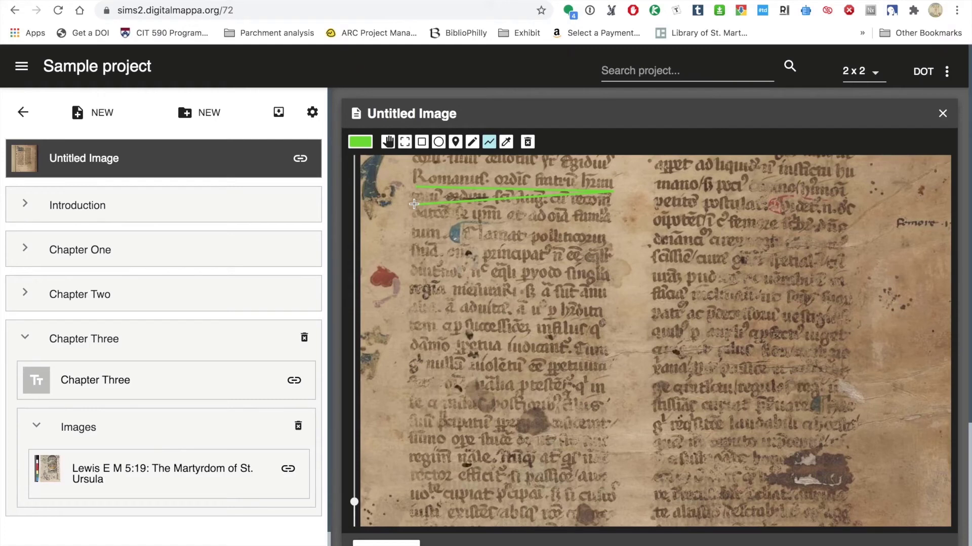
pyautogui.click(758, 253)
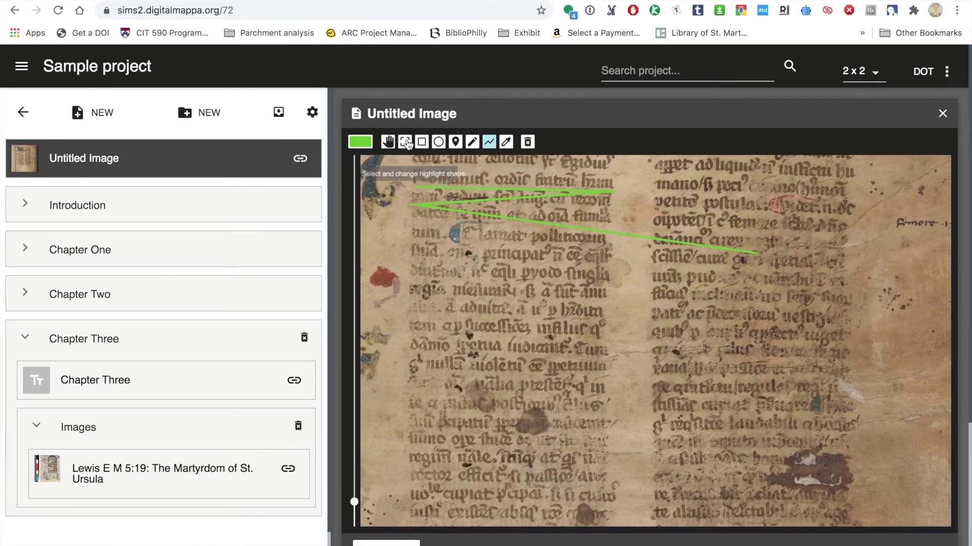
pyautogui.click(405, 144)
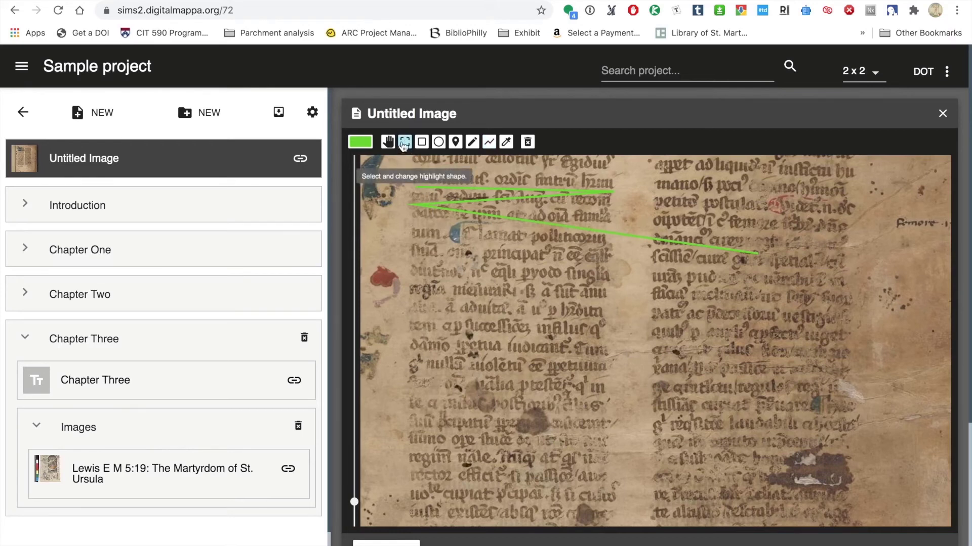
# Select the zigzag green line highlight crossing both text columns and delete it from the manuscript page
pyautogui.click(426, 206)
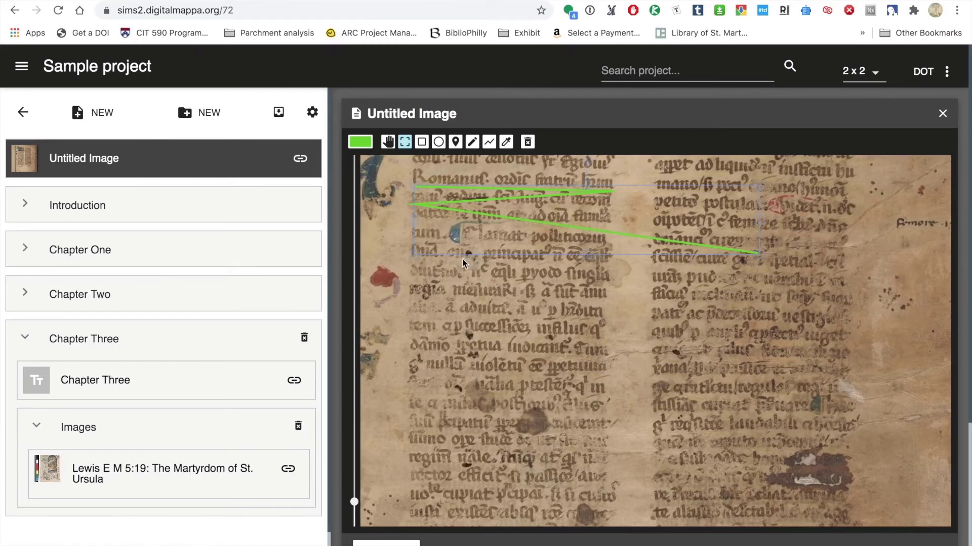
pyautogui.click(528, 143)
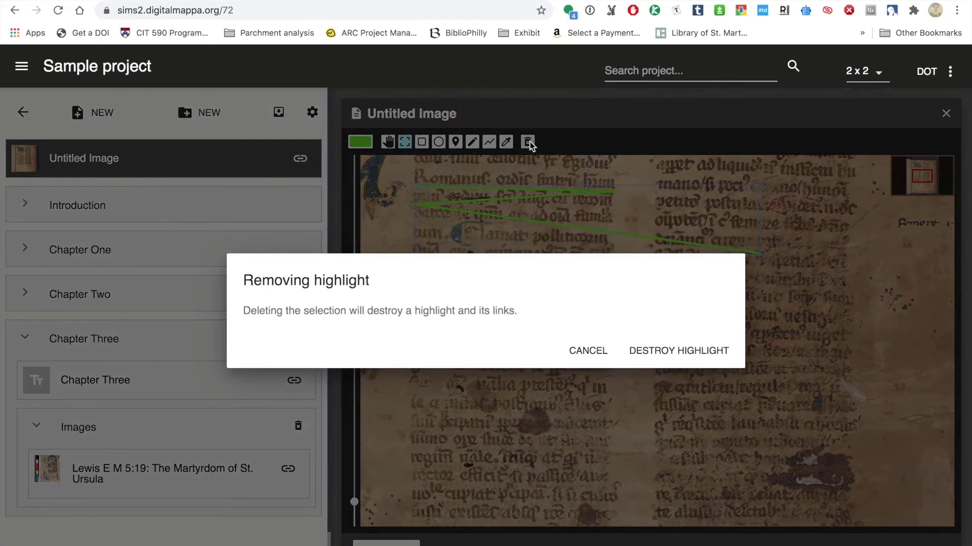
pyautogui.click(676, 354)
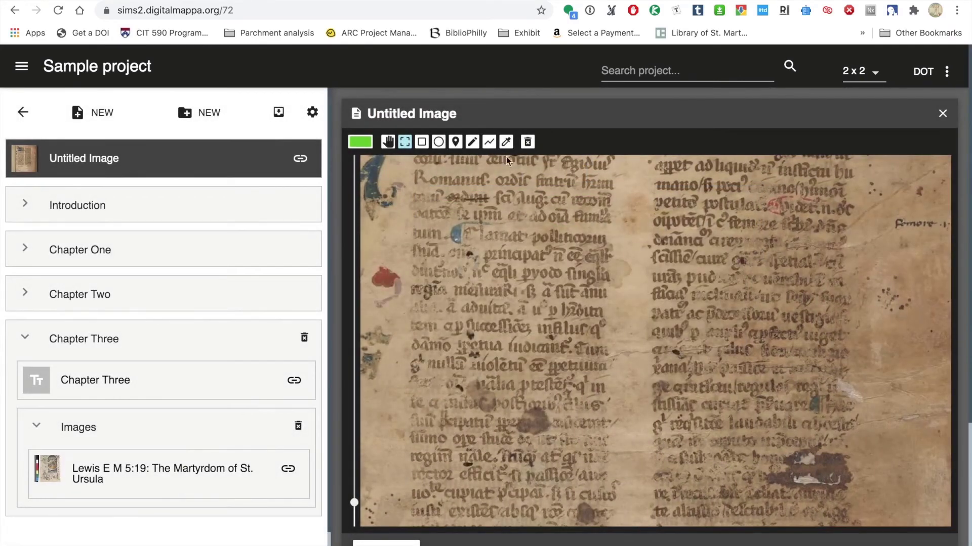
# Draw a green line highlight beneath only the text line beginning "Romanus" in the first column and finish the line
pyautogui.click(490, 142)
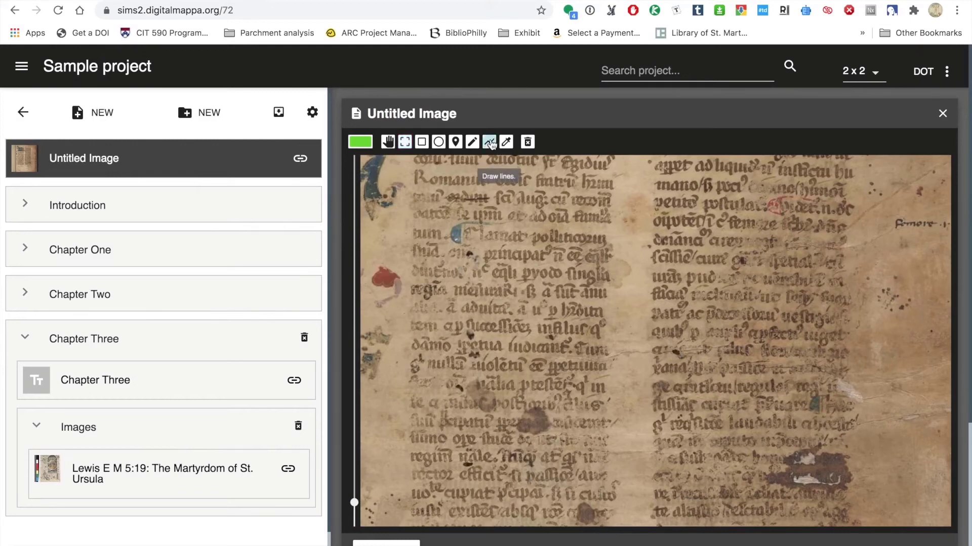
pyautogui.click(415, 186)
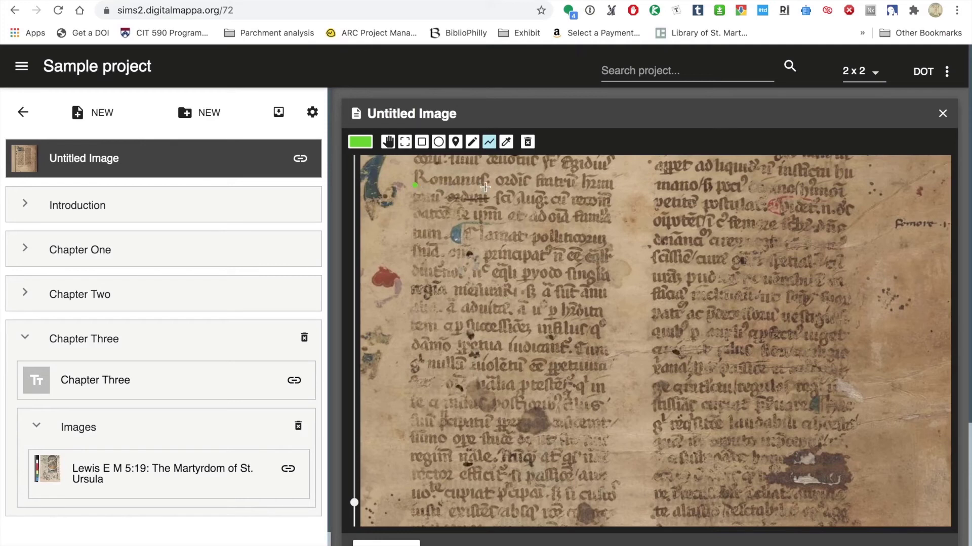
pyautogui.click(529, 189)
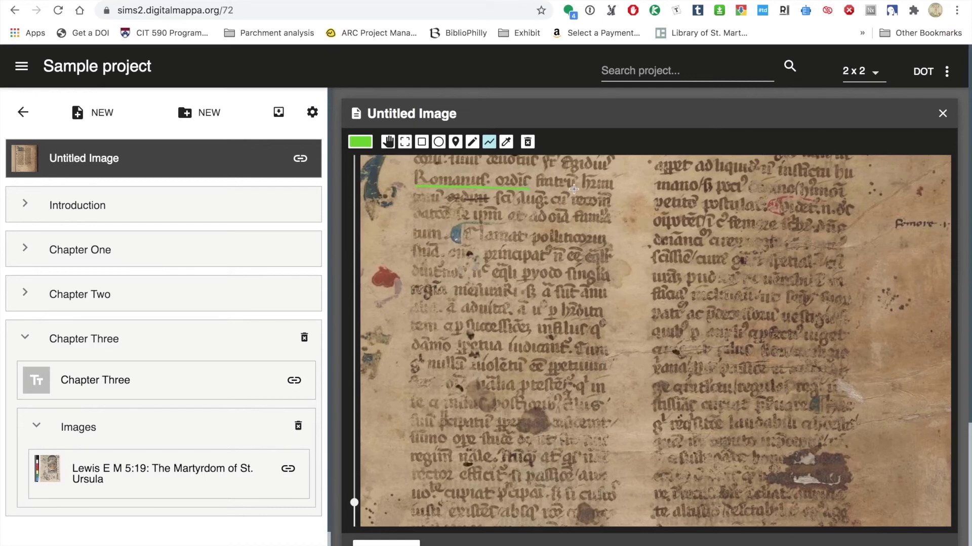
pyautogui.click(613, 191)
pyautogui.click(388, 143)
pyautogui.moveTo(466, 248)
pyautogui.mouseDown()
pyautogui.moveTo(460, 223)
pyautogui.moveTo(456, 243)
pyautogui.mouseUp()
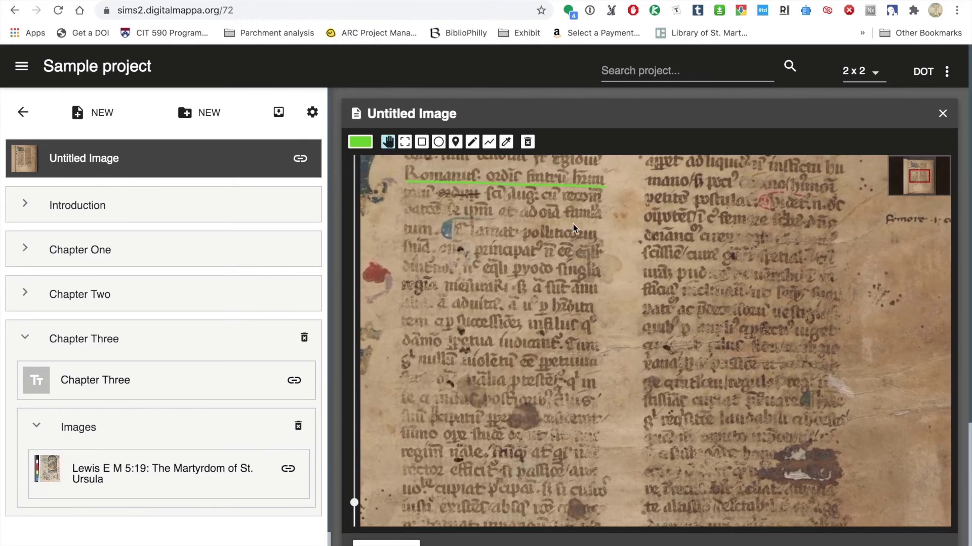
# Draw two separate green line highlights beneath the two text lines following the "Romanus" line in the first column
pyautogui.click(488, 142)
pyautogui.click(406, 200)
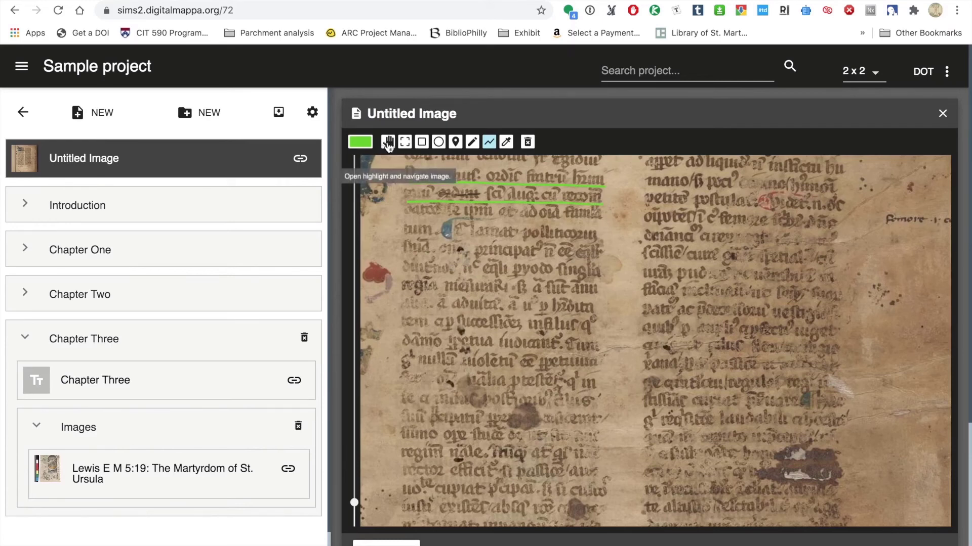
pyautogui.click(387, 143)
pyautogui.click(489, 142)
pyautogui.click(408, 217)
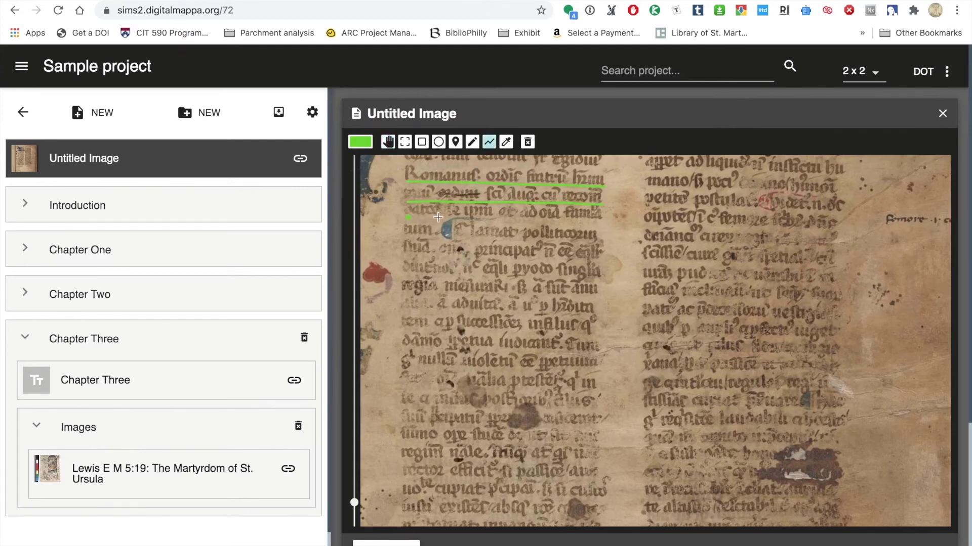
pyautogui.doubleClick(599, 221)
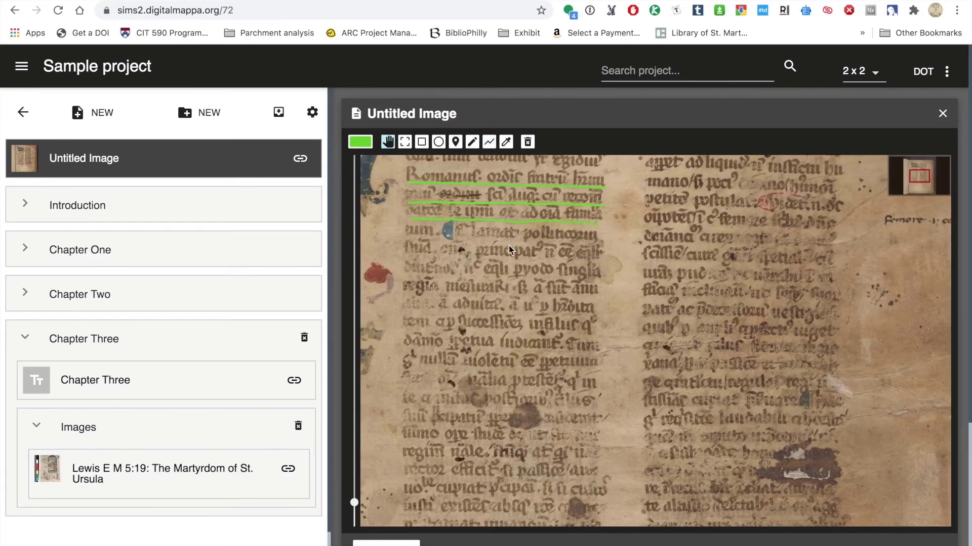
# Rename the middle green line highlight "transcription of the line" and close its link window
pyautogui.click(498, 203)
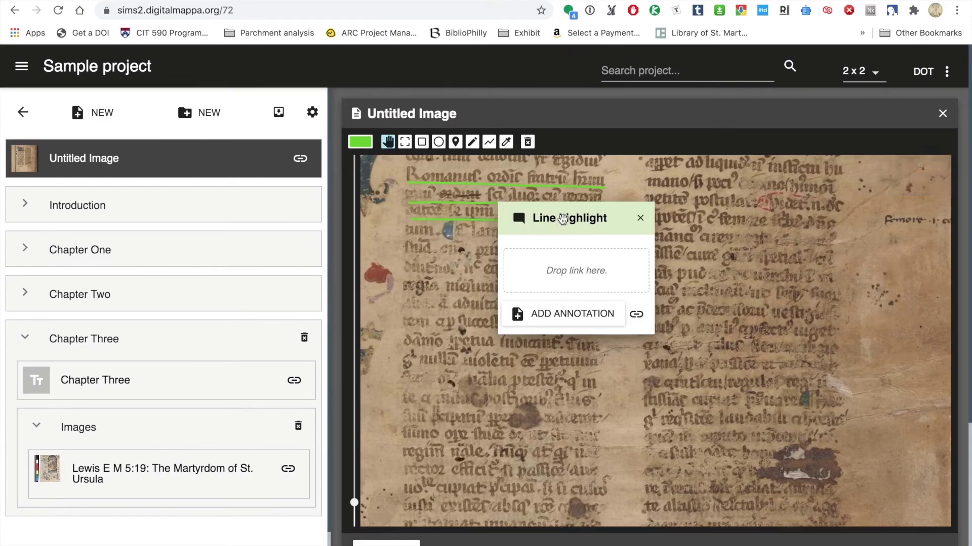
pyautogui.click(554, 219)
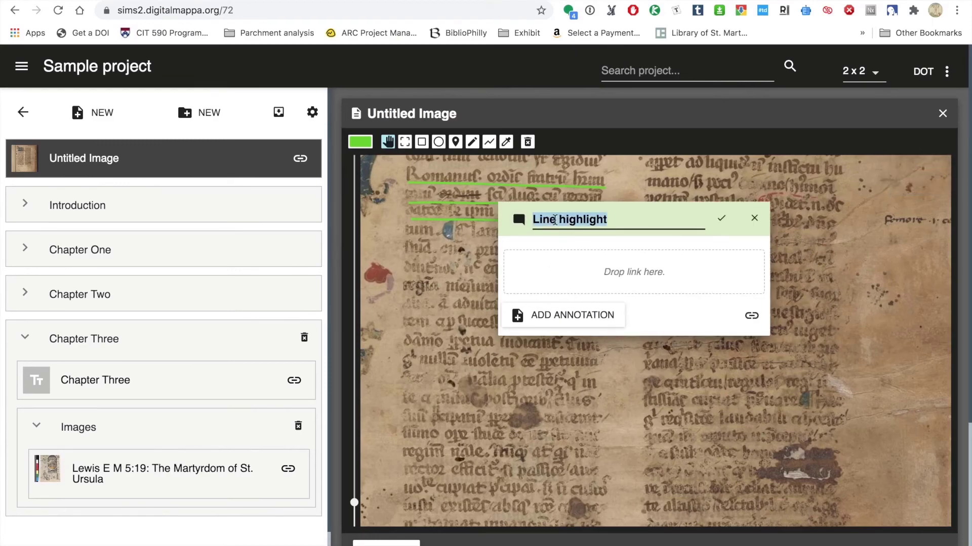
pyautogui.write('transcripti')
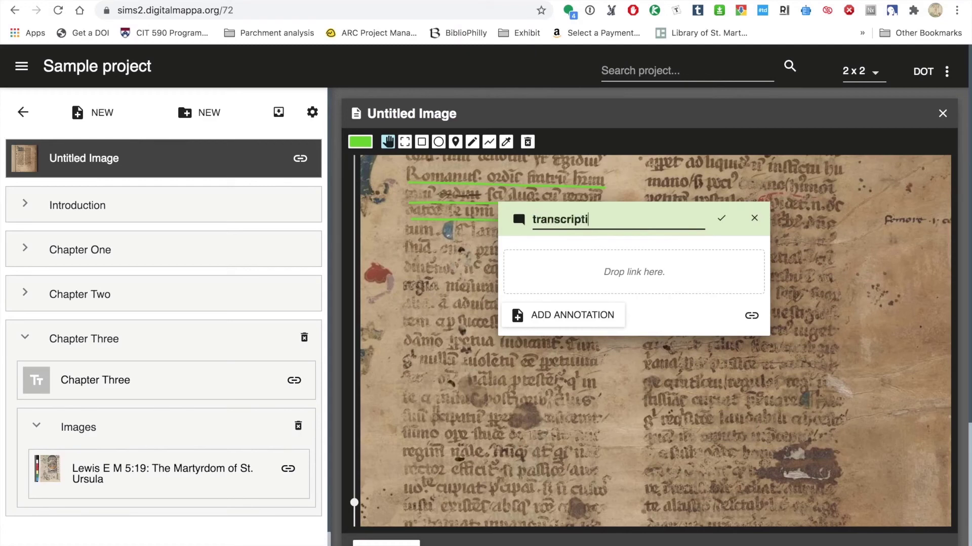
pyautogui.write('on of the line')
pyautogui.click(721, 218)
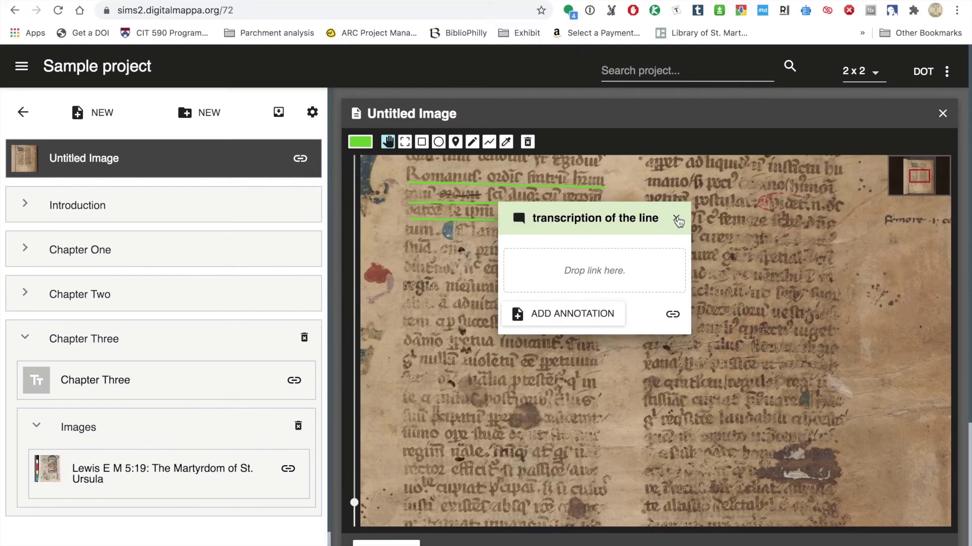
pyautogui.click(676, 219)
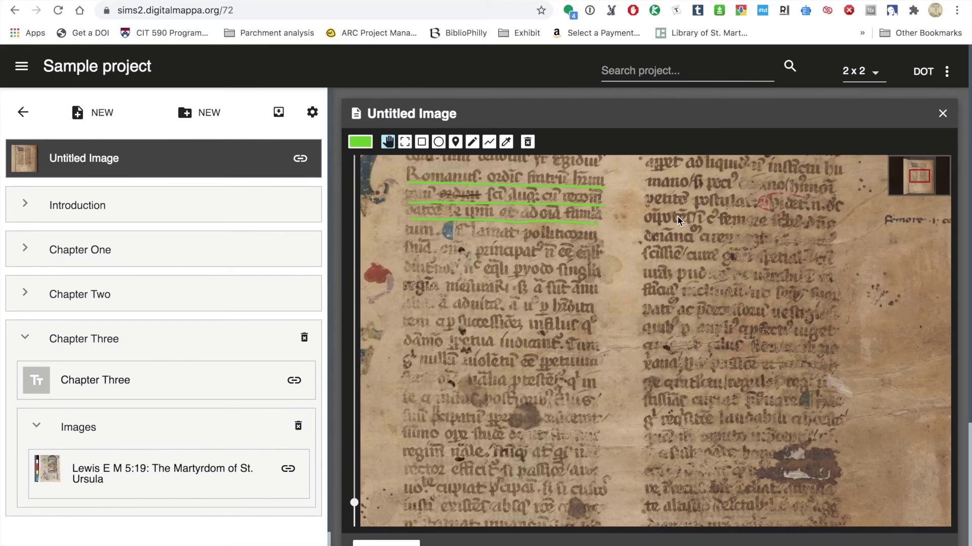
# Close the Untitled Image and search the project for "Ursula", dismissing the results window
pyautogui.click(624, 71)
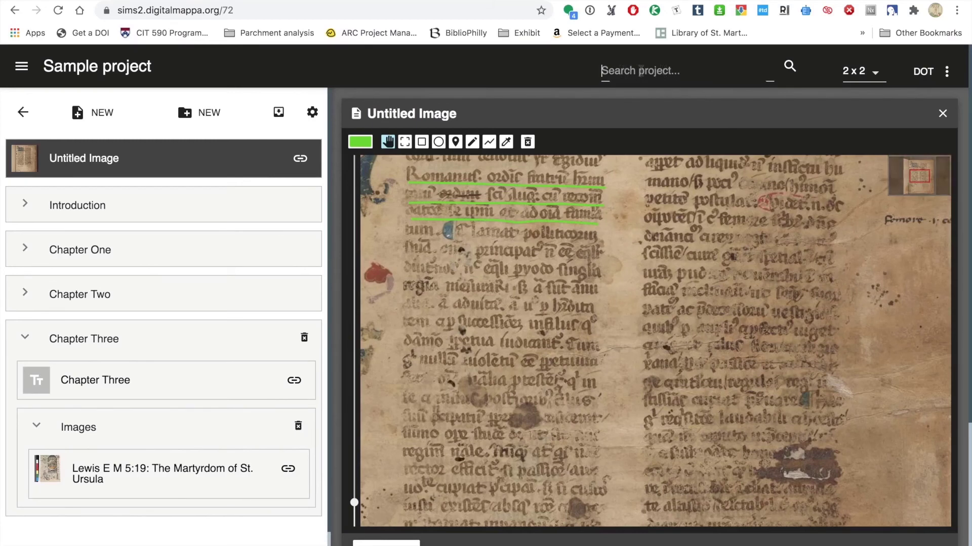
pyautogui.click(943, 113)
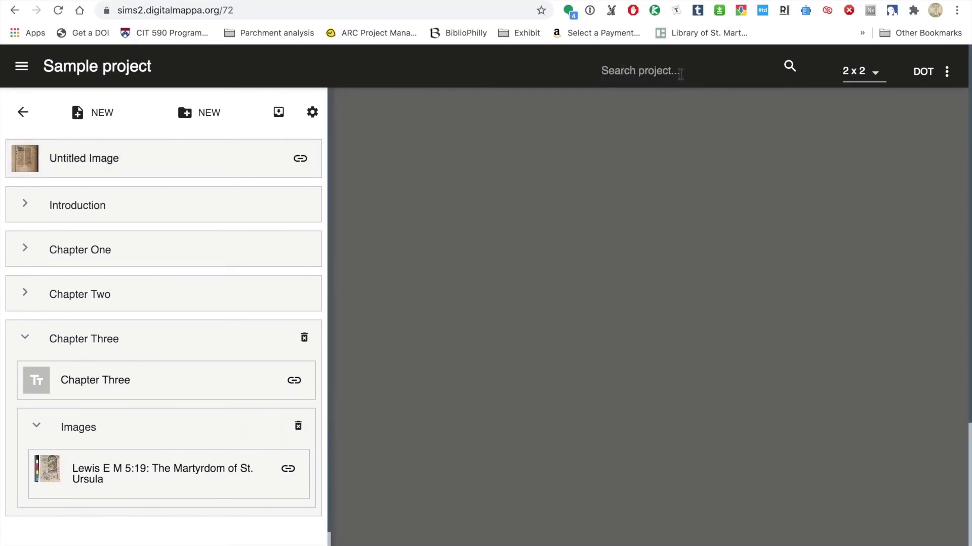
pyautogui.click(680, 74)
pyautogui.write('Ursula')
pyautogui.press('Return')
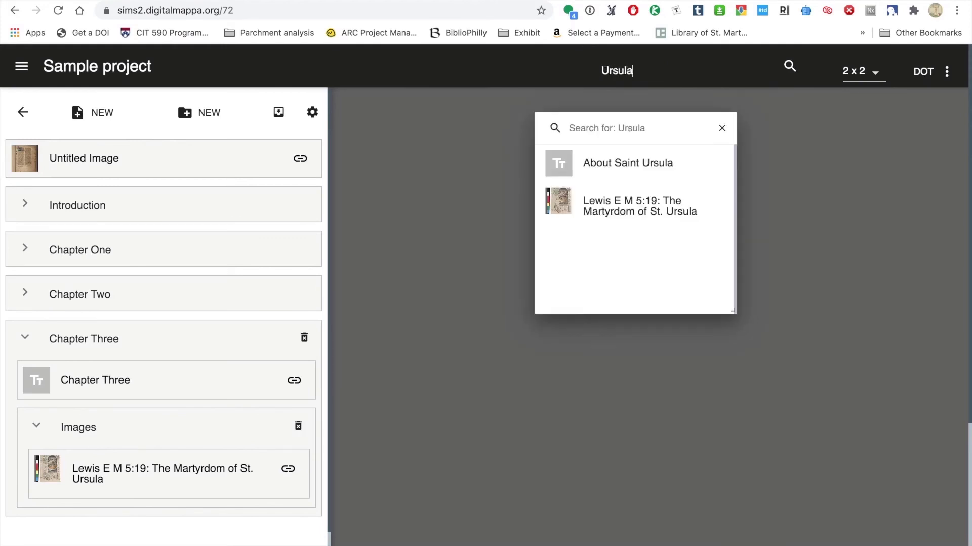
pyautogui.click(723, 129)
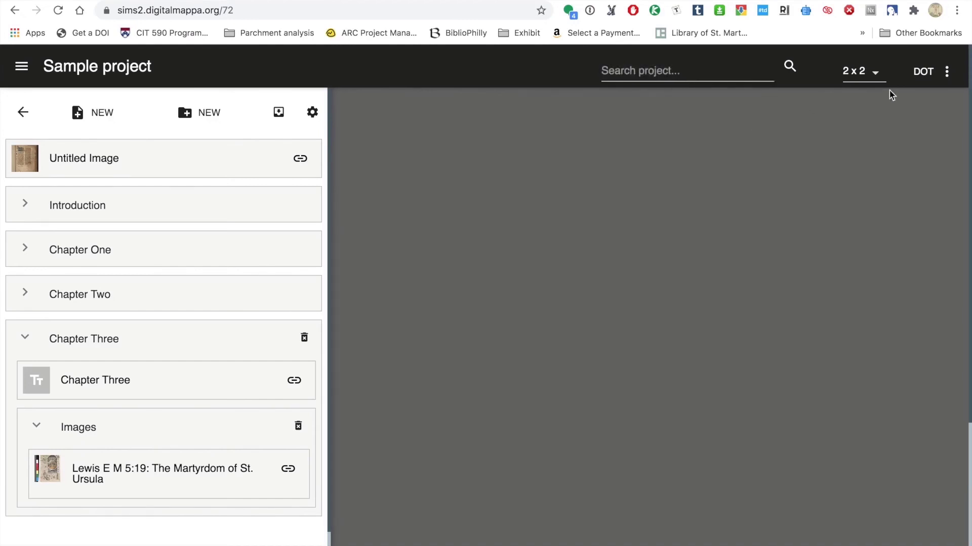
# Set a 1 x 1 layout and open Chapter Three, the Martyrdom of St. Ursula image and its highlight's linked text "About Saint Ursula"
pyautogui.click(876, 75)
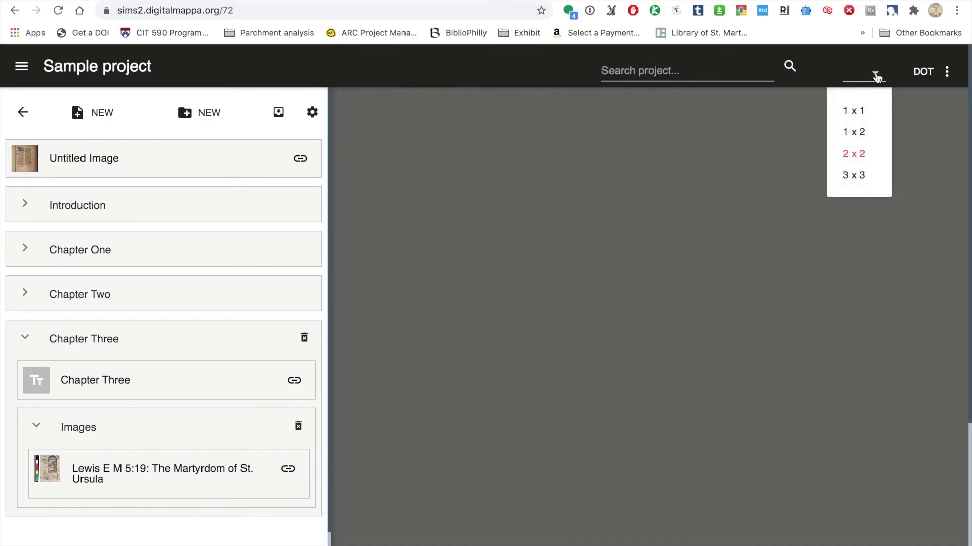
pyautogui.click(864, 113)
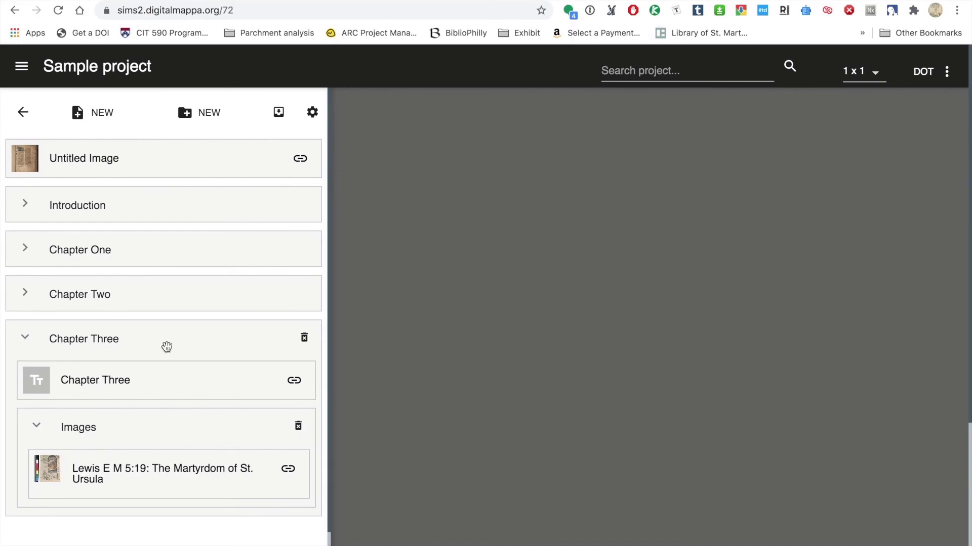
pyautogui.click(115, 379)
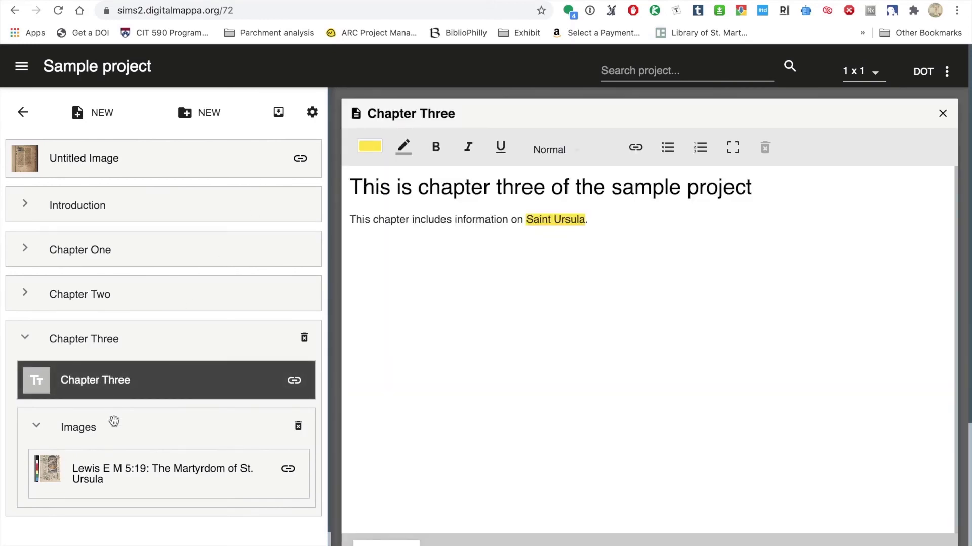
pyautogui.click(117, 479)
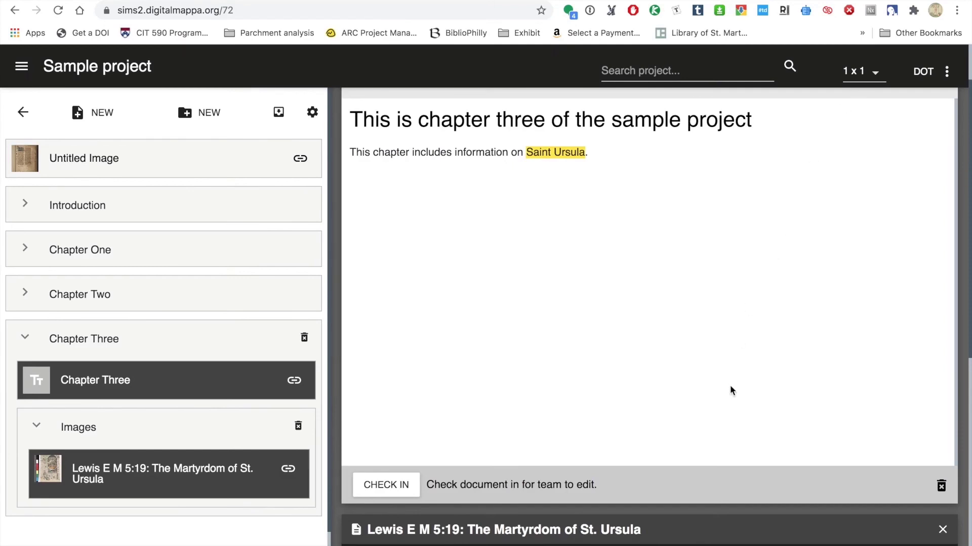
pyautogui.scroll(-3, 730, 387)
pyautogui.scroll(-6, 730, 390)
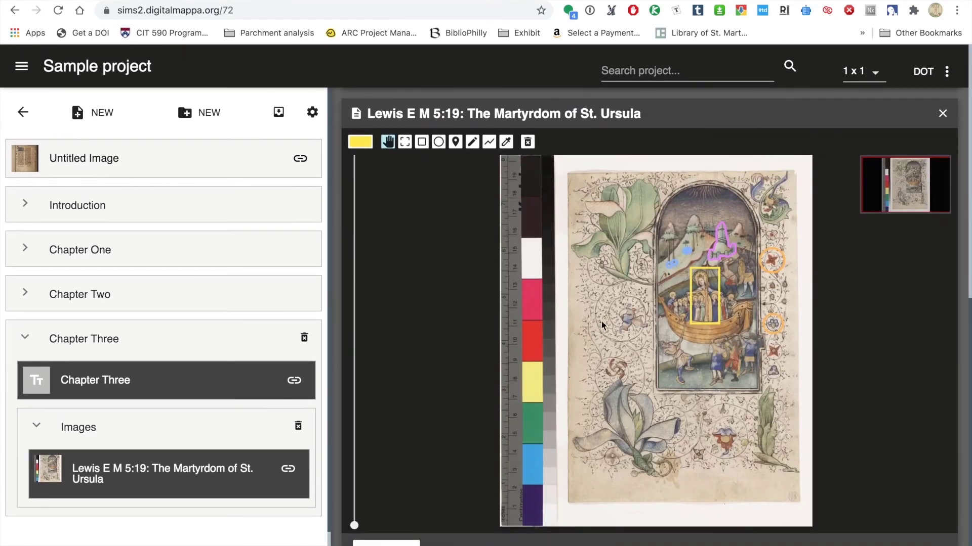
pyautogui.click(705, 270)
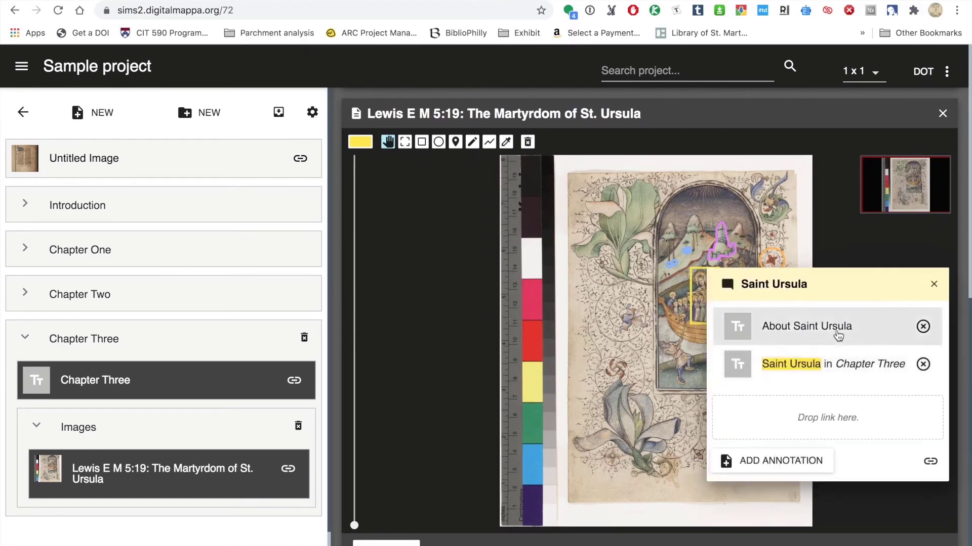
pyautogui.click(838, 334)
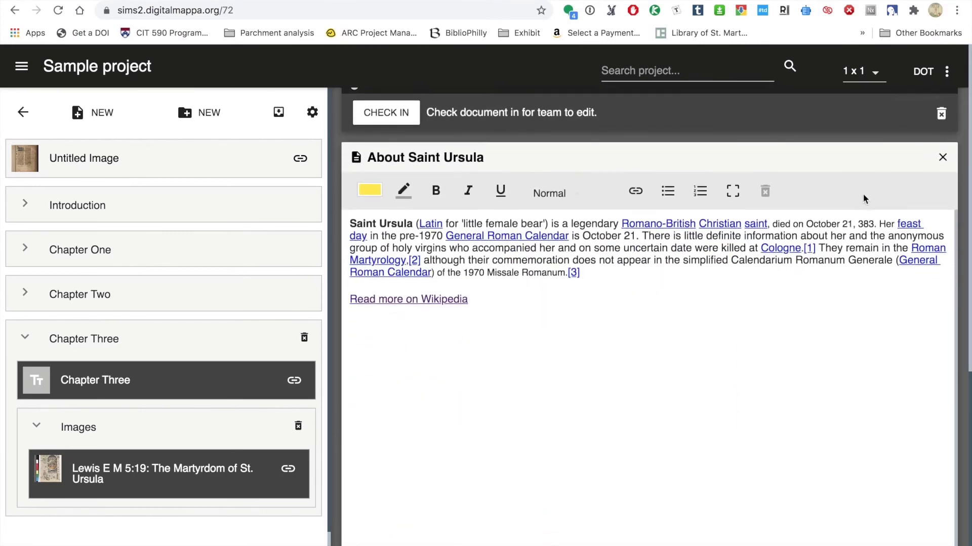
# Try the 1 x 2 and 2 x 2 layouts for the open documents
pyautogui.scroll(15, 864, 195)
pyautogui.click(874, 75)
pyautogui.click(860, 132)
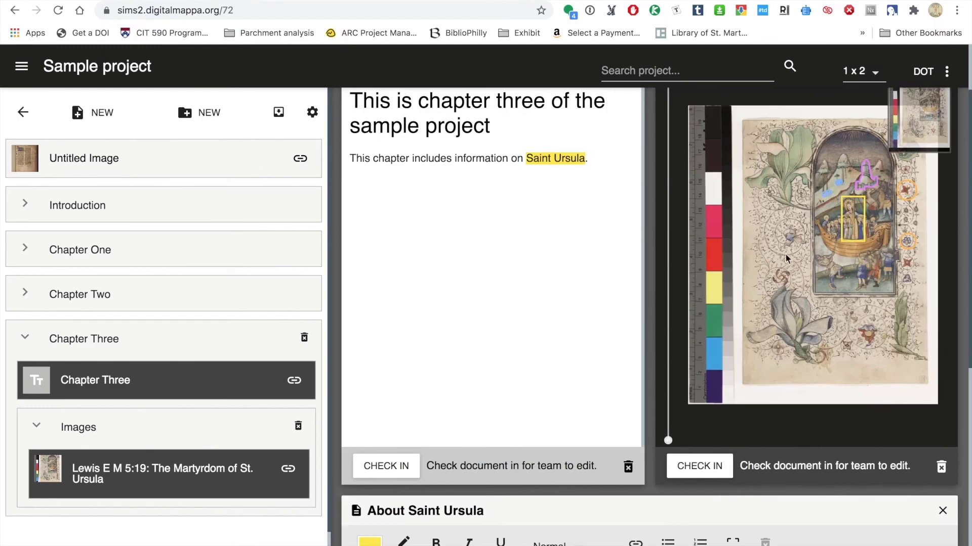
pyautogui.scroll(3, 784, 257)
pyautogui.scroll(-3, 784, 257)
pyautogui.click(875, 75)
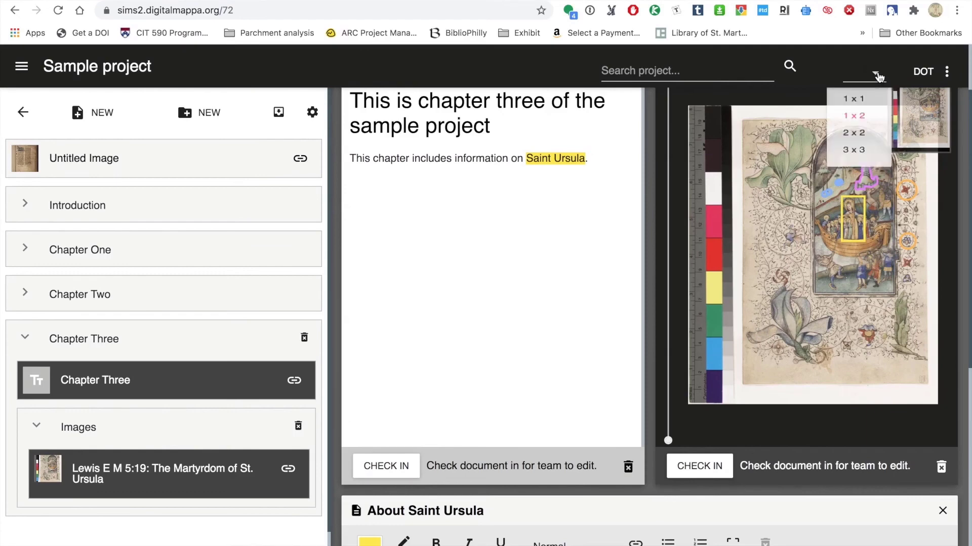
pyautogui.click(859, 154)
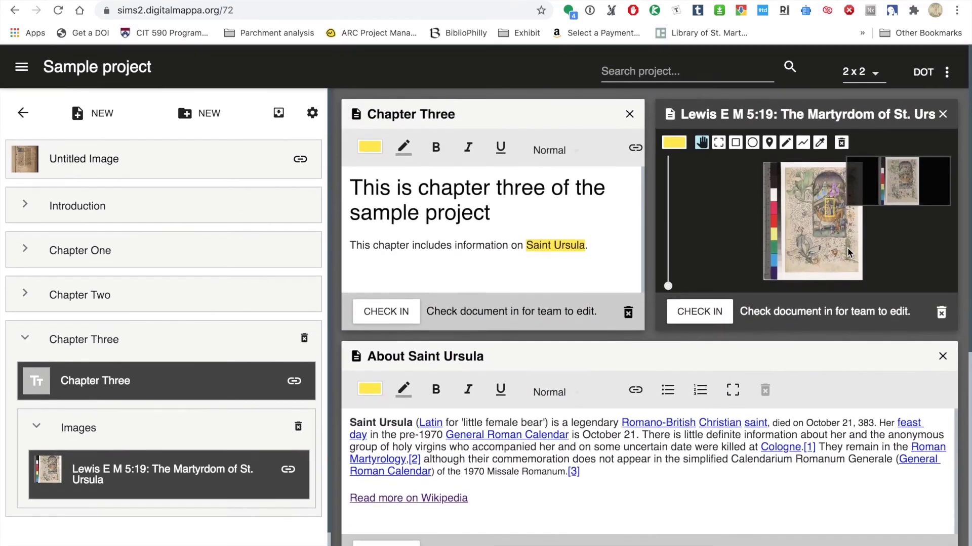
# Arrange the open documents in a 3 x 3 layout and hide the project's table of contents
pyautogui.click(876, 75)
pyautogui.click(853, 174)
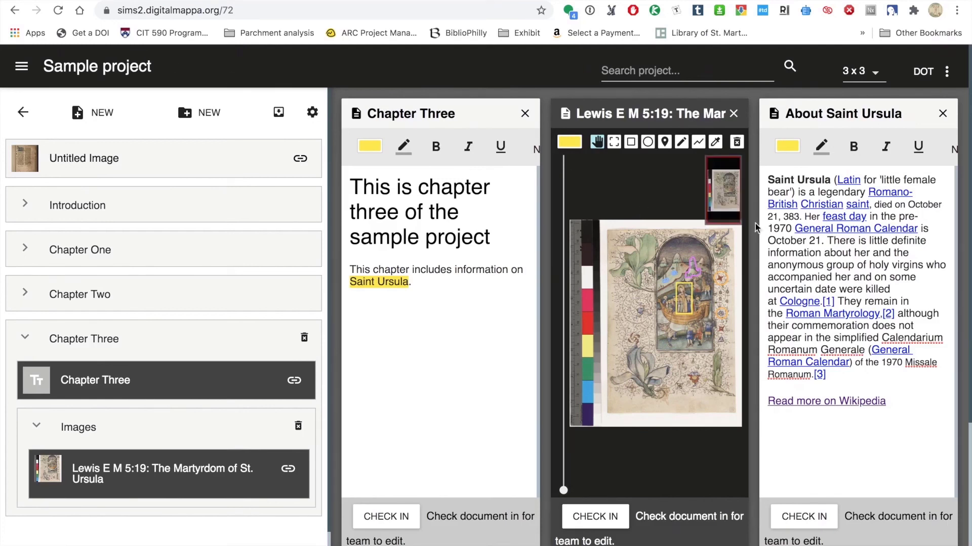
pyautogui.click(22, 67)
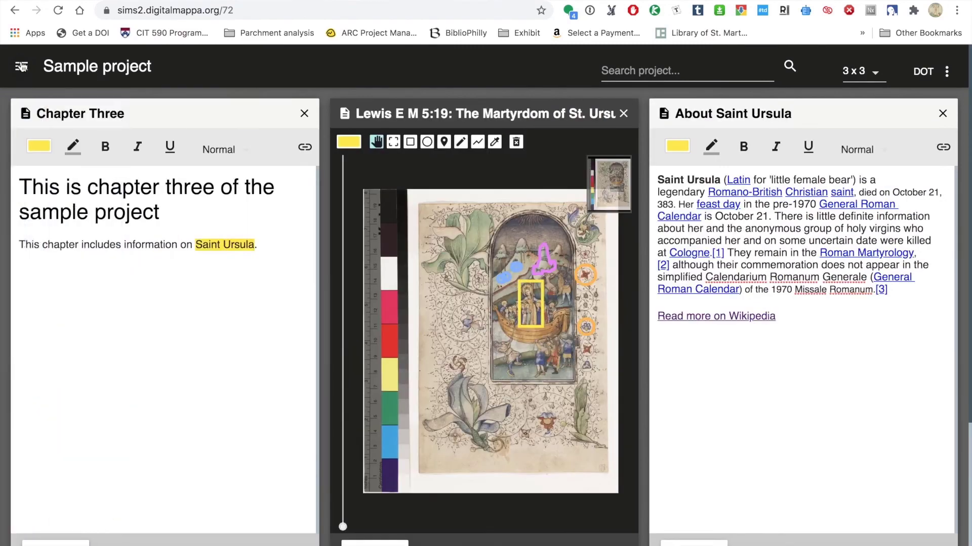